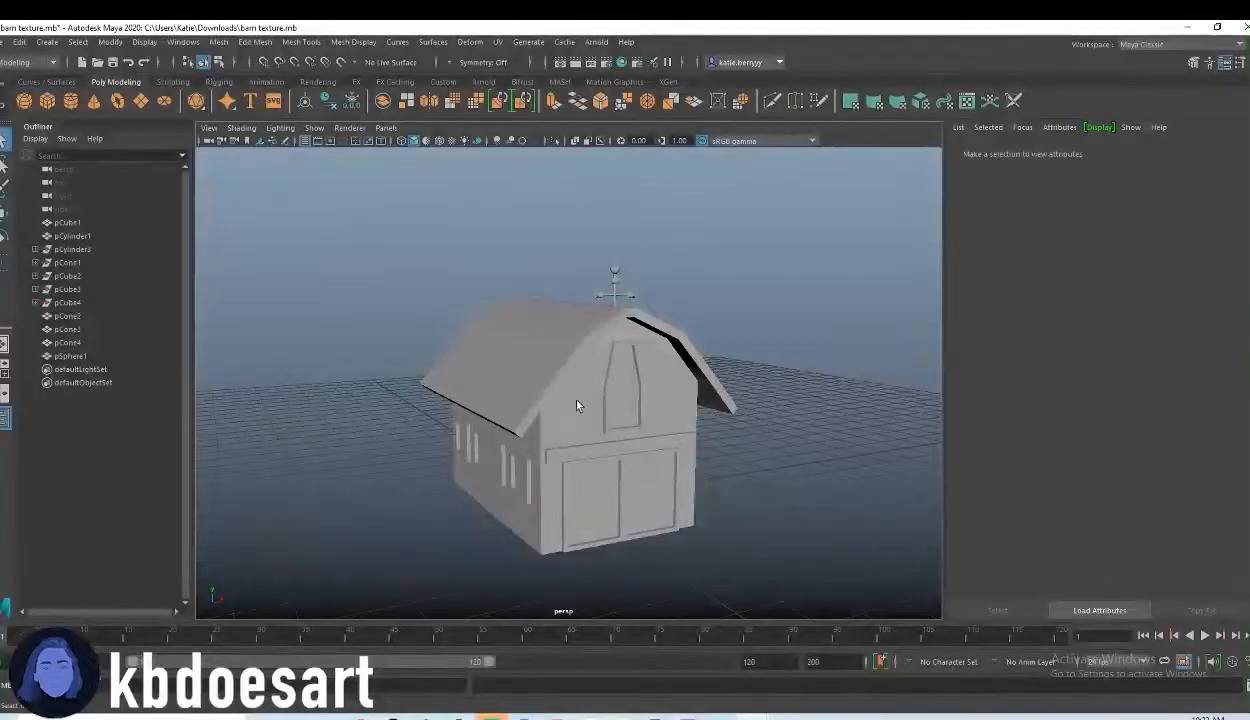
Switch to the browser, go to the Poly Haven texture library and show its Wood textures.
{"action": "left_click_drag", "start_coordinate": [586, 413], "coordinate": [627, 404], "text": "alt"}
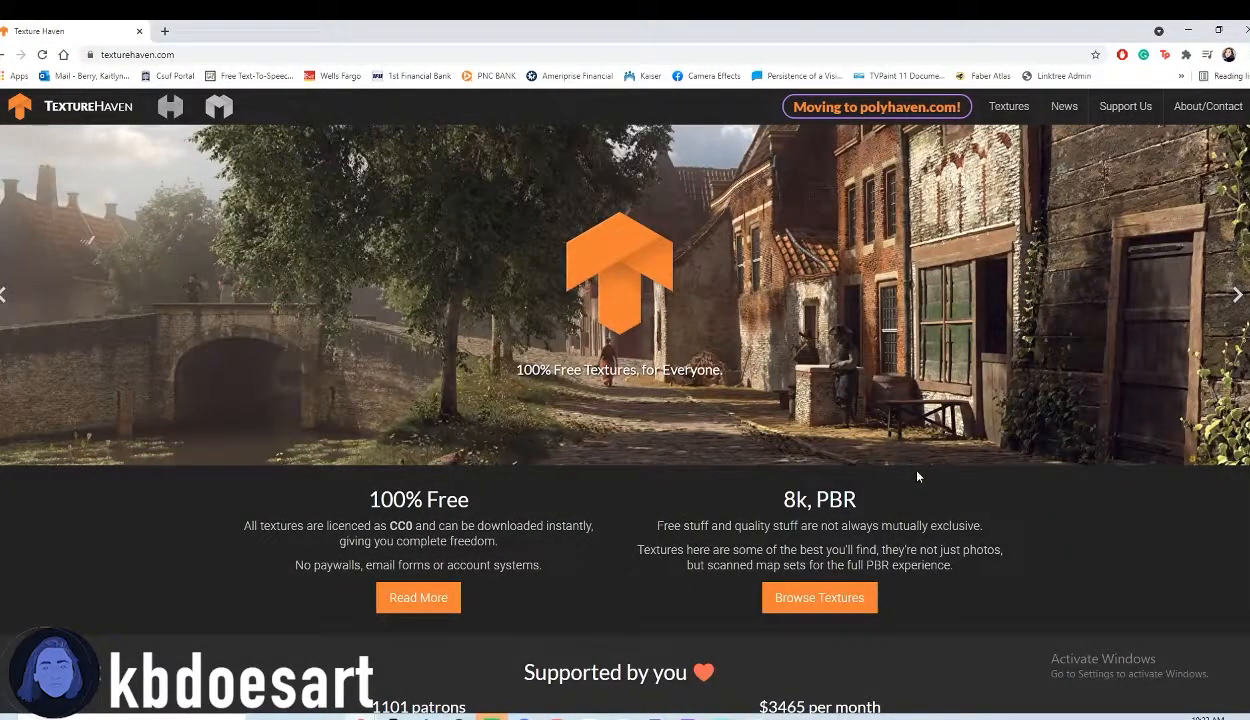
{"action": "left_click", "coordinate": [905, 110]}
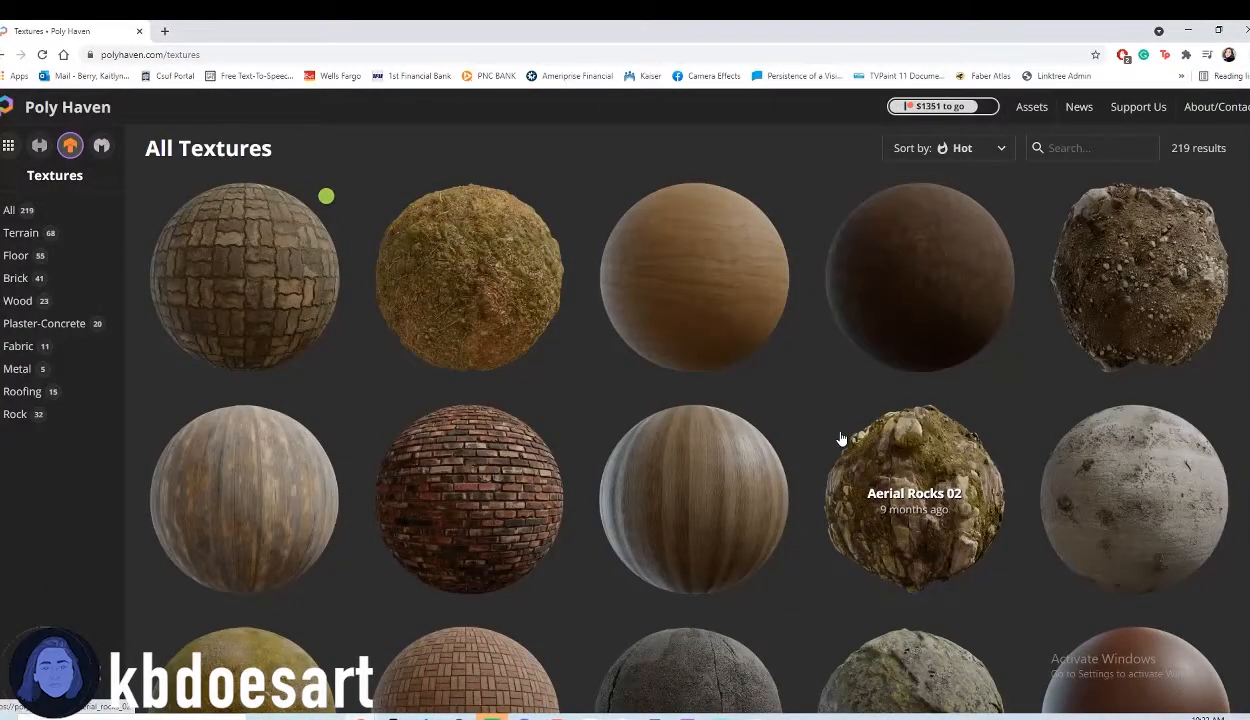
{"action": "left_click", "coordinate": [17, 303]}
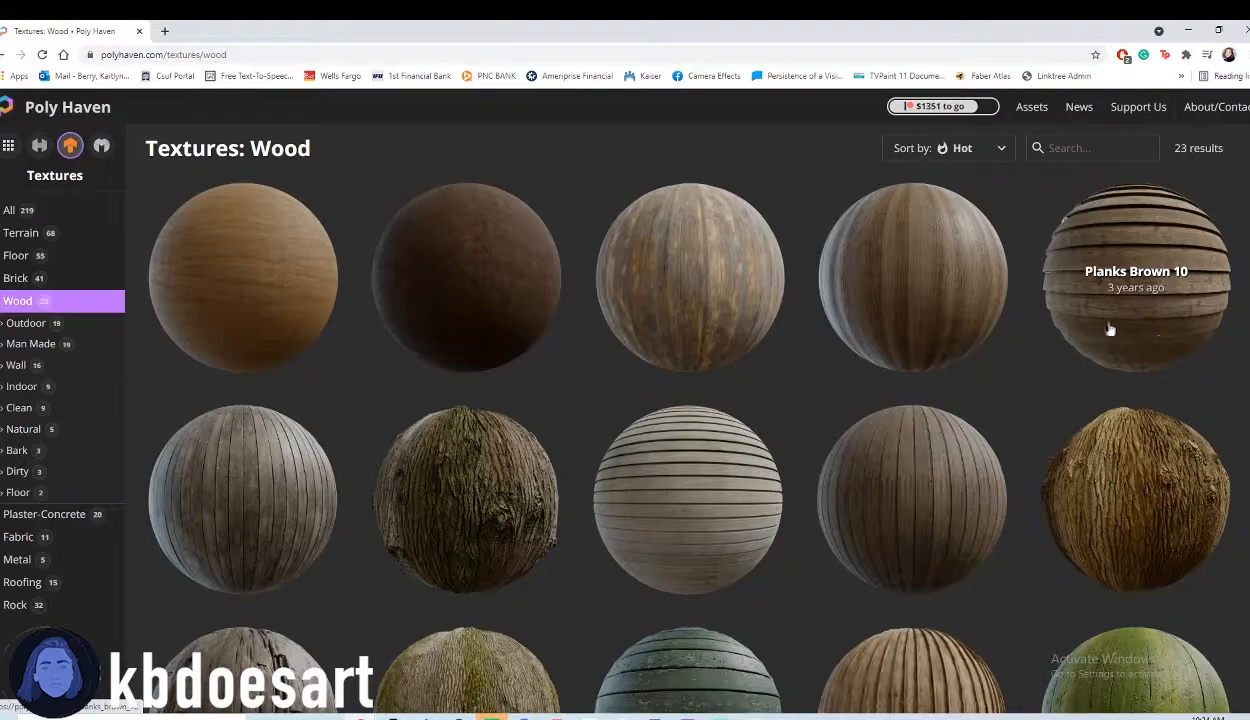
Browse the wood textures for barn siding and open Old Planks 02.
{"action": "scroll", "coordinate": [758, 350], "scroll_direction": "down", "scroll_amount": 2}
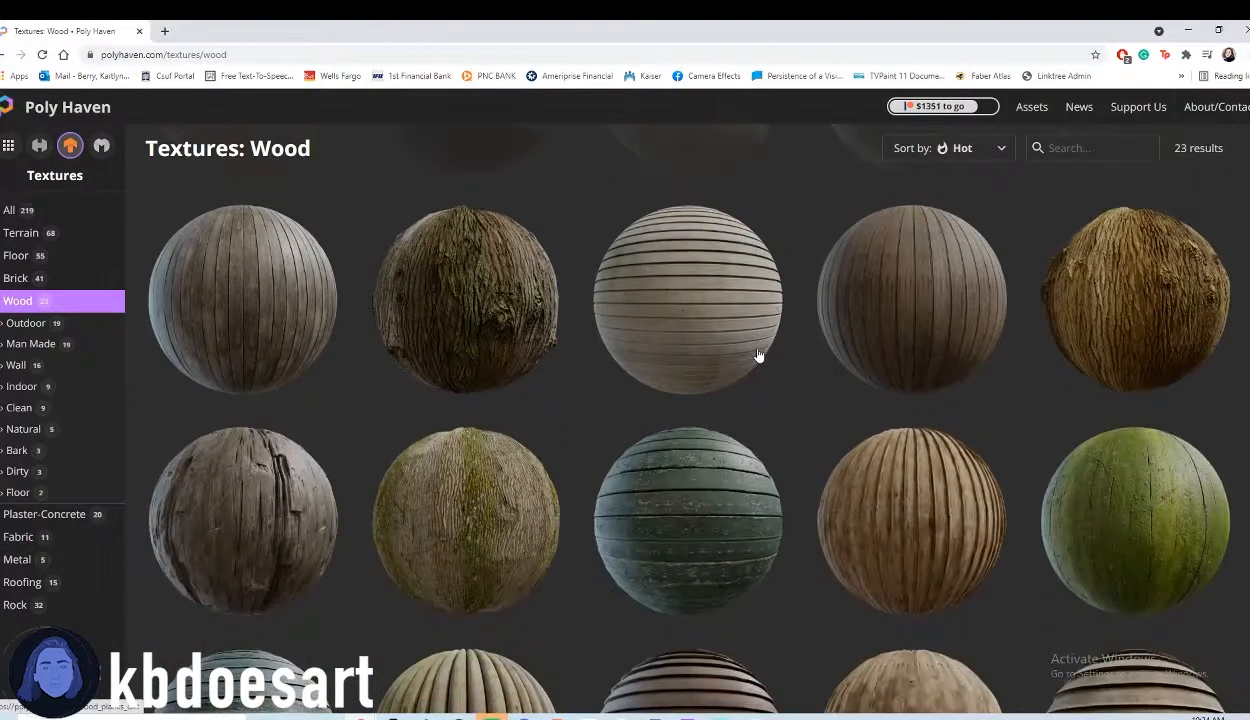
{"action": "scroll", "coordinate": [280, 500], "scroll_direction": "down", "scroll_amount": 1}
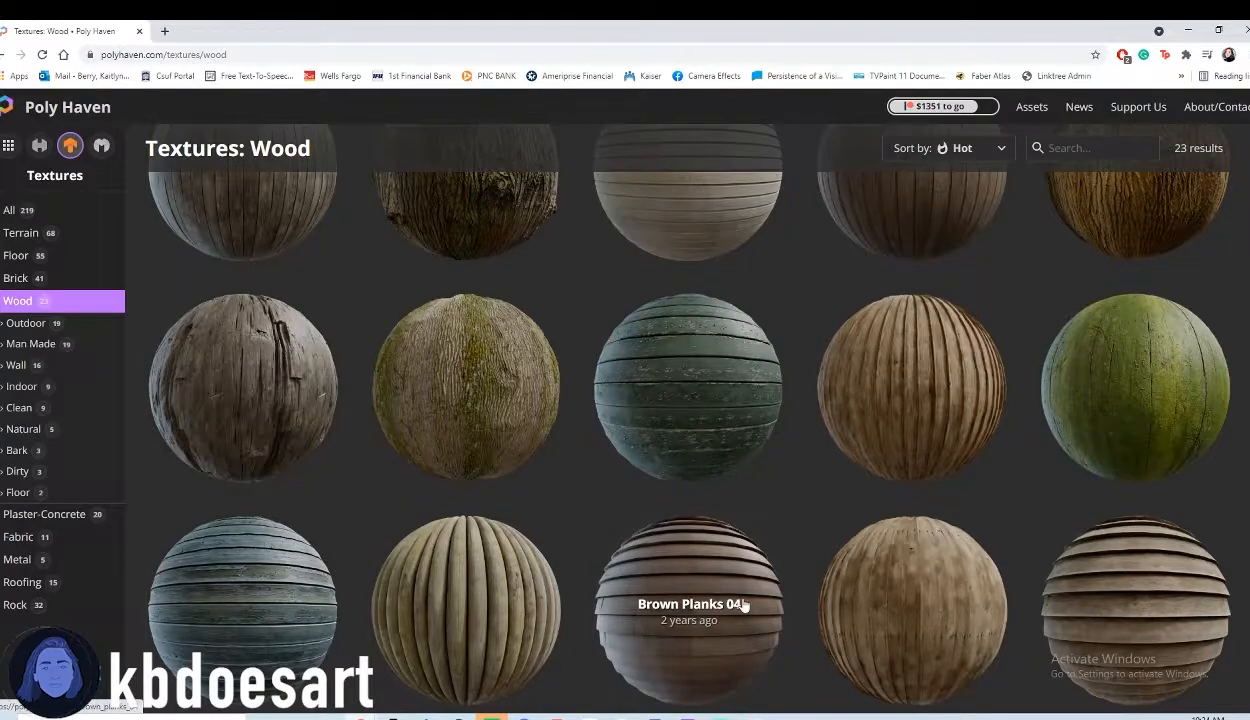
{"action": "scroll", "coordinate": [742, 603], "scroll_direction": "down", "scroll_amount": 2}
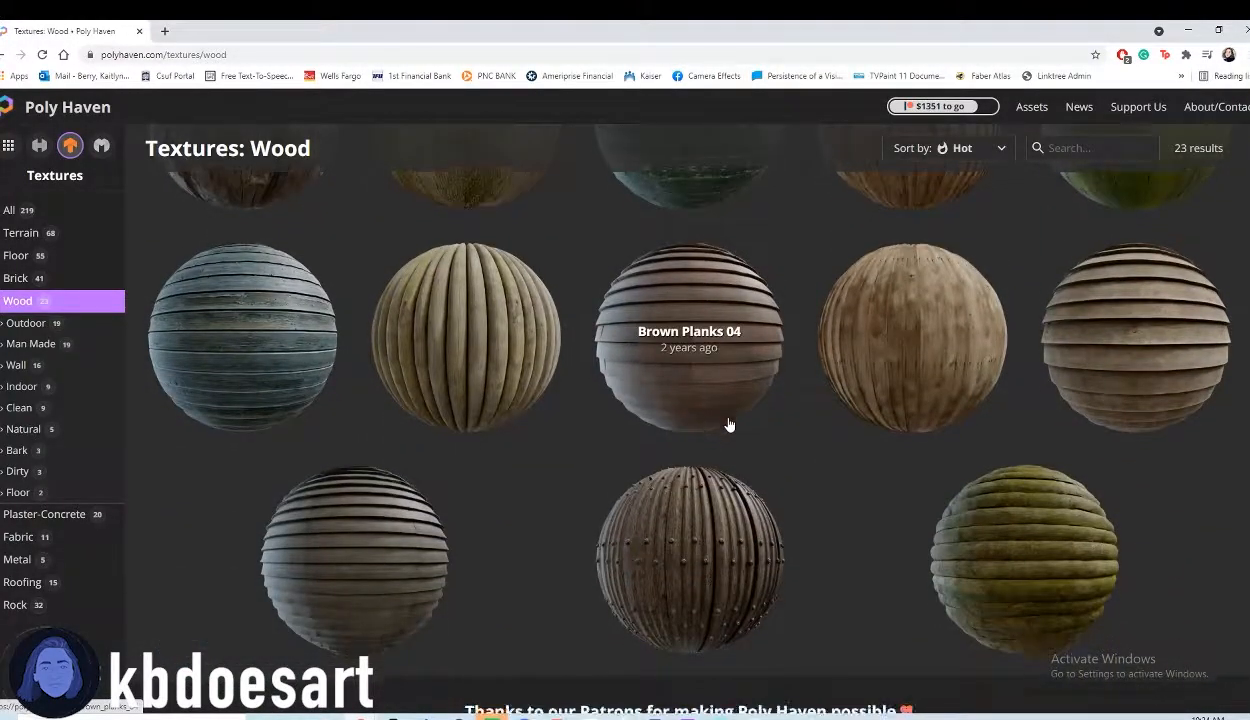
{"action": "scroll", "coordinate": [728, 424], "scroll_direction": "down", "scroll_amount": 2}
{"action": "scroll", "coordinate": [728, 424], "scroll_direction": "up", "scroll_amount": 3}
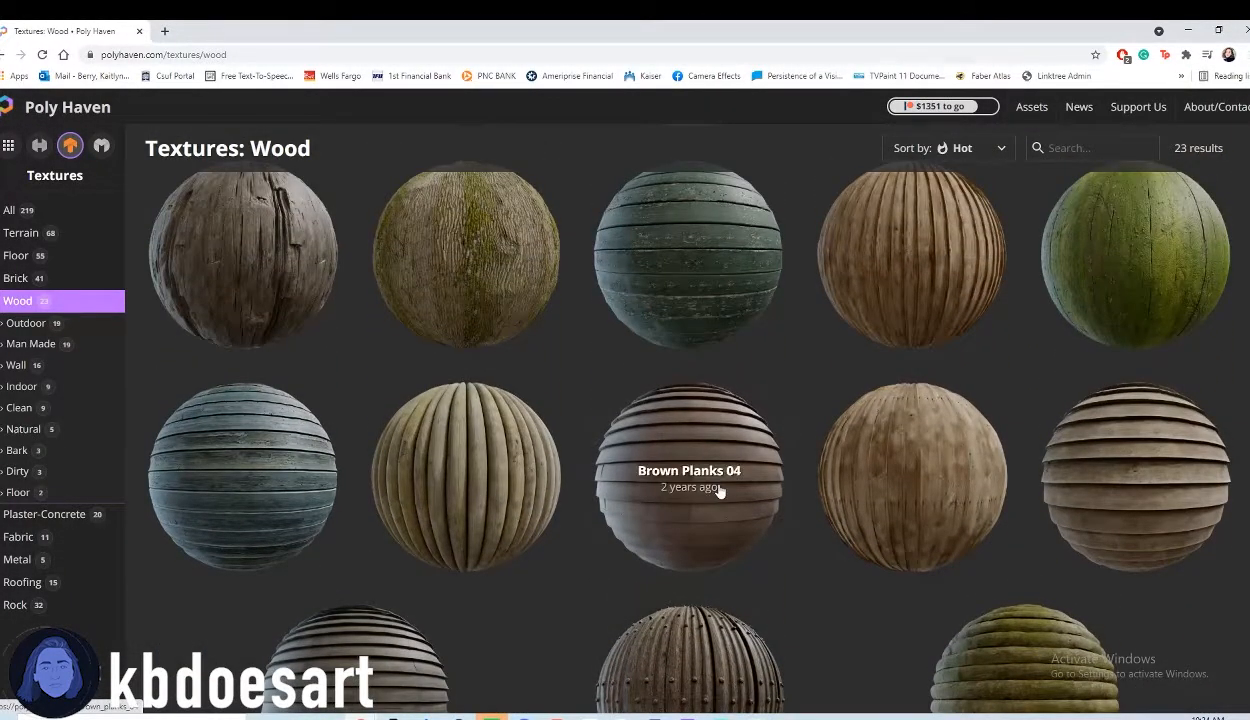
{"action": "scroll", "coordinate": [940, 480], "scroll_direction": "up", "scroll_amount": 1}
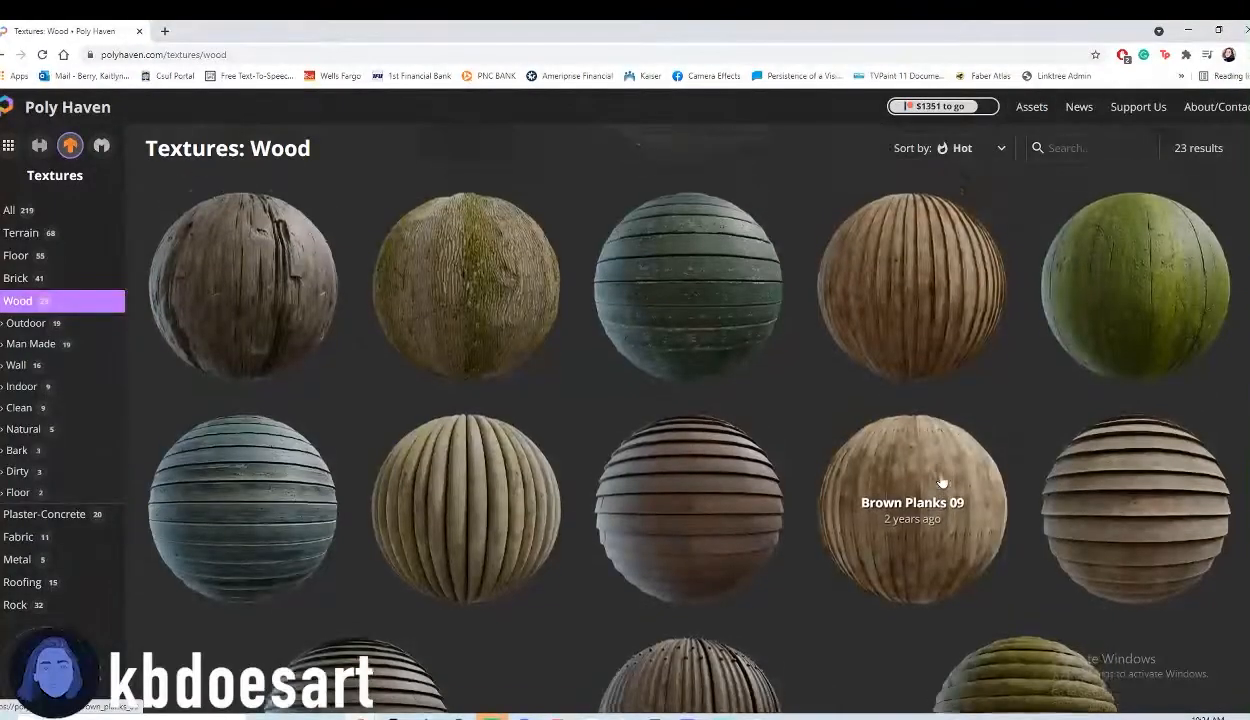
{"action": "scroll", "coordinate": [937, 546], "scroll_direction": "down", "scroll_amount": 2}
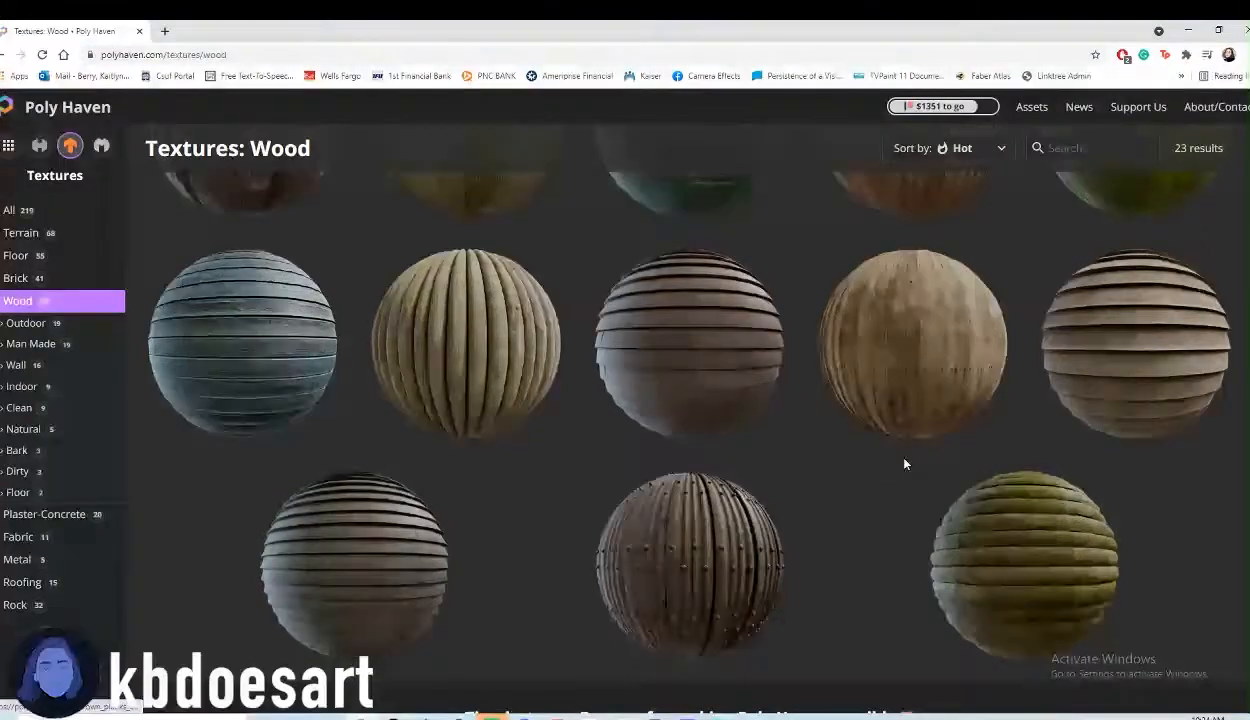
{"action": "scroll", "coordinate": [882, 447], "scroll_direction": "up", "scroll_amount": 5}
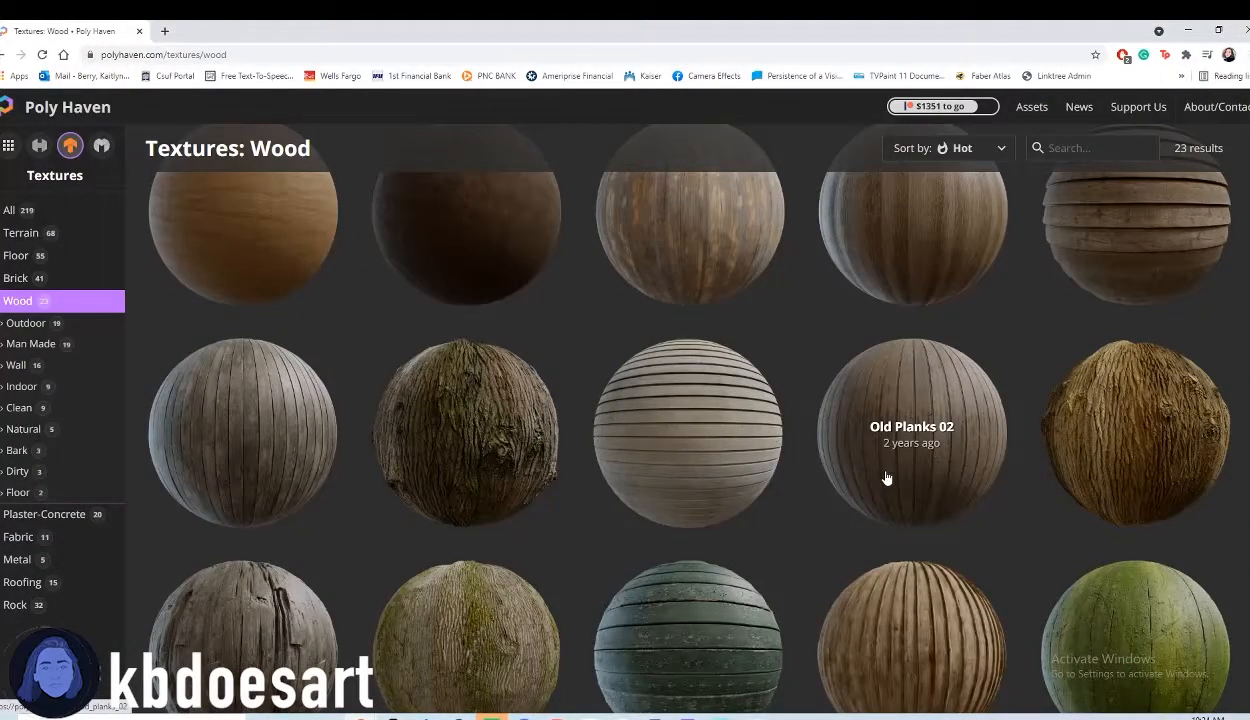
{"action": "left_click", "coordinate": [886, 478]}
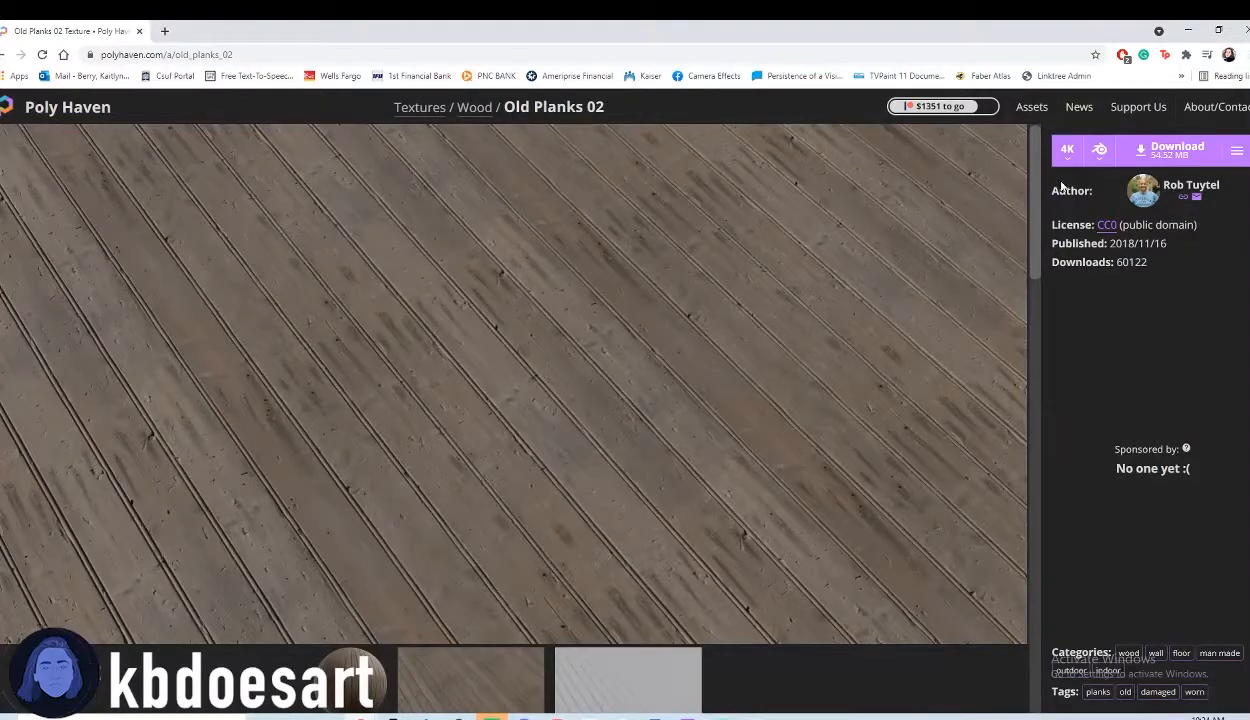
Download the Old Planks 02 texture package at 1K resolution in Blend format.
{"action": "left_click", "coordinate": [1068, 150]}
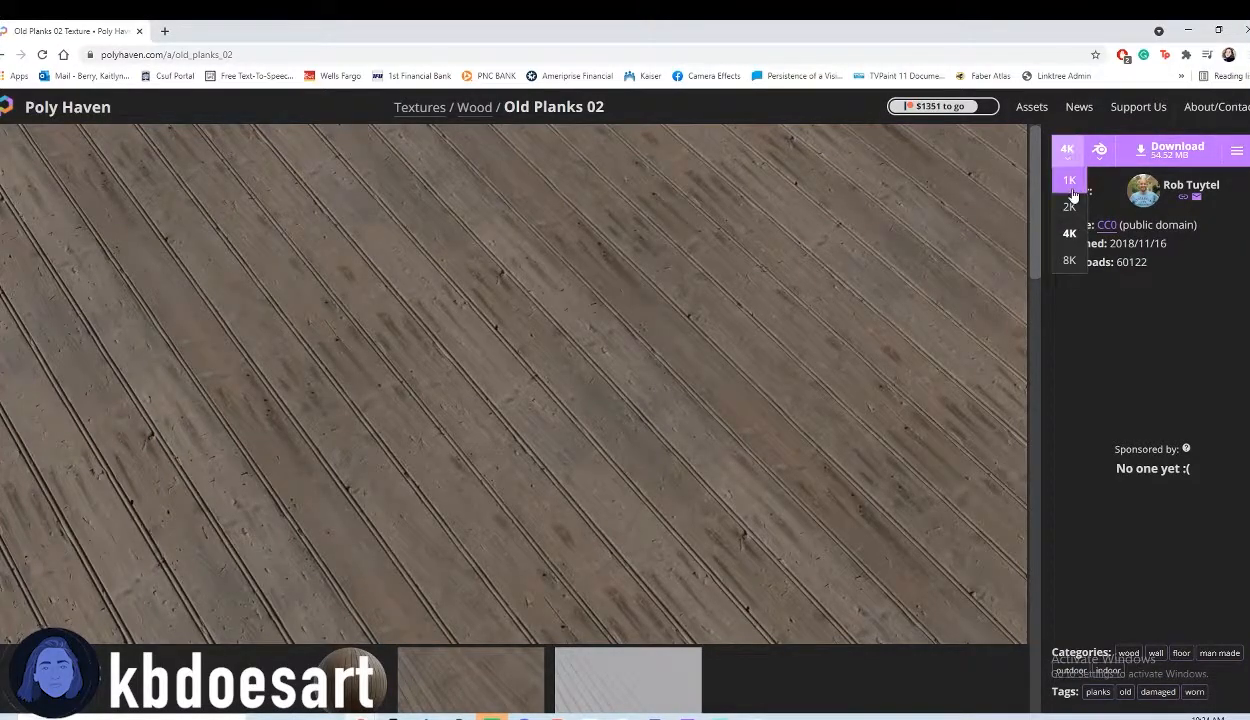
{"action": "left_click", "coordinate": [1070, 181]}
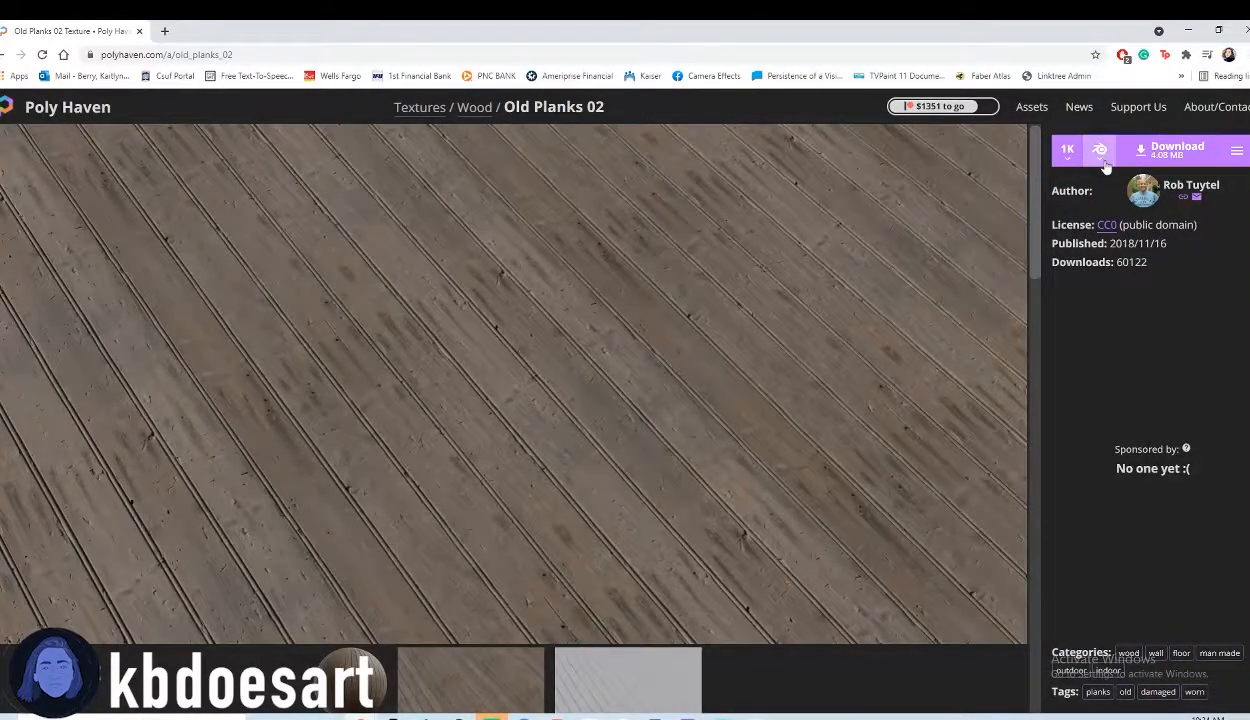
{"action": "left_click", "coordinate": [1104, 164]}
{"action": "left_click", "coordinate": [1125, 180]}
{"action": "left_click", "coordinate": [1129, 150]}
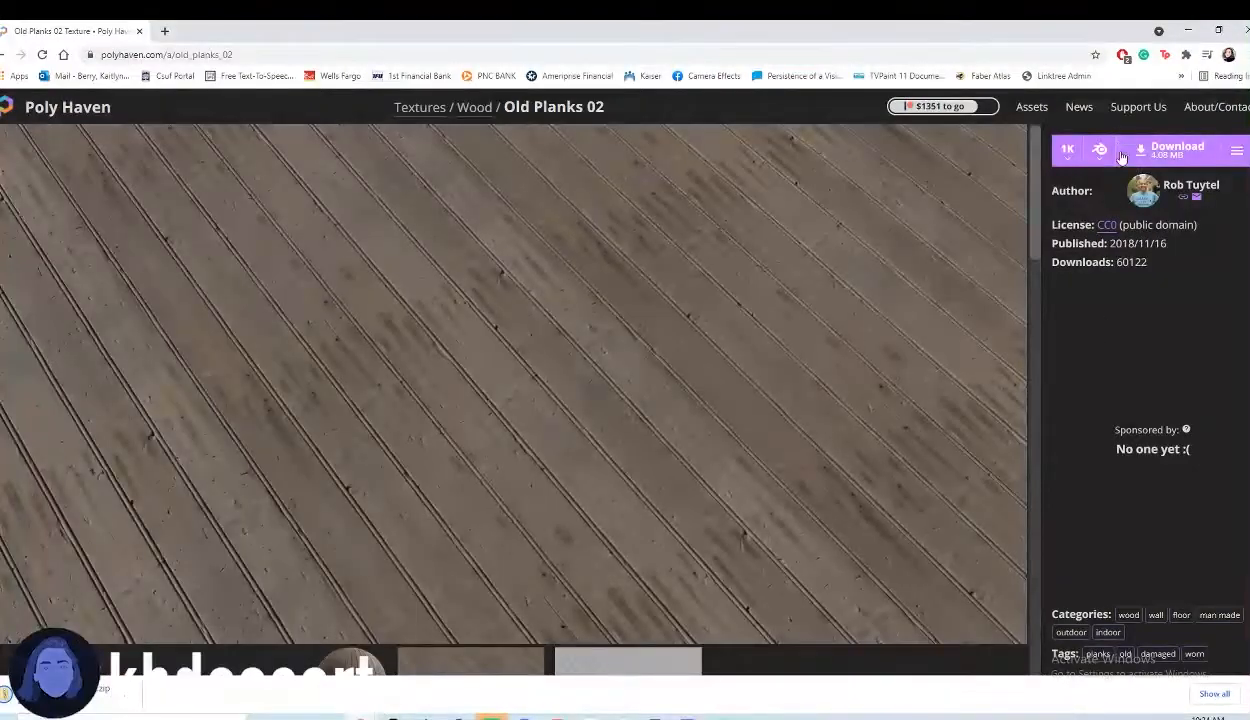
Extract the downloaded old_planks_02_1k.blend archive into the Downloads folder.
{"action": "mouse_move", "coordinate": [327, 716]}
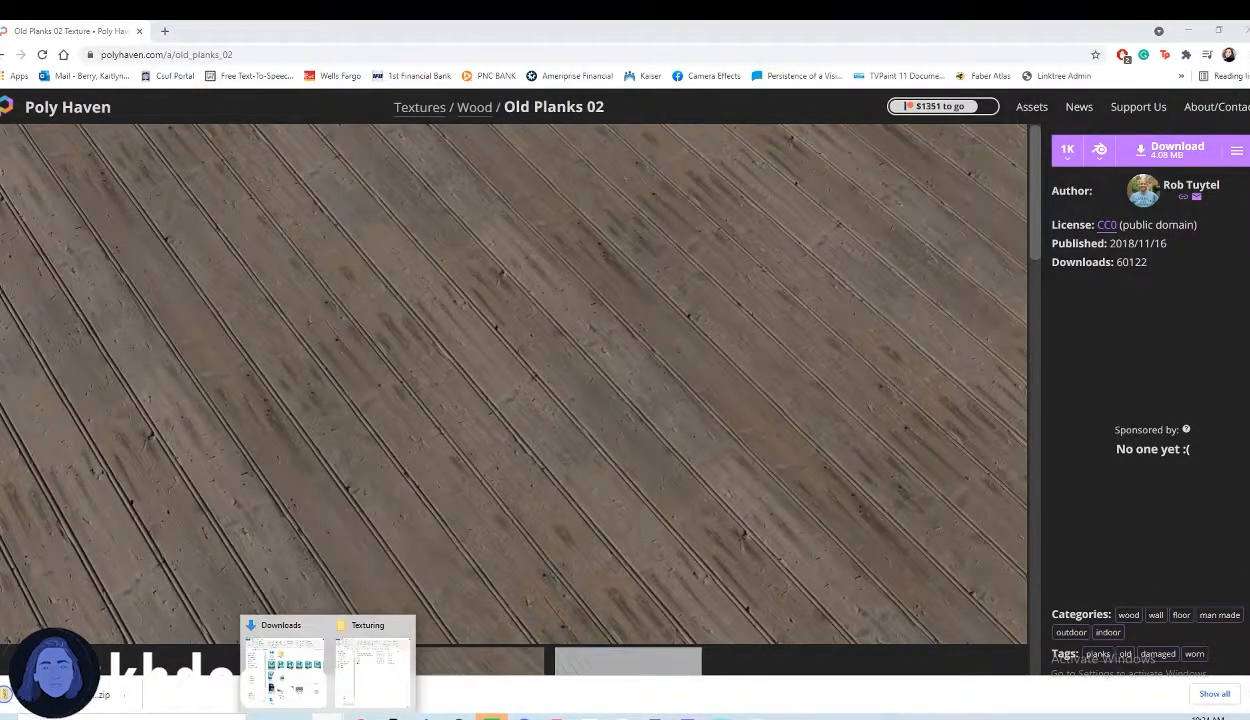
{"action": "left_click", "coordinate": [283, 662]}
{"action": "left_click", "coordinate": [290, 187]}
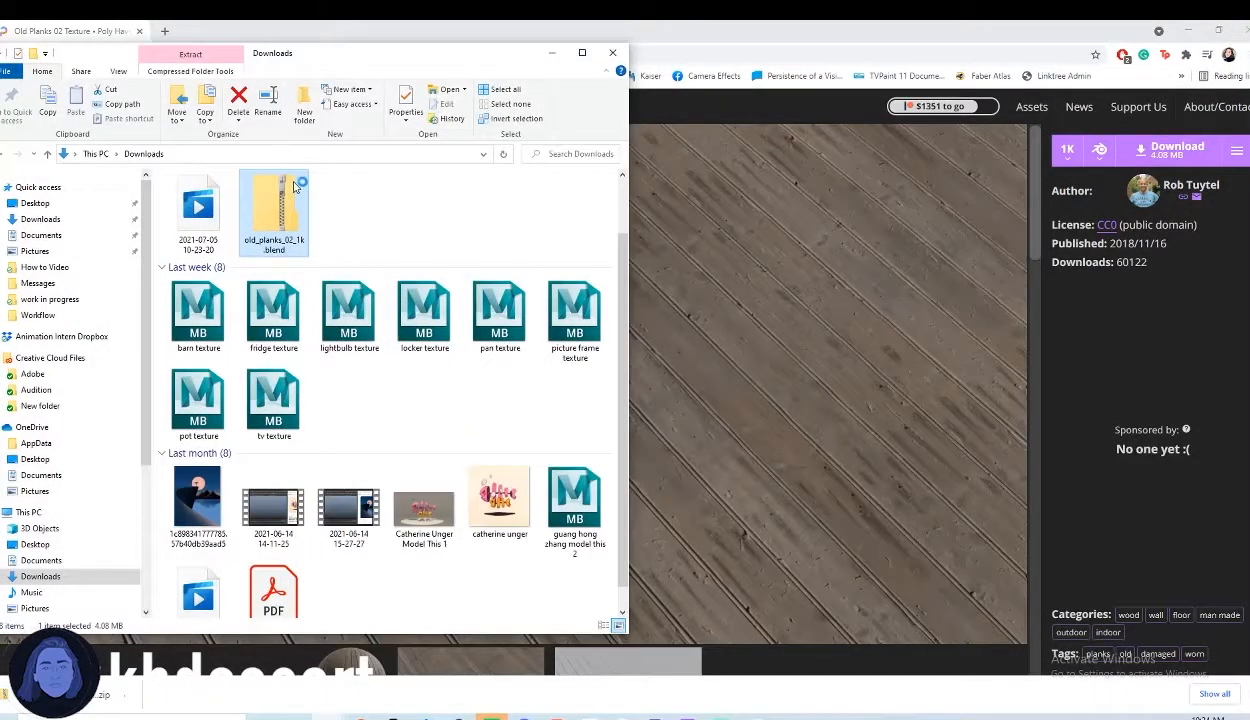
{"action": "double_click", "coordinate": [295, 187]}
{"action": "left_click", "coordinate": [278, 106]}
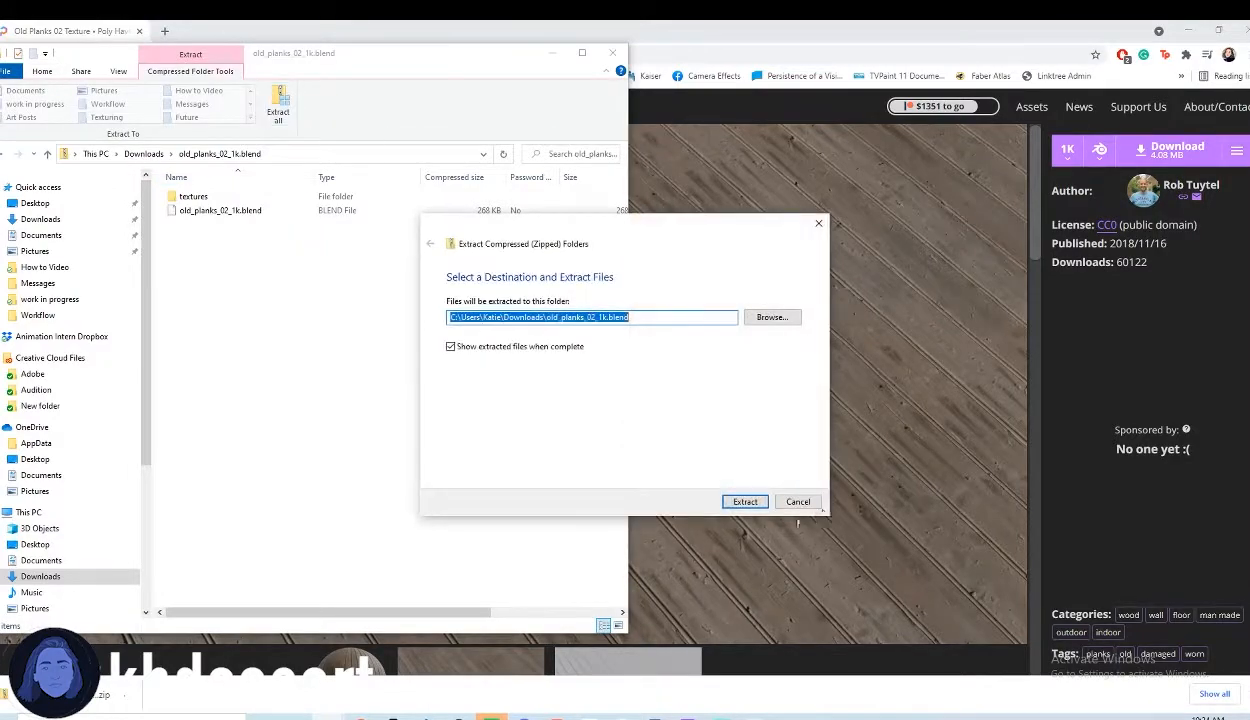
{"action": "left_click", "coordinate": [738, 502]}
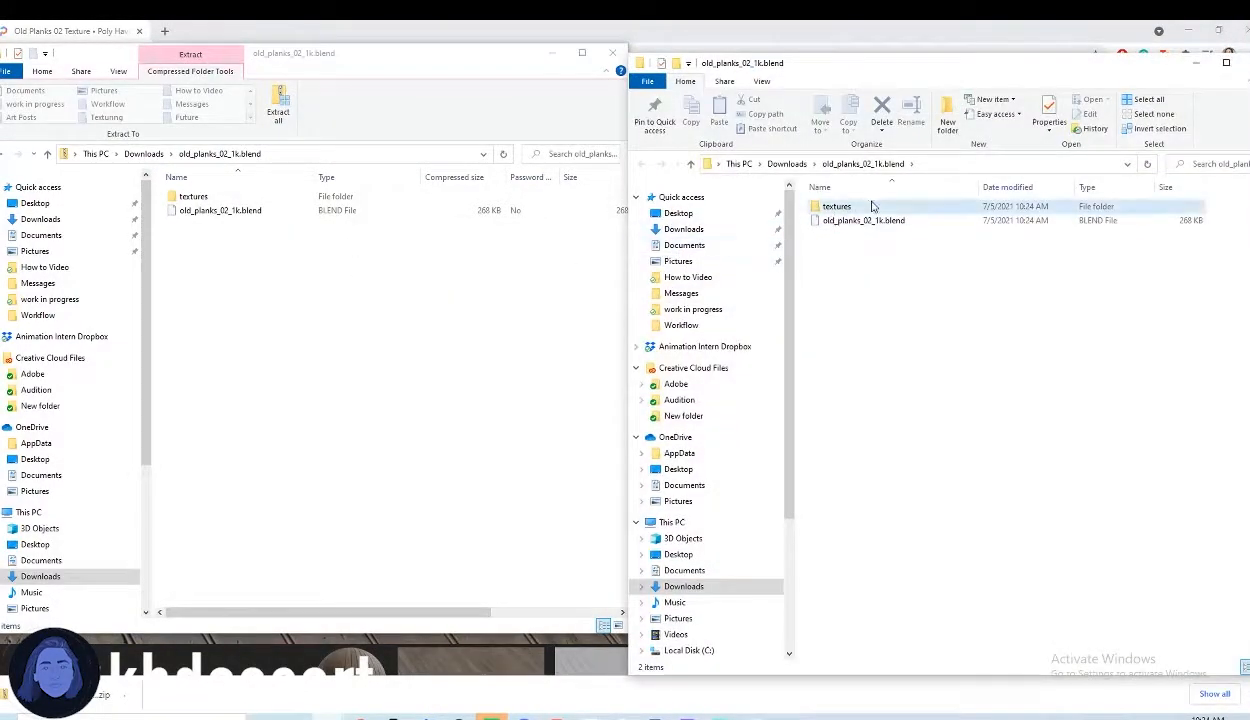
Open the extracted textures folder and return to Maya with the folder window moved aside.
{"action": "double_click", "coordinate": [828, 205]}
{"action": "left_click_drag", "start_coordinate": [1049, 66], "coordinate": [674, 97]}
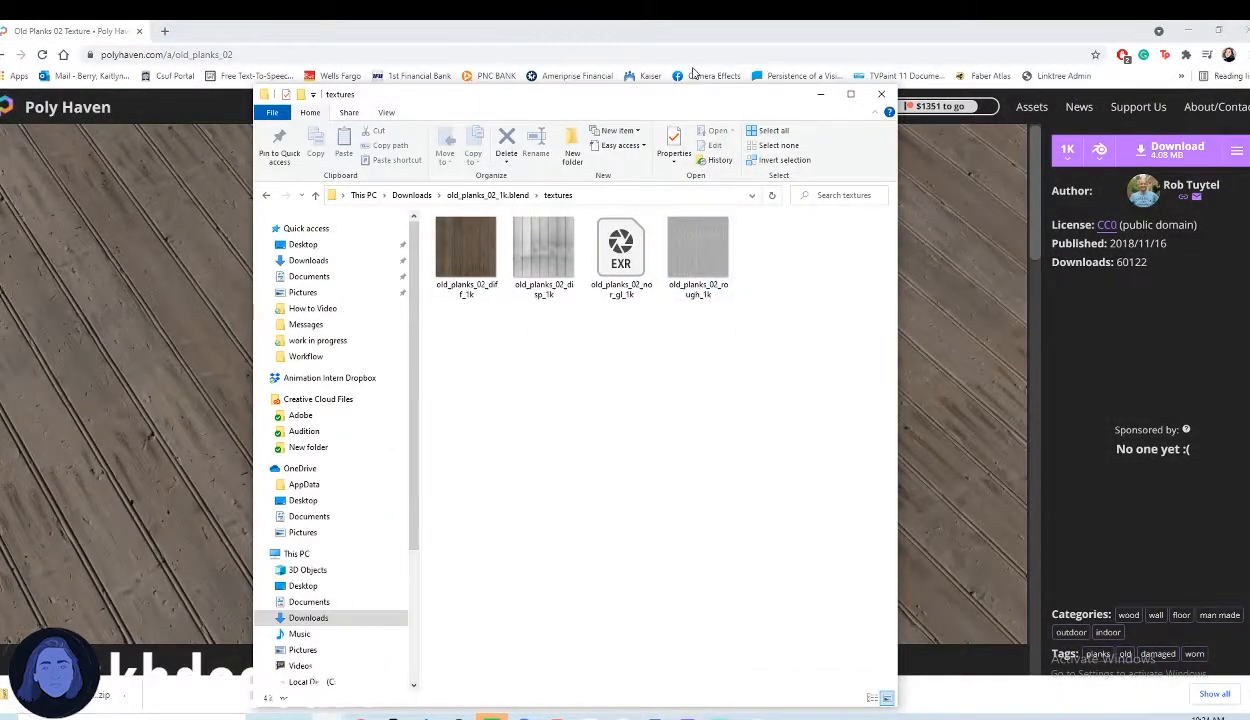
{"action": "left_click", "coordinate": [1183, 32]}
{"action": "left_click_drag", "start_coordinate": [860, 94], "coordinate": [536, 513]}
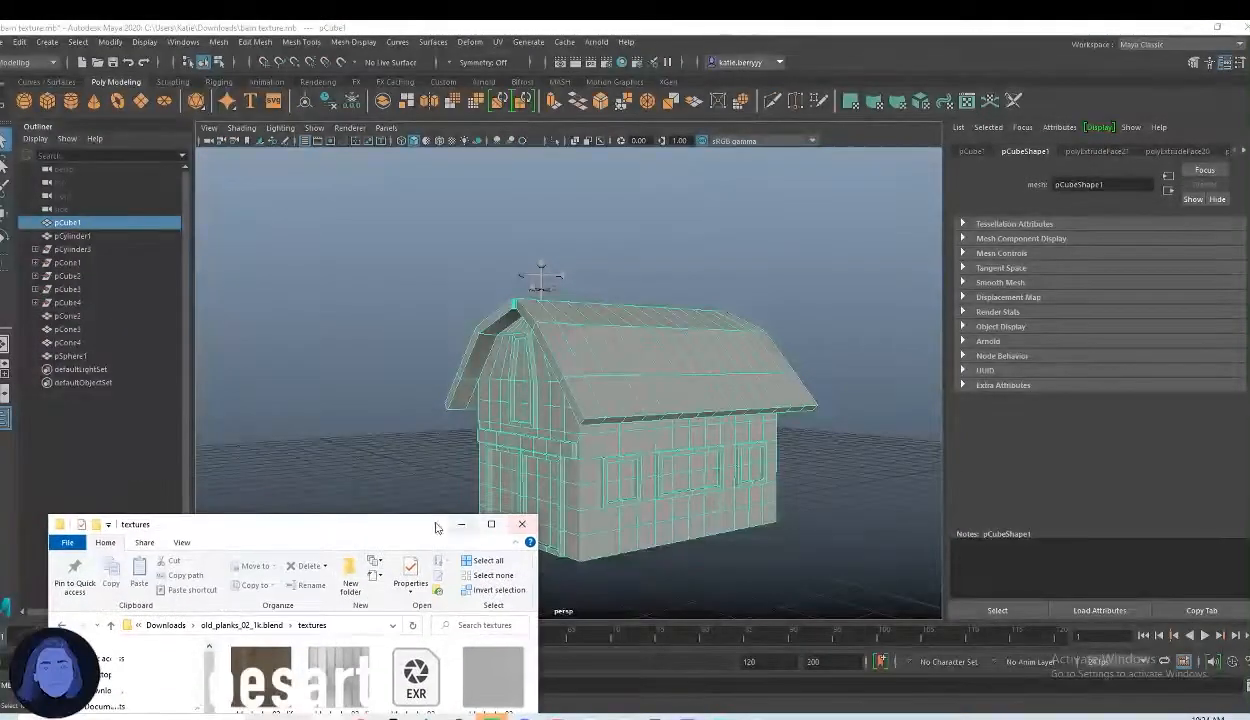
{"action": "left_click_drag", "start_coordinate": [394, 533], "coordinate": [348, 411]}
Put the barn body pCube1 in face selection mode and select the row of faces across the upper front wall.
{"action": "left_click", "coordinate": [639, 312]}
{"action": "key", "text": "space"}
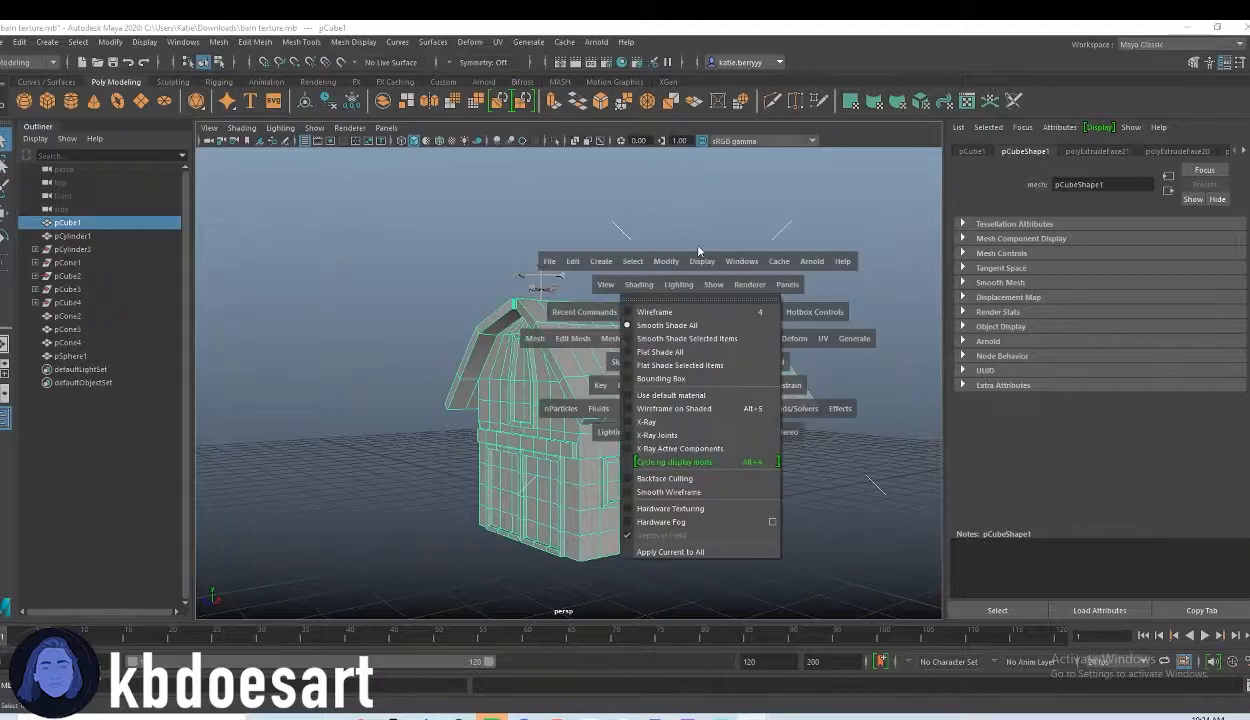
{"action": "left_click_drag", "start_coordinate": [639, 357], "coordinate": [681, 442], "text": "alt"}
{"action": "scroll", "coordinate": [604, 400], "scroll_direction": "up", "scroll_amount": 3}
{"action": "right_click", "coordinate": [705, 336]}
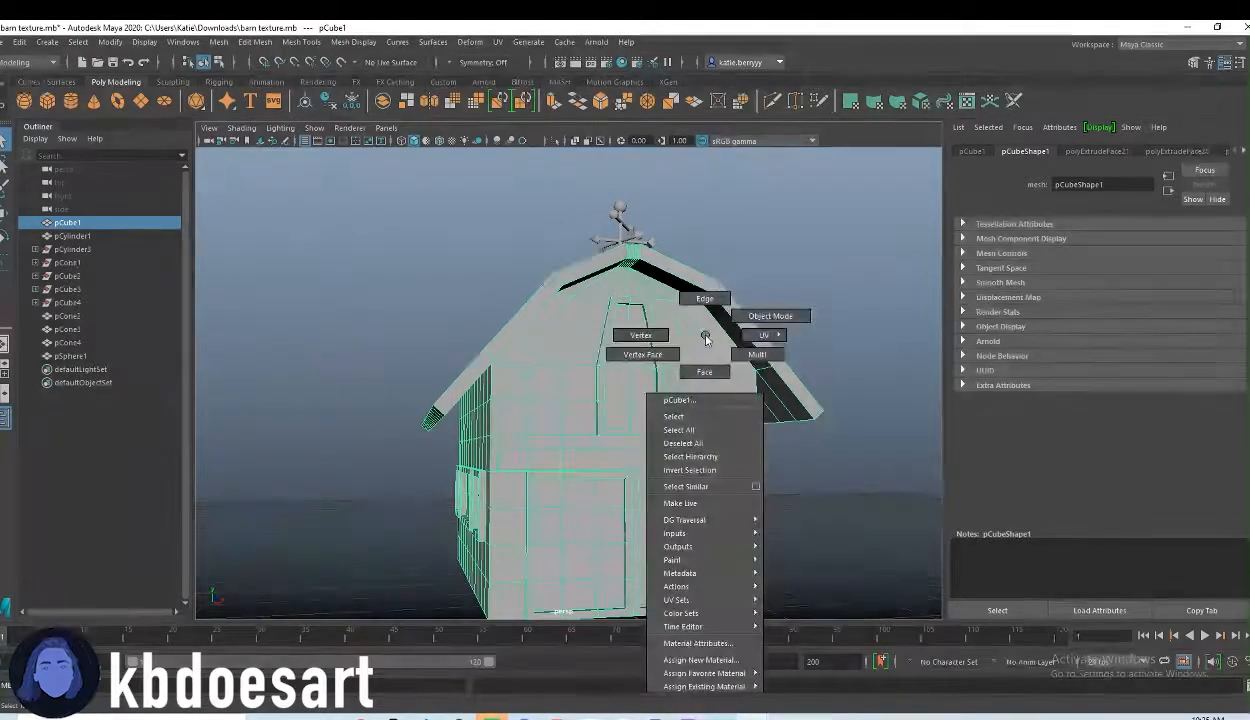
{"action": "right_click_drag", "start_coordinate": [713, 373], "coordinate": [713, 375]}
{"action": "left_click_drag", "start_coordinate": [790, 375], "coordinate": [757, 390], "text": "alt"}
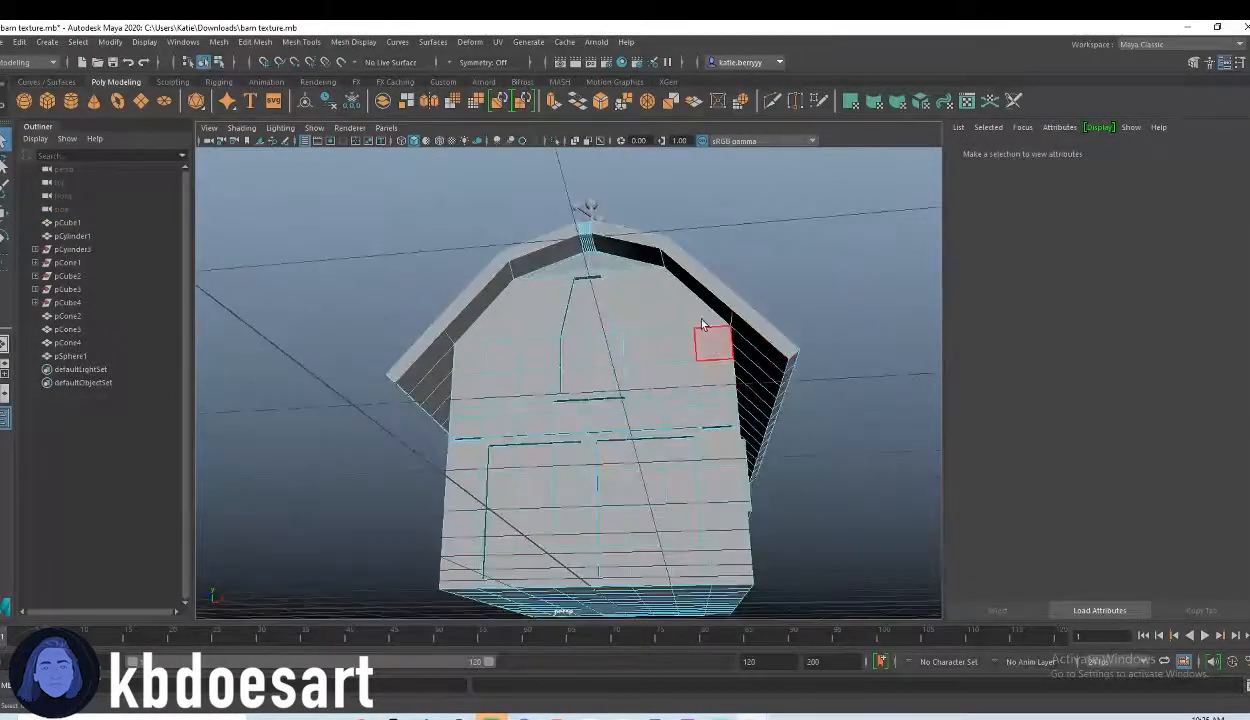
{"action": "left_click", "coordinate": [662, 311]}
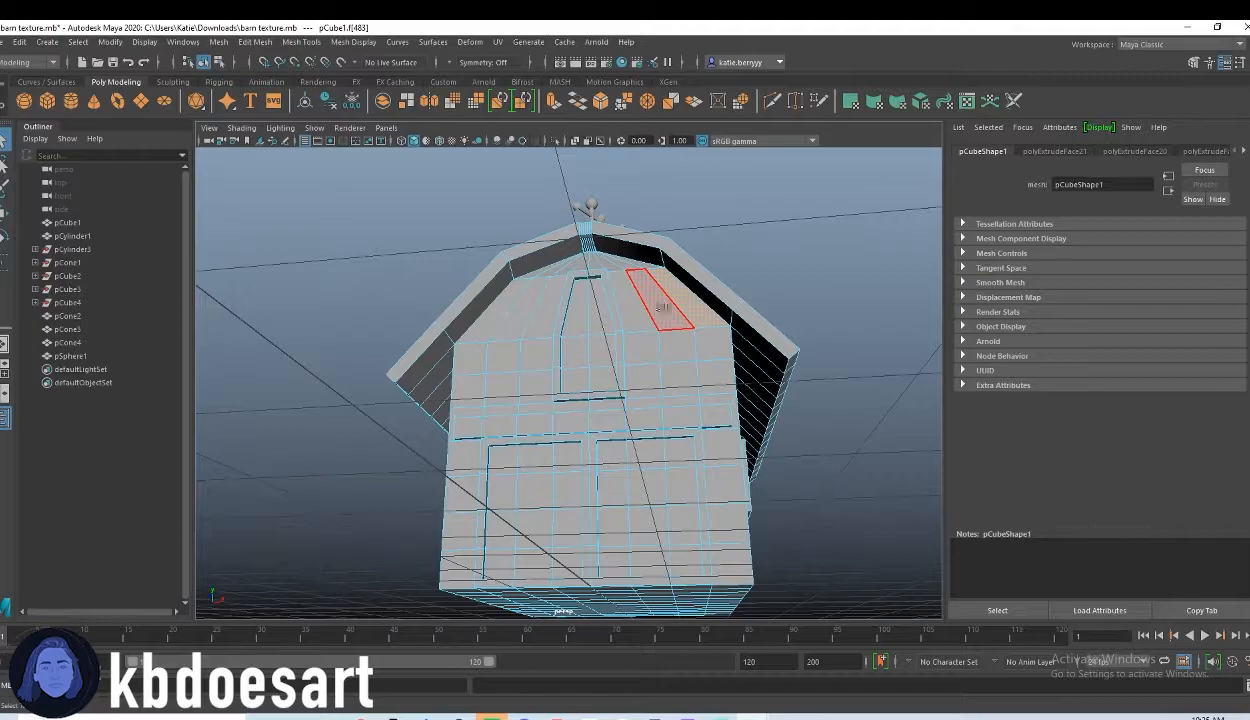
{"action": "double_click", "coordinate": [642, 308]}
Remove the roof-overhang and other unwanted faces from the selected row on the barn's front gable.
{"action": "left_click_drag", "start_coordinate": [578, 293], "coordinate": [586, 349], "text": "alt"}
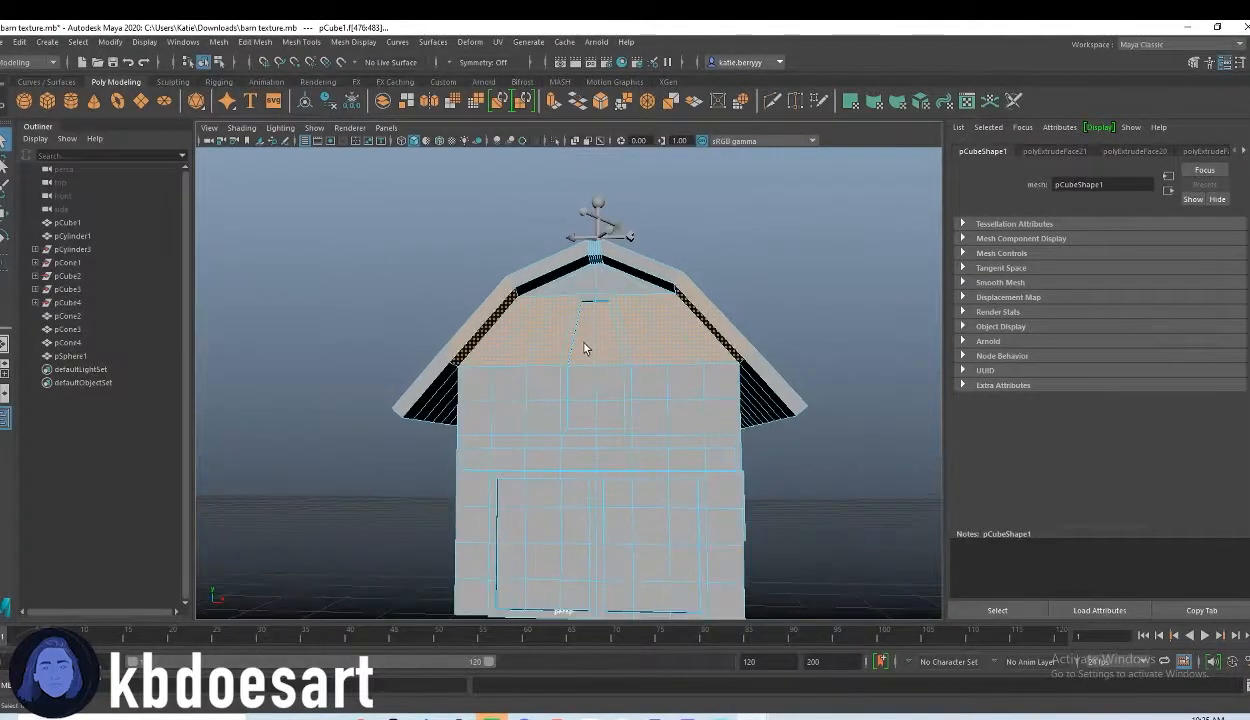
{"action": "scroll", "coordinate": [625, 297], "scroll_direction": "up", "scroll_amount": 3}
{"action": "scroll", "coordinate": [572, 280], "scroll_direction": "up", "scroll_amount": 5}
{"action": "left_click_drag", "start_coordinate": [545, 290], "coordinate": [602, 341], "text": "alt"}
{"action": "left_click_drag", "start_coordinate": [754, 380], "coordinate": [438, 364], "text": "alt"}
{"action": "left_click", "coordinate": [528, 266], "text": "ctrl"}
{"action": "left_click", "coordinate": [848, 246], "text": "ctrl"}
{"action": "left_click", "coordinate": [438, 366], "text": "ctrl"}
{"action": "left_click_drag", "start_coordinate": [435, 434], "coordinate": [567, 458], "text": "alt"}
{"action": "scroll", "coordinate": [587, 390], "scroll_direction": "down", "scroll_amount": 5}
{"action": "left_click_drag", "start_coordinate": [587, 392], "coordinate": [738, 345], "text": "alt"}
{"action": "left_click", "coordinate": [816, 233], "text": "ctrl"}
{"action": "left_click", "coordinate": [441, 220], "text": "ctrl"}
{"action": "left_click_drag", "start_coordinate": [441, 211], "coordinate": [688, 312], "text": "alt"}
{"action": "double_click", "coordinate": [661, 327], "text": "ctrl"}
{"action": "left_click_drag", "start_coordinate": [781, 346], "coordinate": [731, 312], "text": "alt"}
Add the remaining gable and upper front wall faces around the loft window to the selection.
{"action": "left_click", "coordinate": [745, 295]}
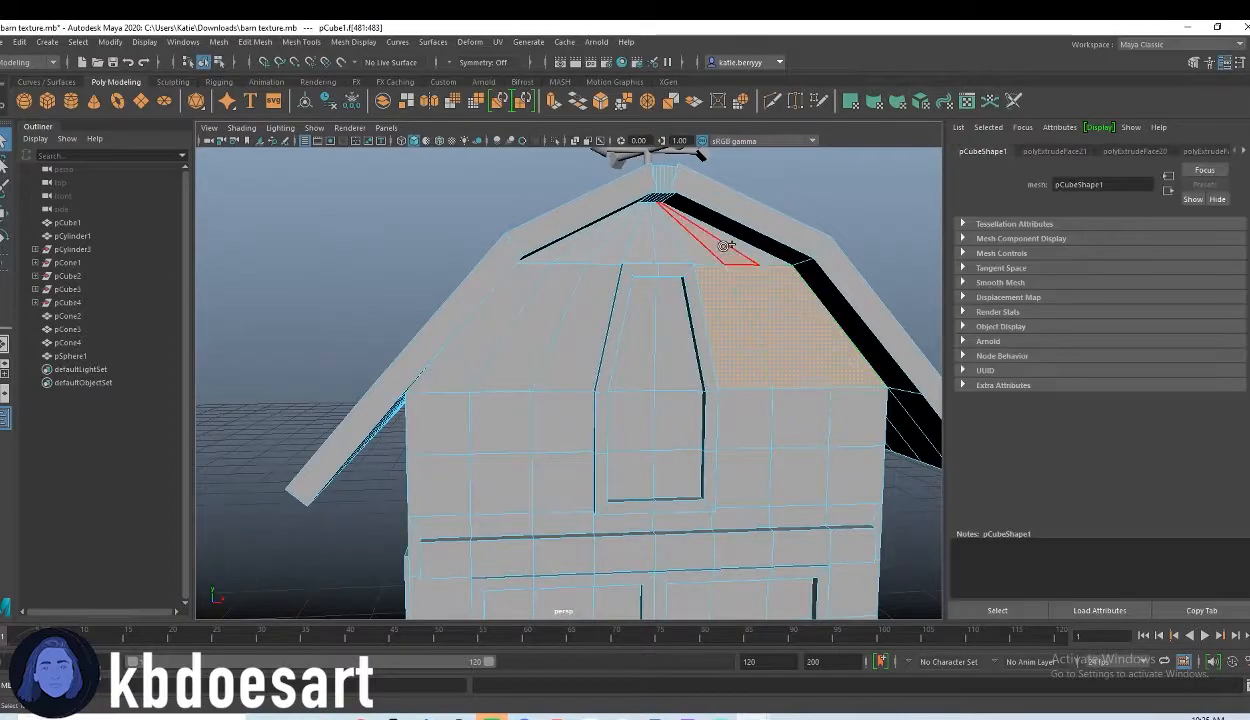
{"action": "left_click_drag", "start_coordinate": [731, 240], "coordinate": [560, 241], "text": "shift"}
{"action": "left_click_drag", "start_coordinate": [483, 311], "coordinate": [583, 322], "text": "shift"}
{"action": "middle_click_drag", "start_coordinate": [669, 420], "coordinate": [638, 328], "text": "alt"}
{"action": "left_click_drag", "start_coordinate": [638, 360], "coordinate": [608, 349], "text": "shift"}
{"action": "left_click", "coordinate": [603, 374], "text": "shift"}
{"action": "mouse_move", "coordinate": [537, 330]}
{"action": "left_mouse_down", "text": "shift"}
{"action": "mouse_move", "coordinate": [421, 369]}
{"action": "mouse_move", "coordinate": [541, 382]}
{"action": "left_mouse_up", "text": "shift"}
{"action": "left_click_drag", "start_coordinate": [735, 457], "coordinate": [709, 446], "text": "alt"}
{"action": "mouse_move", "coordinate": [692, 285]}
{"action": "left_mouse_down", "text": "shift"}
{"action": "mouse_move", "coordinate": [714, 357]}
{"action": "mouse_move", "coordinate": [826, 314]}
{"action": "left_mouse_up", "text": "shift"}
{"action": "left_click_drag", "start_coordinate": [834, 460], "coordinate": [814, 445], "text": "alt"}
{"action": "scroll", "coordinate": [814, 445], "scroll_direction": "down", "scroll_amount": 3}
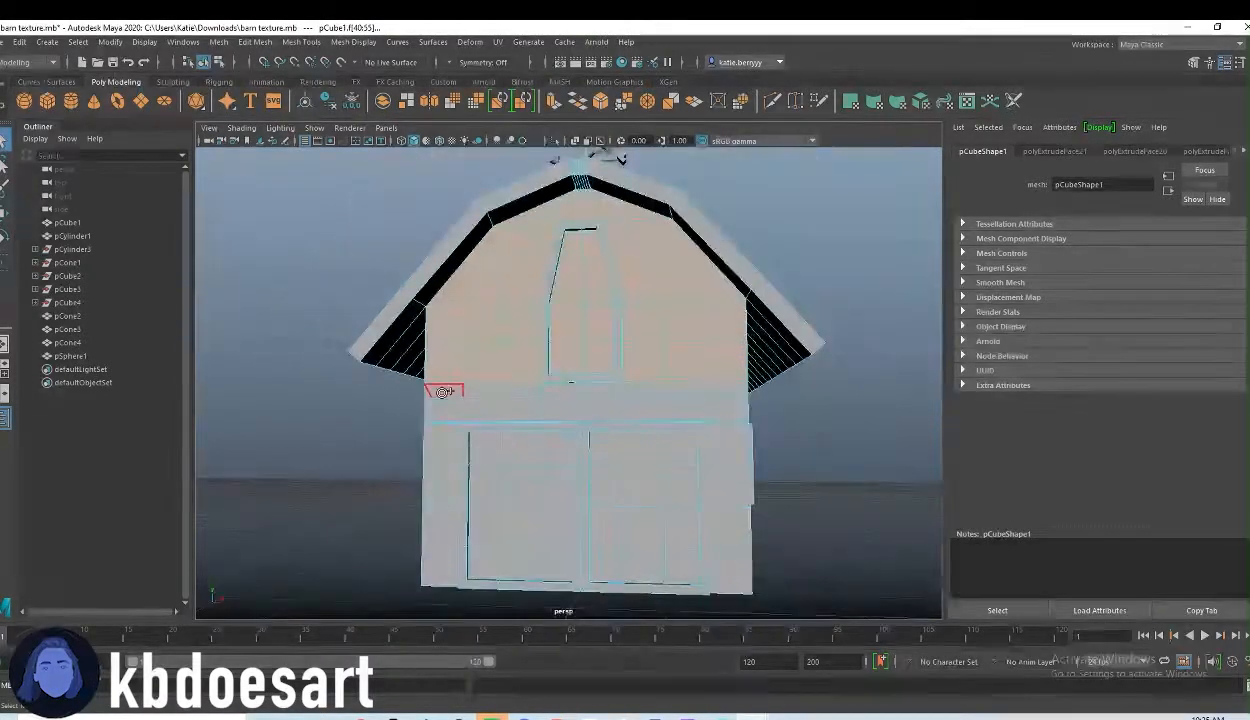
Add the narrow strip of wall faces on one side of the front barn doors to the selection.
{"action": "left_click_drag", "start_coordinate": [466, 403], "coordinate": [558, 391], "text": "alt"}
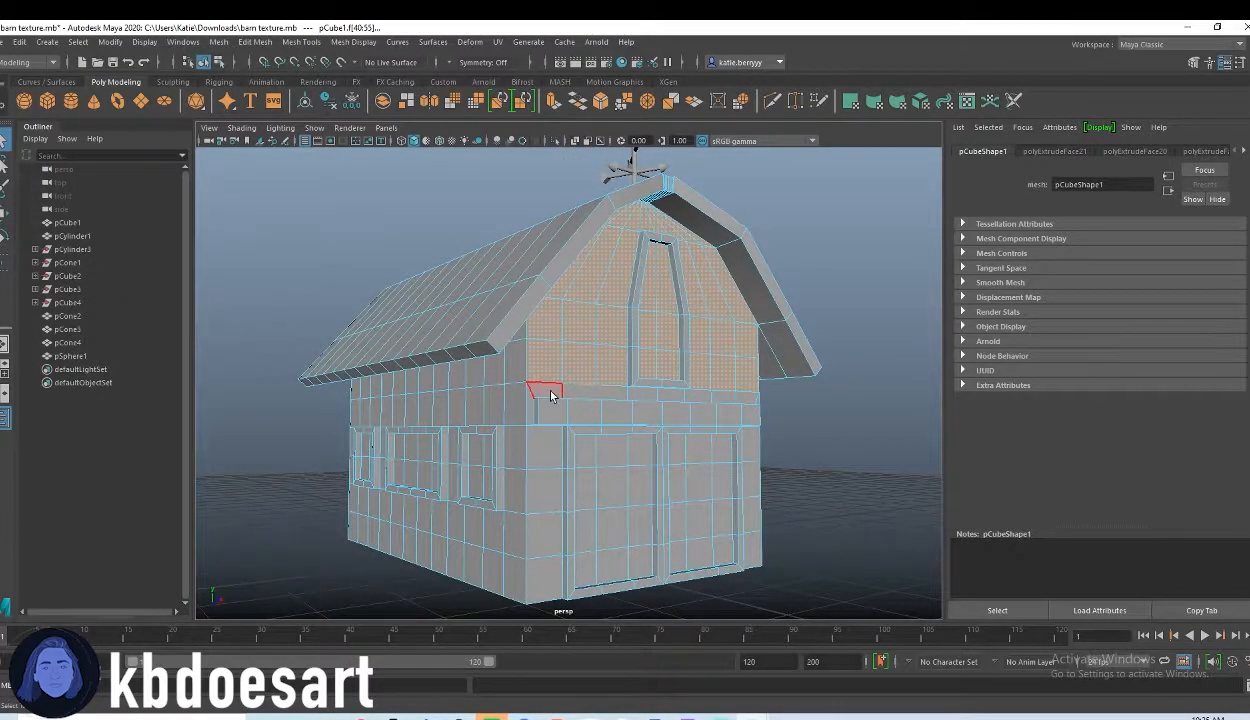
{"action": "left_click_drag", "start_coordinate": [711, 474], "coordinate": [525, 399], "text": "alt"}
{"action": "scroll", "coordinate": [476, 366], "scroll_direction": "up", "scroll_amount": 6}
{"action": "left_click_drag", "start_coordinate": [451, 351], "coordinate": [738, 304], "text": "alt"}
{"action": "scroll", "coordinate": [558, 335], "scroll_direction": "down", "scroll_amount": 3}
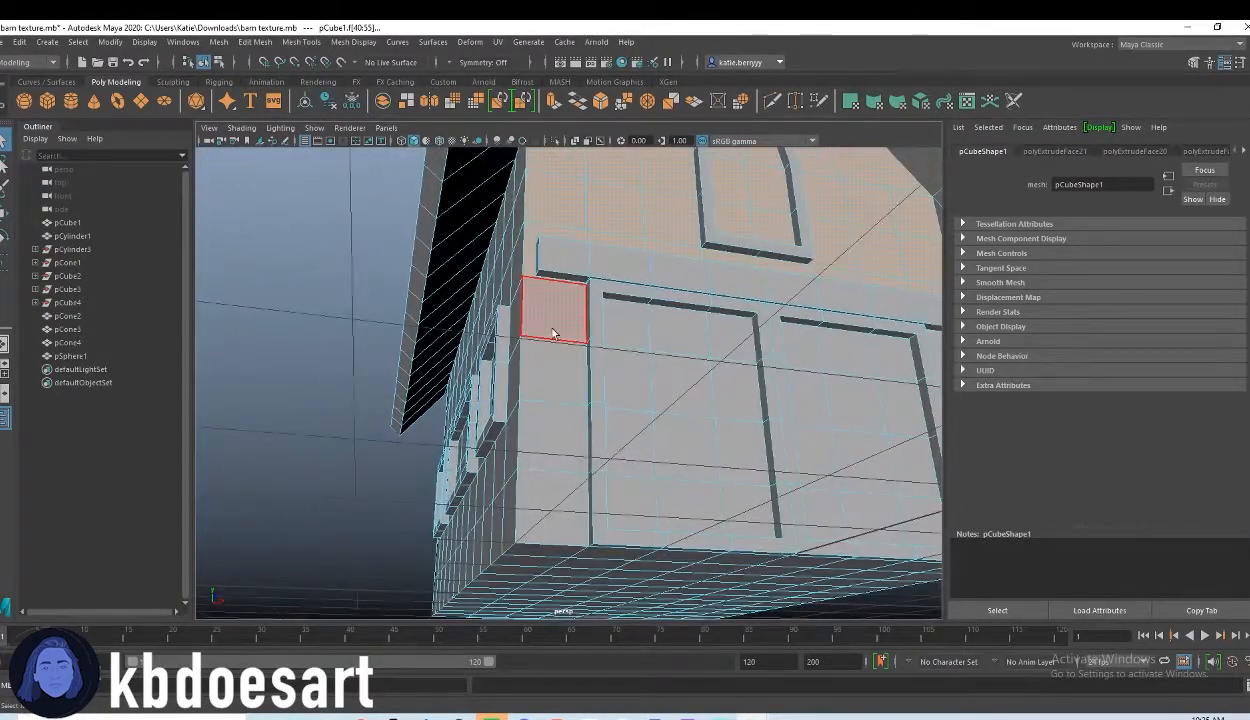
{"action": "scroll", "coordinate": [623, 389], "scroll_direction": "down", "scroll_amount": 3}
{"action": "scroll", "coordinate": [623, 389], "scroll_direction": "up", "scroll_amount": 1}
{"action": "left_click", "coordinate": [673, 359]}
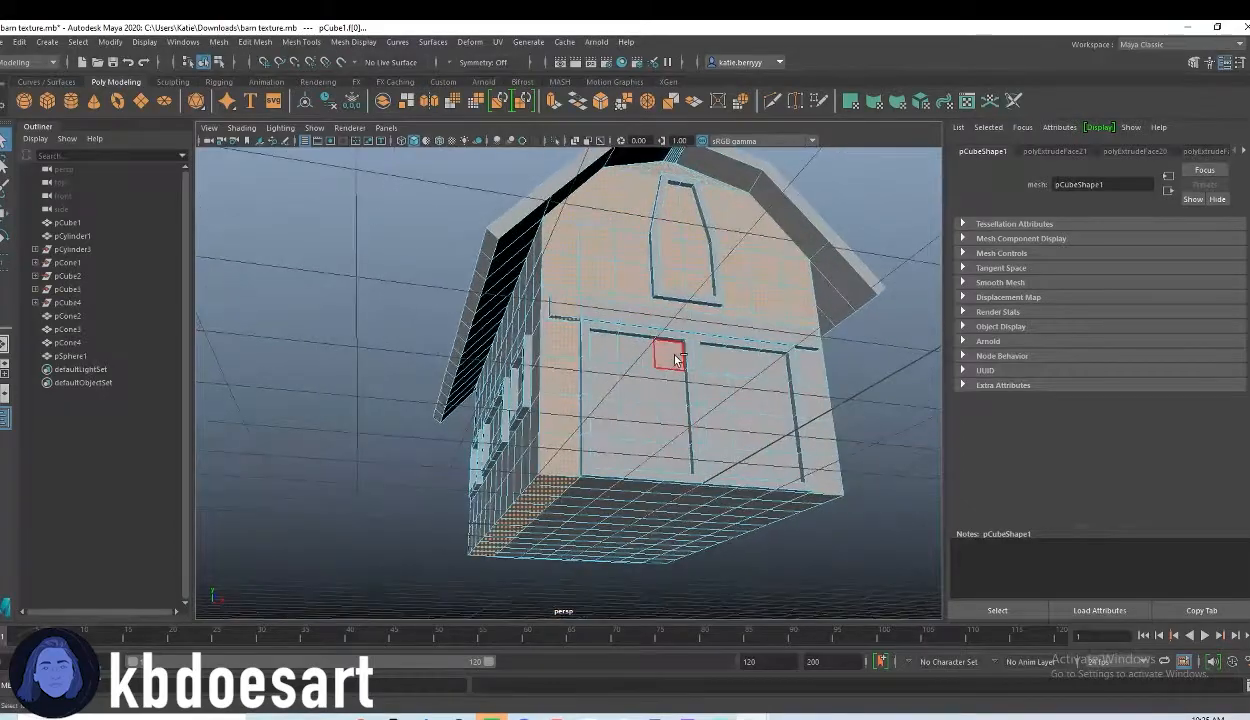
Extend the face selection to the wall strip on the other side of the front barn doors.
{"action": "mouse_move", "coordinate": [667, 356]}
{"action": "left_mouse_down", "text": "alt"}
{"action": "mouse_move", "coordinate": [460, 271]}
{"action": "mouse_move", "coordinate": [590, 275]}
{"action": "left_mouse_up", "text": "alt"}
{"action": "mouse_move", "coordinate": [475, 271]}
{"action": "left_mouse_down", "text": "shift"}
{"action": "mouse_move", "coordinate": [767, 268]}
{"action": "mouse_move", "coordinate": [502, 391]}
{"action": "mouse_move", "coordinate": [560, 440]}
{"action": "left_mouse_up", "text": "shift"}
{"action": "left_click_drag", "start_coordinate": [560, 440], "coordinate": [636, 430], "text": "shift"}
{"action": "left_click_drag", "start_coordinate": [432, 432], "coordinate": [620, 240], "text": "alt"}
{"action": "left_click_drag", "start_coordinate": [780, 340], "coordinate": [669, 371], "text": "alt"}
{"action": "middle_click_drag", "start_coordinate": [669, 371], "coordinate": [702, 404], "text": "alt"}
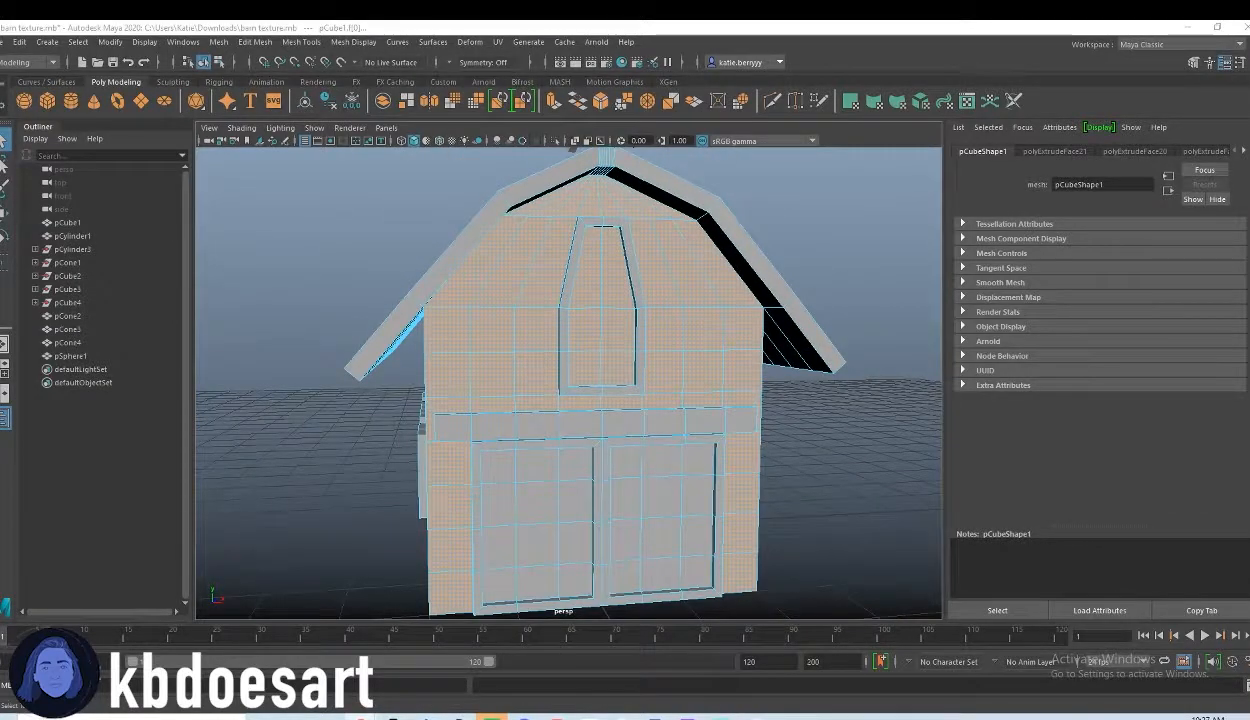
Add the inner panels of both front barn doors and the loft window to the face selection.
{"action": "left_click_drag", "start_coordinate": [702, 404], "coordinate": [684, 362], "text": "alt"}
{"action": "middle_click_drag", "start_coordinate": [650, 480], "coordinate": [660, 380], "text": "alt"}
{"action": "left_click_drag", "start_coordinate": [620, 445], "coordinate": [520, 400], "text": "shift"}
{"action": "middle_click_drag", "start_coordinate": [620, 300], "coordinate": [603, 400], "text": "alt"}
{"action": "left_click_drag", "start_coordinate": [590, 250], "coordinate": [603, 338], "text": "shift"}
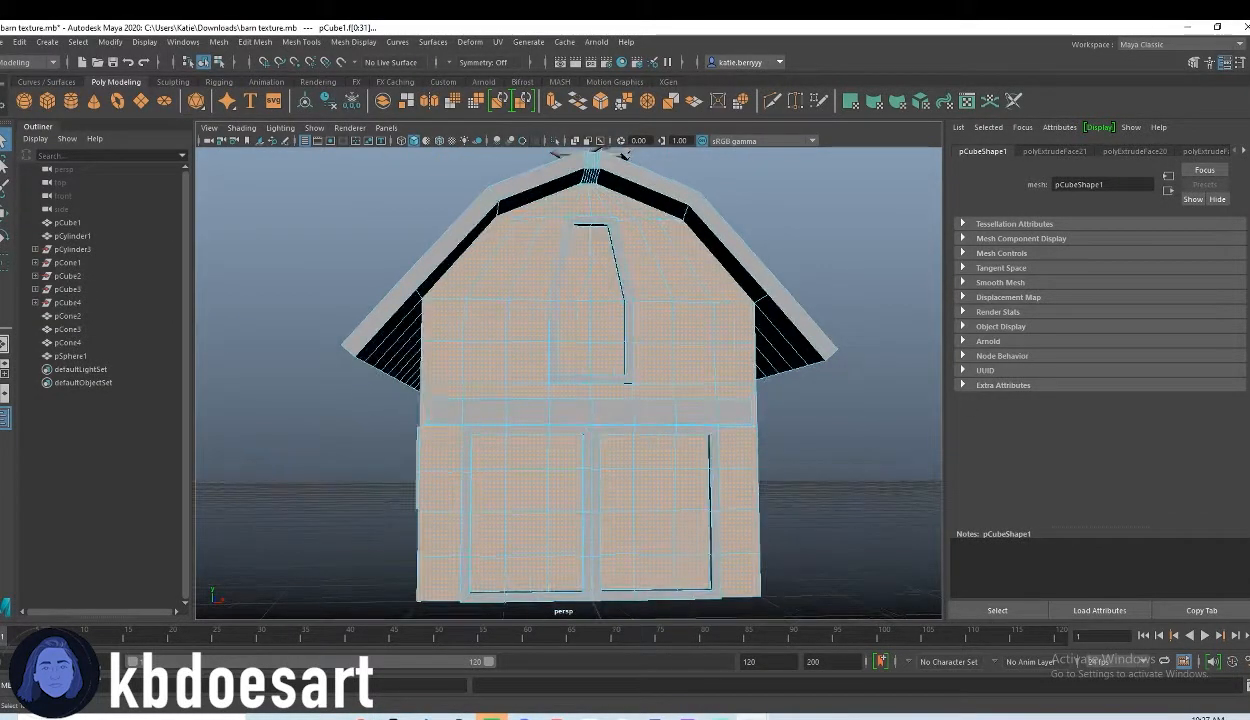
Add the gable and upper wall faces around the loft window on the barn's opposite end to the selection.
{"action": "left_click_drag", "start_coordinate": [760, 420], "coordinate": [712, 466], "text": "alt"}
{"action": "left_click_drag", "start_coordinate": [810, 350], "coordinate": [660, 258], "text": "alt"}
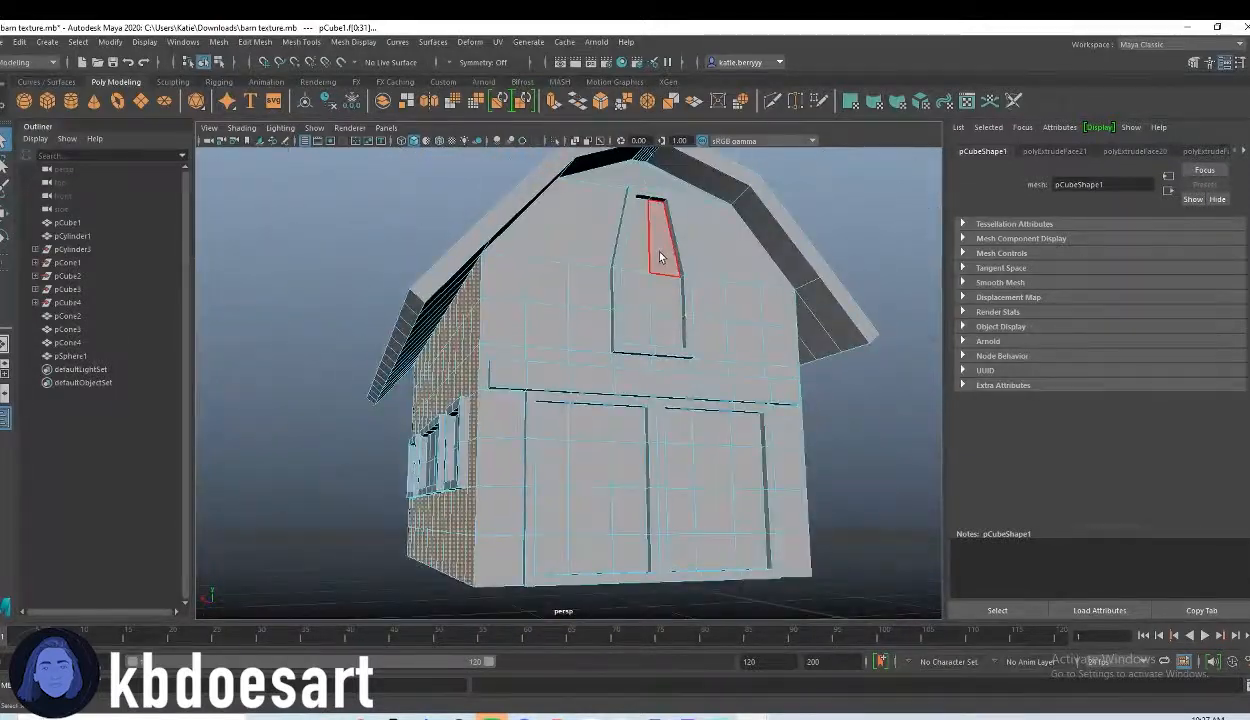
{"action": "left_click", "coordinate": [697, 185], "text": "shift"}
{"action": "left_click_drag", "start_coordinate": [772, 348], "coordinate": [706, 338], "text": "shift"}
{"action": "left_click_drag", "start_coordinate": [600, 250], "coordinate": [533, 254], "text": "shift"}
{"action": "mouse_move", "coordinate": [588, 289]}
{"action": "left_mouse_down", "text": "shift"}
{"action": "mouse_move", "coordinate": [590, 328]}
{"action": "mouse_move", "coordinate": [649, 264]}
{"action": "left_mouse_up", "text": "shift"}
{"action": "left_click_drag", "start_coordinate": [668, 323], "coordinate": [672, 318], "text": "shift"}
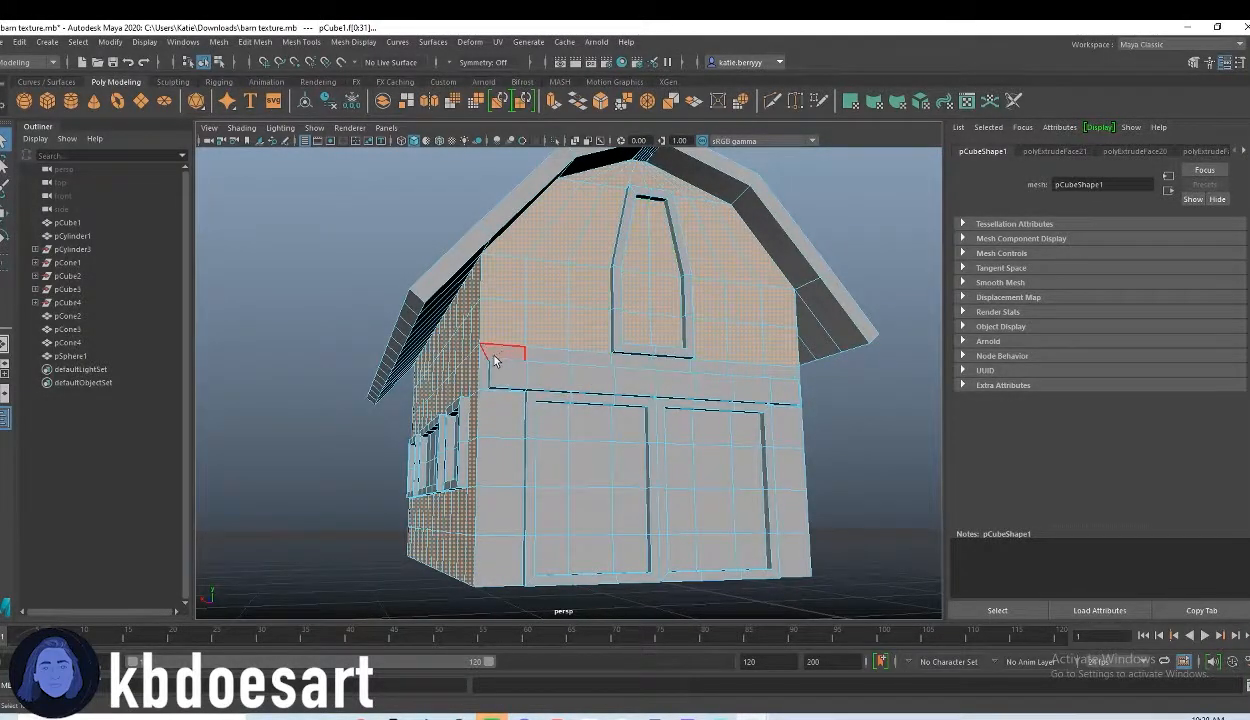
{"action": "left_click_drag", "start_coordinate": [546, 358], "coordinate": [626, 356], "text": "shift"}
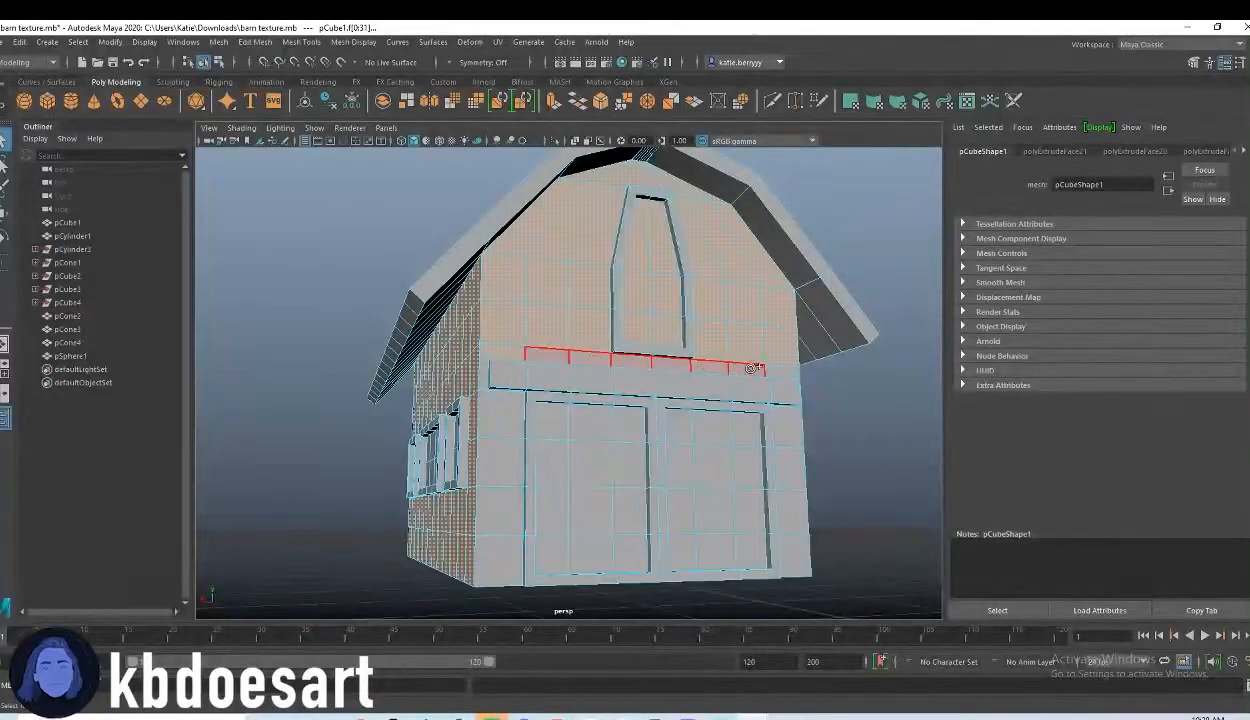
Extend the selection with the wall strips beside the trim board and on both sides of the doors on this end.
{"action": "left_click_drag", "start_coordinate": [461, 362], "coordinate": [484, 378], "text": "shift"}
{"action": "mouse_move", "coordinate": [502, 544]}
{"action": "left_mouse_down", "text": "alt"}
{"action": "mouse_move", "coordinate": [767, 450]}
{"action": "mouse_move", "coordinate": [705, 373]}
{"action": "left_mouse_up", "text": "alt"}
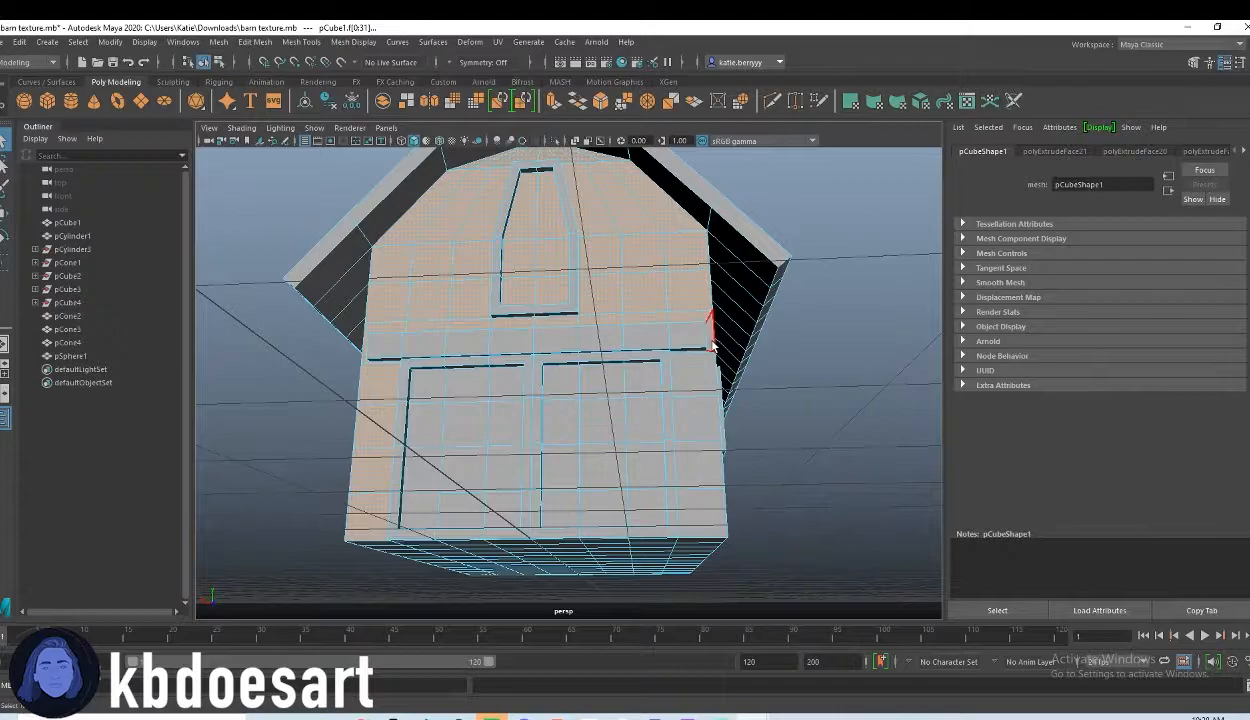
{"action": "right_click_drag", "start_coordinate": [631, 332], "coordinate": [826, 340], "text": "alt"}
{"action": "middle_click_drag", "start_coordinate": [826, 340], "coordinate": [622, 399], "text": "alt"}
{"action": "left_click_drag", "start_coordinate": [622, 397], "coordinate": [591, 419], "text": "shift"}
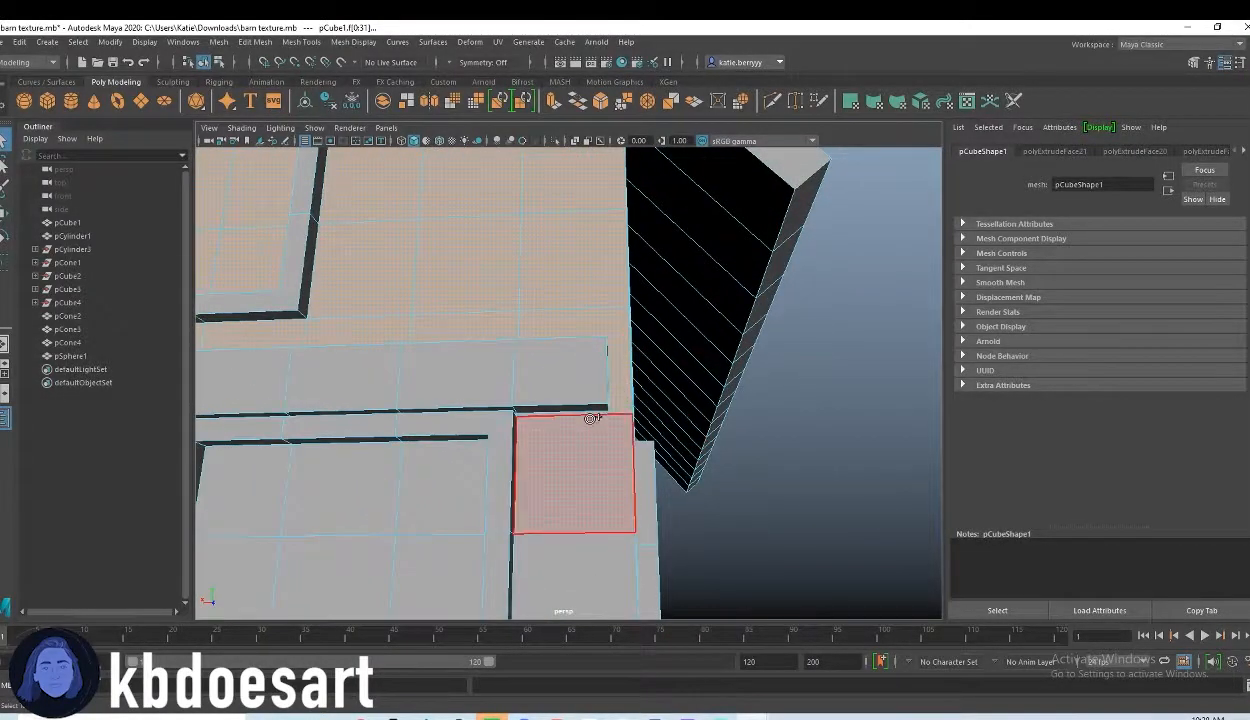
{"action": "right_click_drag", "start_coordinate": [735, 463], "coordinate": [650, 455], "text": "alt"}
{"action": "left_click_drag", "start_coordinate": [594, 438], "coordinate": [592, 565], "text": "shift"}
{"action": "right_click_drag", "start_coordinate": [715, 445], "coordinate": [608, 410], "text": "alt"}
{"action": "left_click_drag", "start_coordinate": [608, 410], "coordinate": [632, 392], "text": "alt"}
{"action": "left_click", "coordinate": [632, 492], "text": "shift"}
Add the inner panels of both barn doors on this end to the face selection.
{"action": "left_click_drag", "start_coordinate": [632, 492], "coordinate": [598, 363], "text": "alt"}
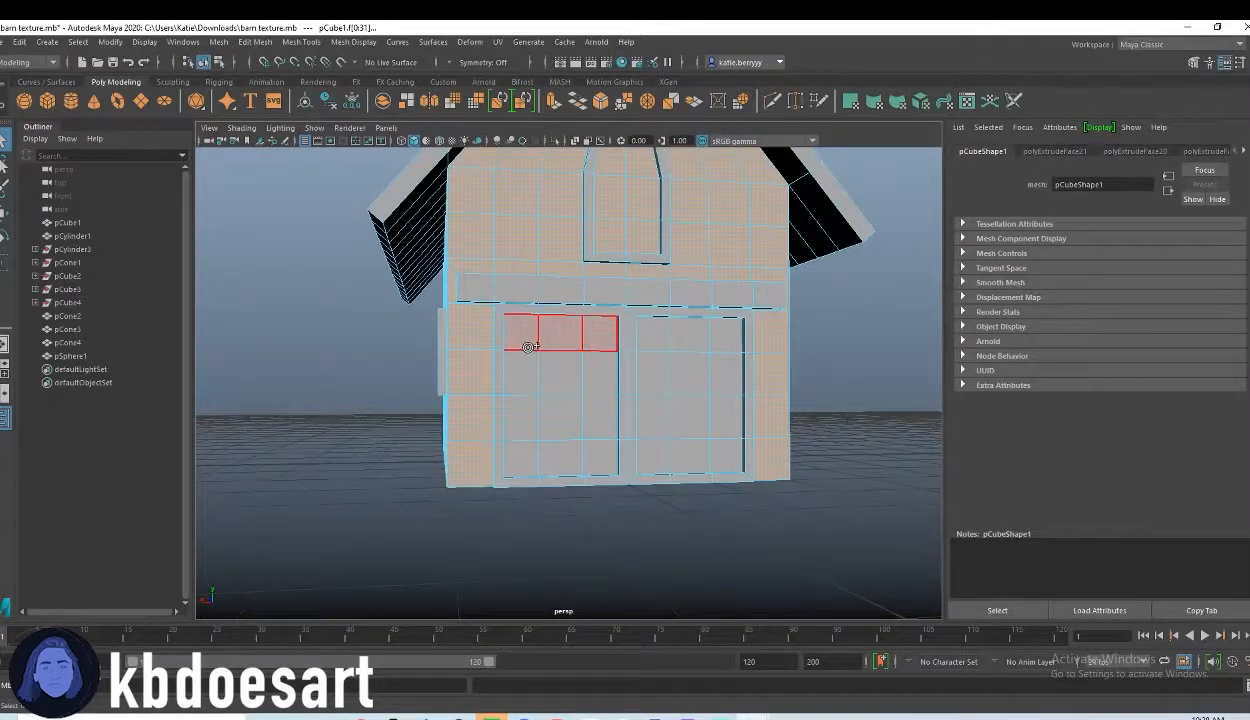
{"action": "left_click", "coordinate": [668, 449]}
{"action": "mouse_move", "coordinate": [680, 342]}
{"action": "left_mouse_down", "text": "shift"}
{"action": "mouse_move", "coordinate": [726, 368]}
{"action": "mouse_move", "coordinate": [714, 450]}
{"action": "left_mouse_up", "text": "shift"}
{"action": "left_click_drag", "start_coordinate": [762, 393], "coordinate": [791, 388], "text": "alt"}
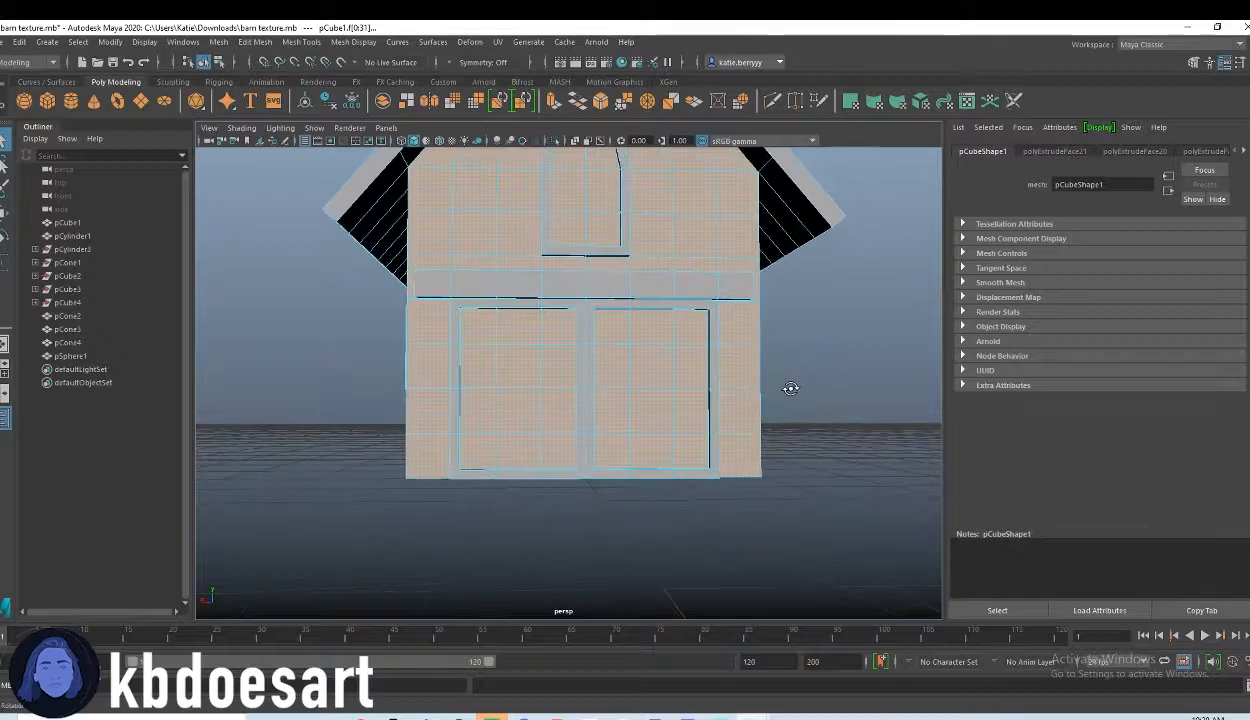
{"action": "mouse_move", "coordinate": [700, 412]}
{"action": "left_mouse_down", "text": "alt"}
{"action": "mouse_move", "coordinate": [578, 405]}
{"action": "mouse_move", "coordinate": [712, 405]}
{"action": "left_mouse_up", "text": "alt"}
{"action": "left_click_drag", "start_coordinate": [836, 395], "coordinate": [812, 358], "text": "alt"}
Assign a new Arnold aiStandardSurface material to the selected wall faces.
{"action": "right_click", "coordinate": [646, 208]}
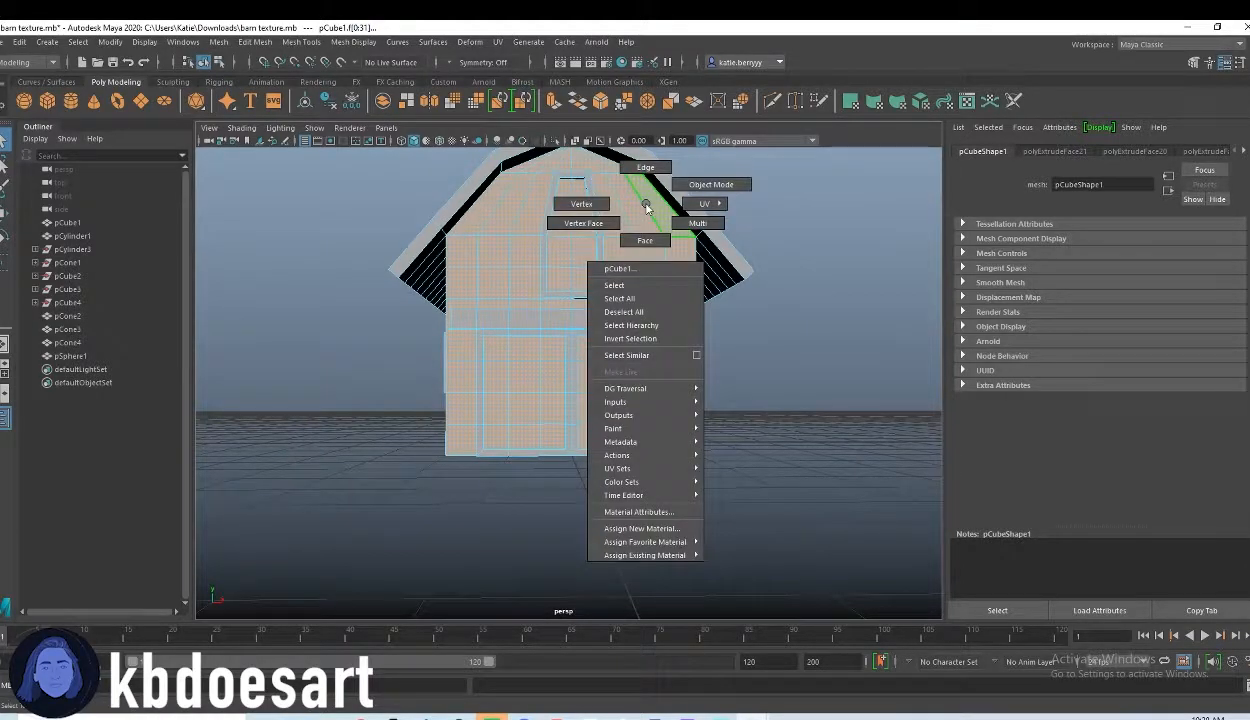
{"action": "left_click", "coordinate": [641, 528]}
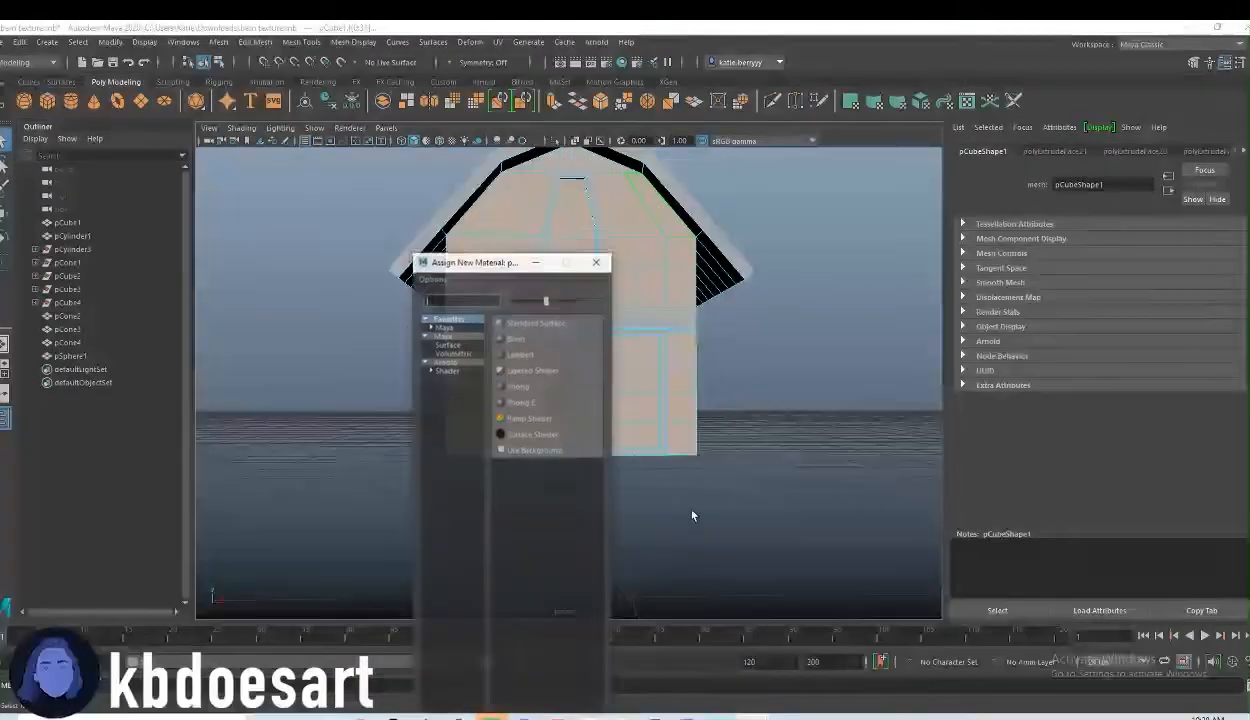
{"action": "left_click", "coordinate": [444, 370]}
{"action": "left_click", "coordinate": [549, 514]}
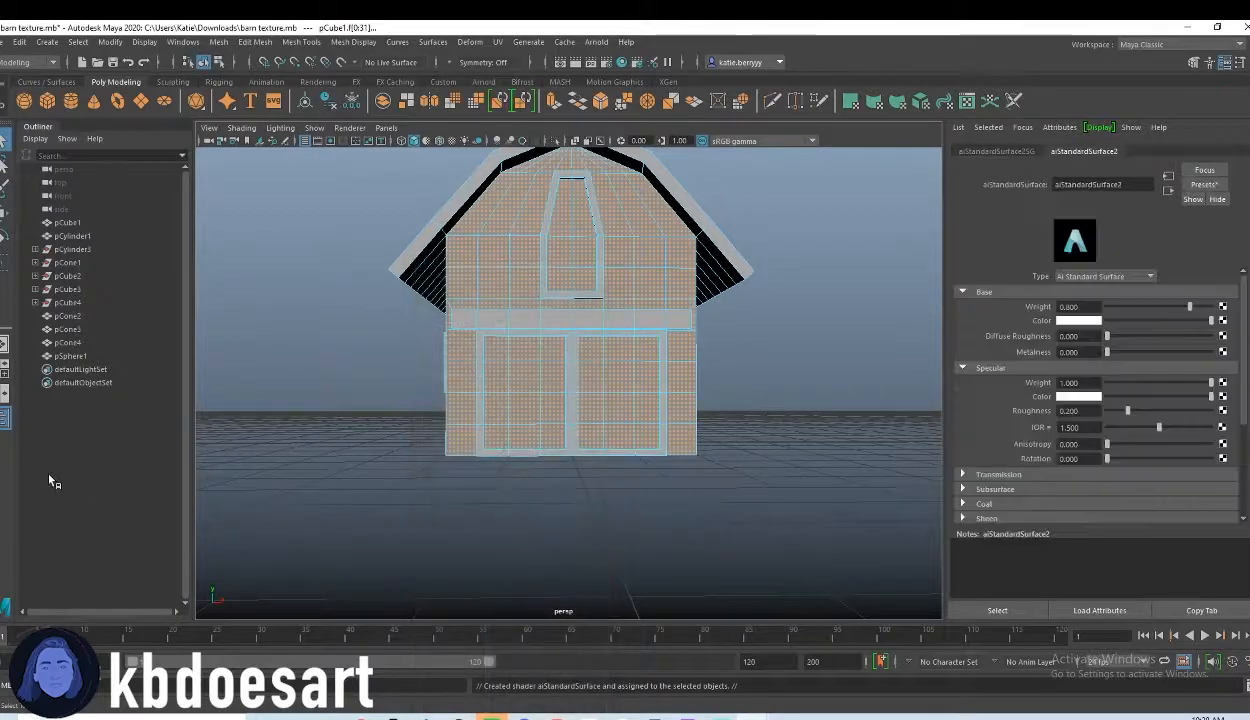
Check the downloaded plank maps in the old_planks_02_1k.blend textures folder.
{"action": "middle_click_drag", "start_coordinate": [766, 242], "coordinate": [770, 291], "text": "alt"}
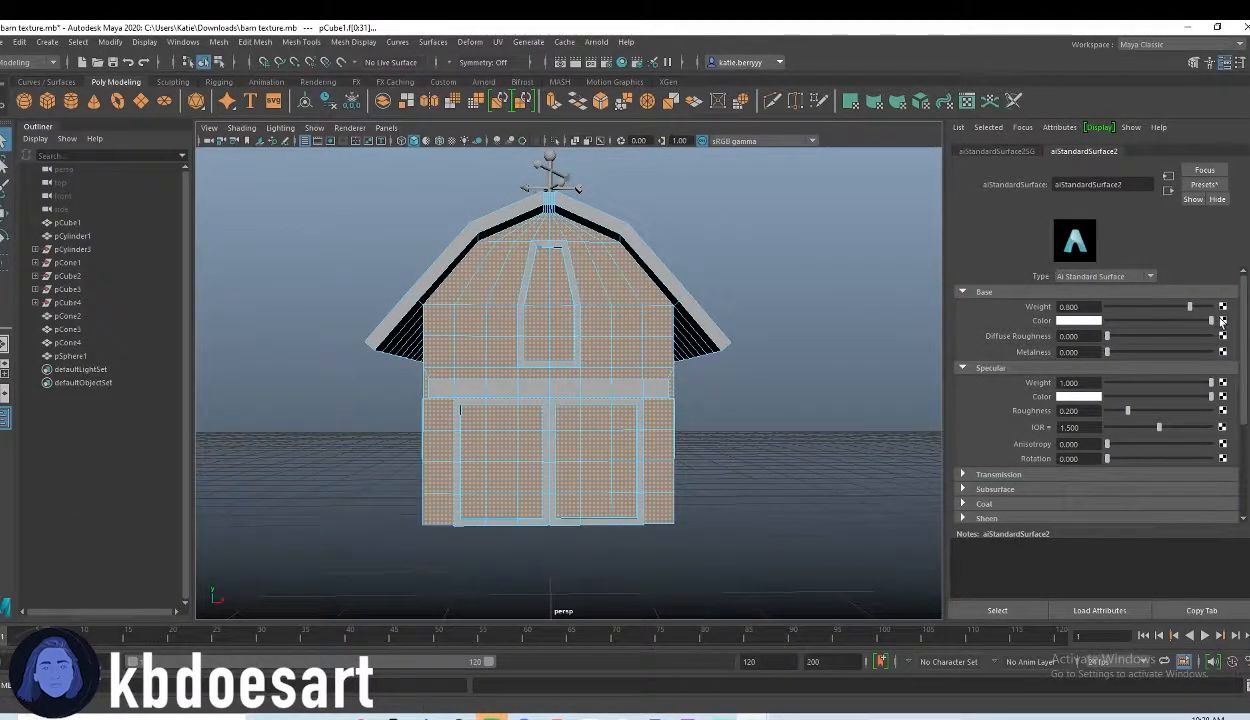
{"action": "mouse_move", "coordinate": [322, 716]}
{"action": "left_click", "coordinate": [370, 668]}
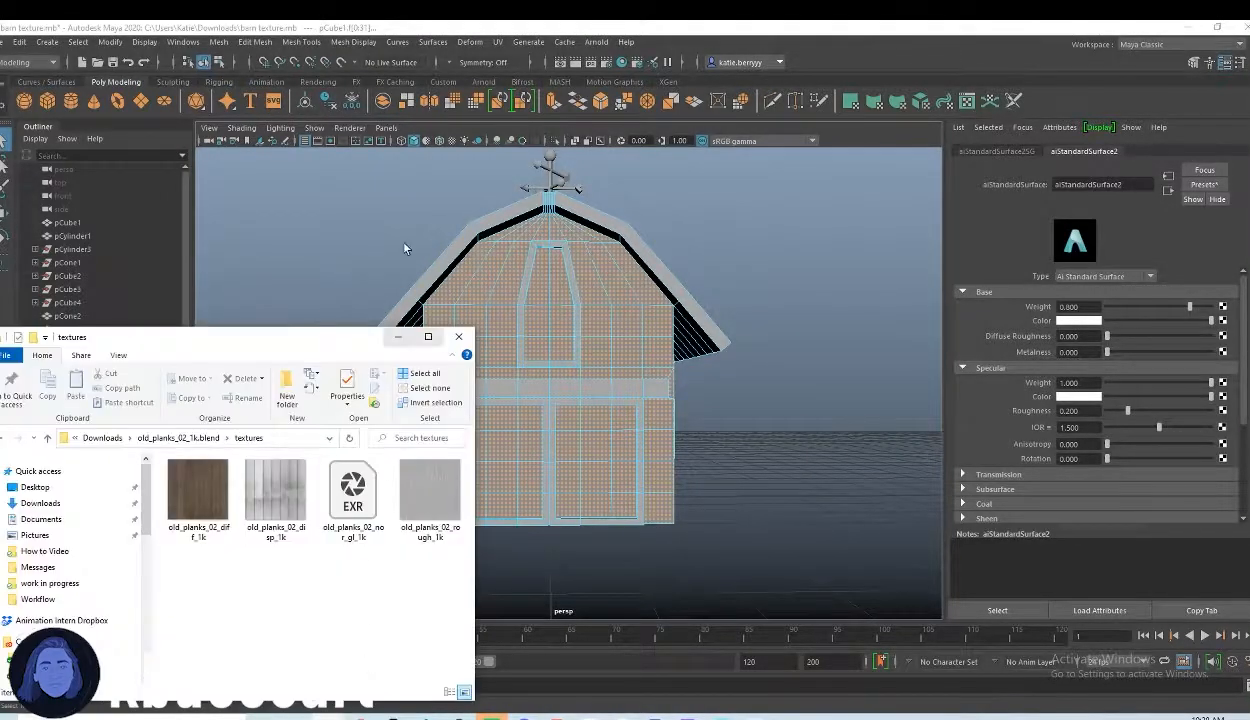
{"action": "left_click_drag", "start_coordinate": [265, 340], "coordinate": [1247, 190]}
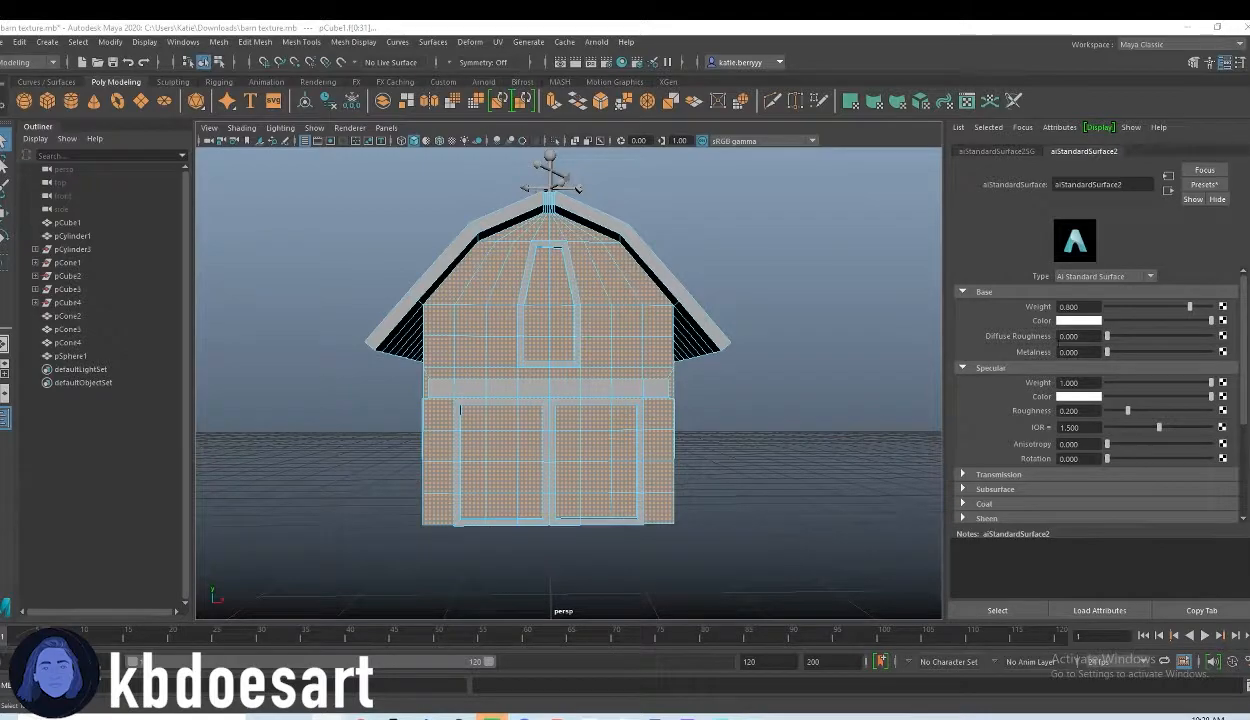
Connect a File texture node to the base color of the new wall material.
{"action": "left_click", "coordinate": [1223, 321]}
{"action": "left_click", "coordinate": [701, 242]}
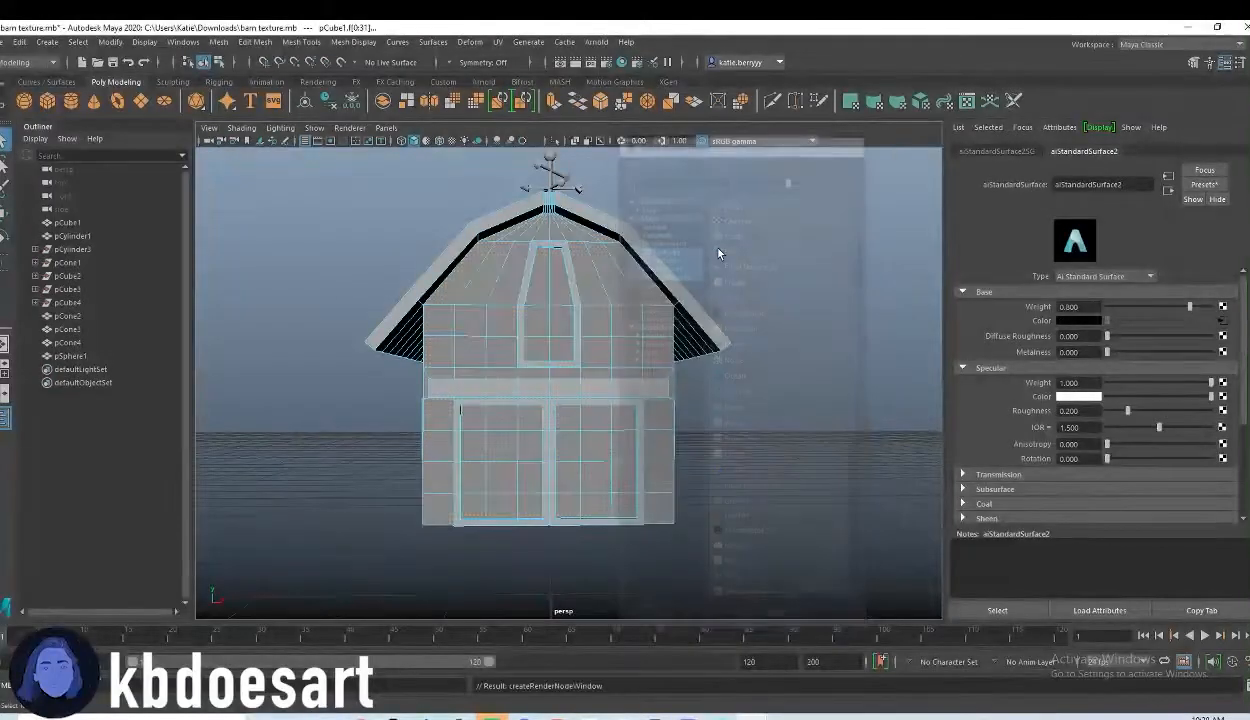
{"action": "left_click", "coordinate": [1097, 289]}
{"action": "left_click", "coordinate": [1080, 328]}
Load old_planks_02_diff_1k.jpg from the downloaded textures folder as the base color image and set its color space to Raw.
{"action": "left_click", "coordinate": [1225, 332]}
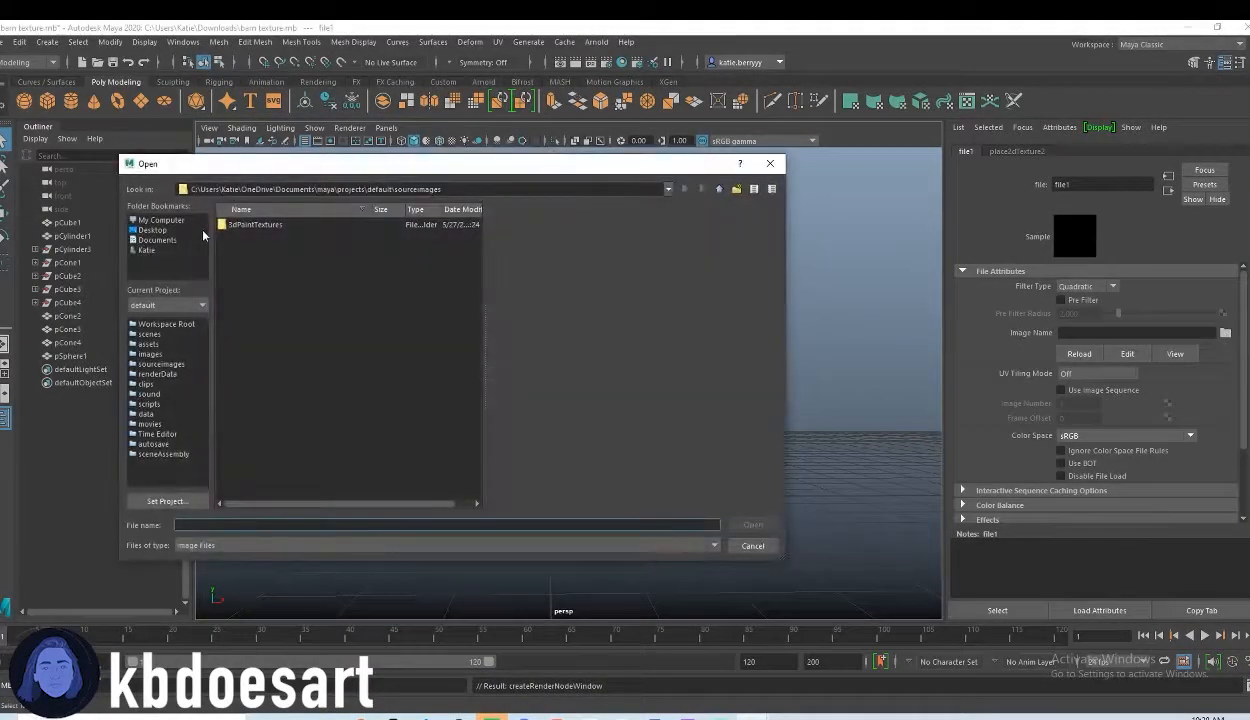
{"action": "left_click", "coordinate": [147, 250]}
{"action": "double_click", "coordinate": [249, 310]}
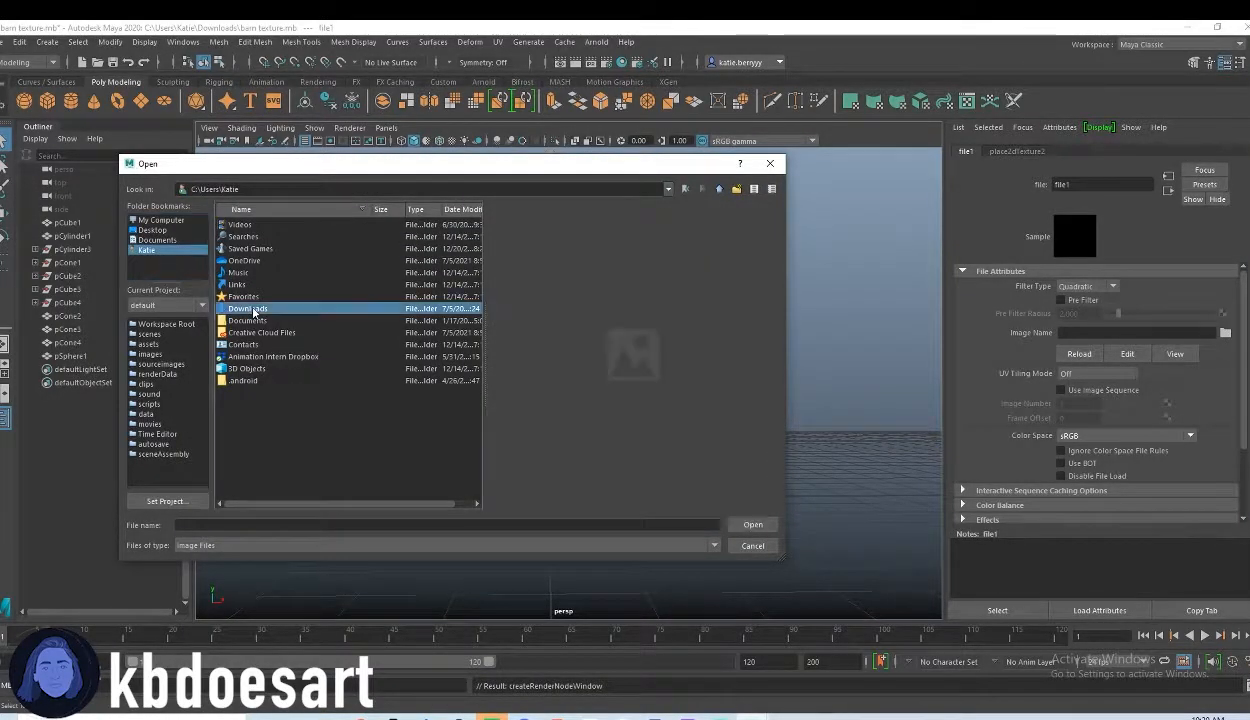
{"action": "double_click", "coordinate": [284, 262]}
{"action": "double_click", "coordinate": [241, 224]}
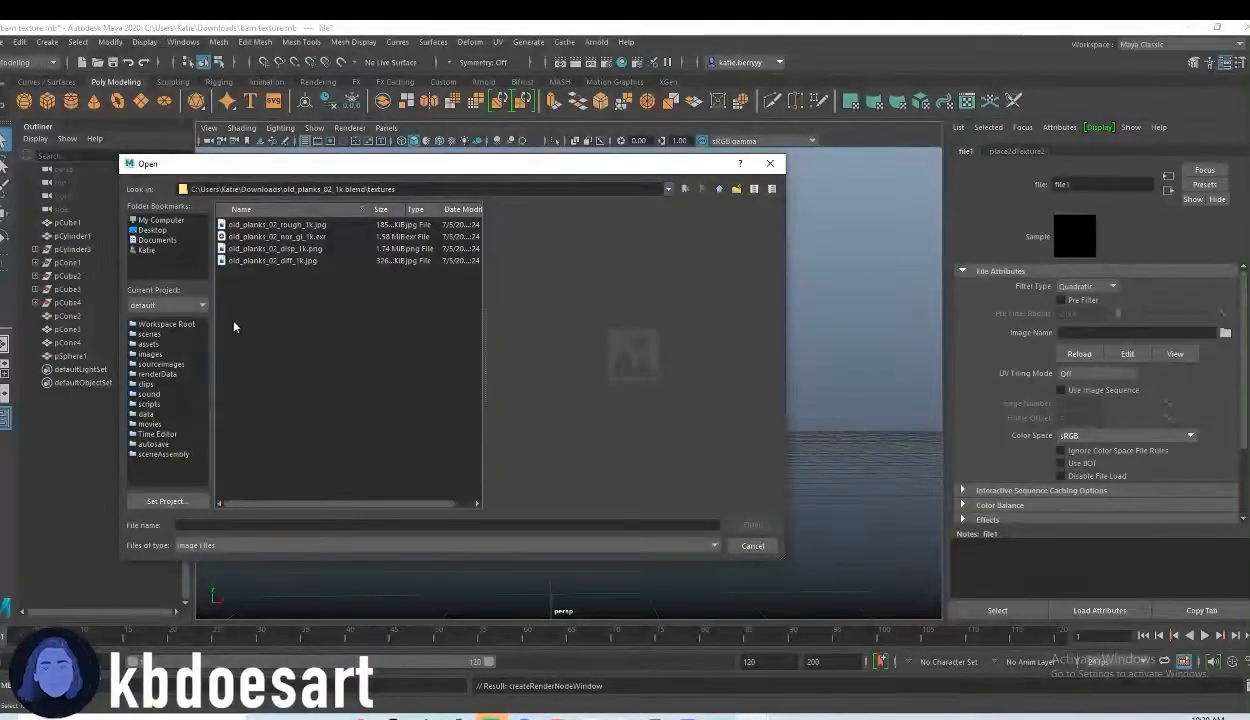
{"action": "double_click", "coordinate": [308, 260]}
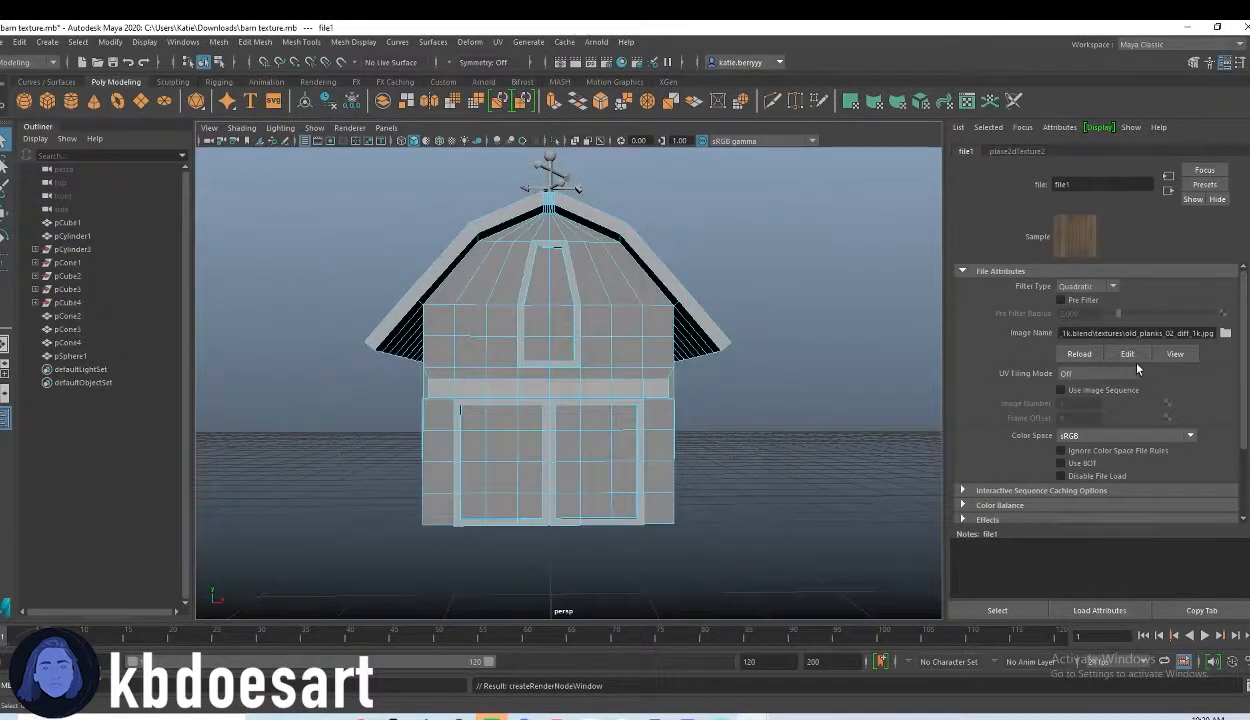
{"action": "left_click", "coordinate": [1110, 435]}
{"action": "left_click", "coordinate": [1095, 455]}
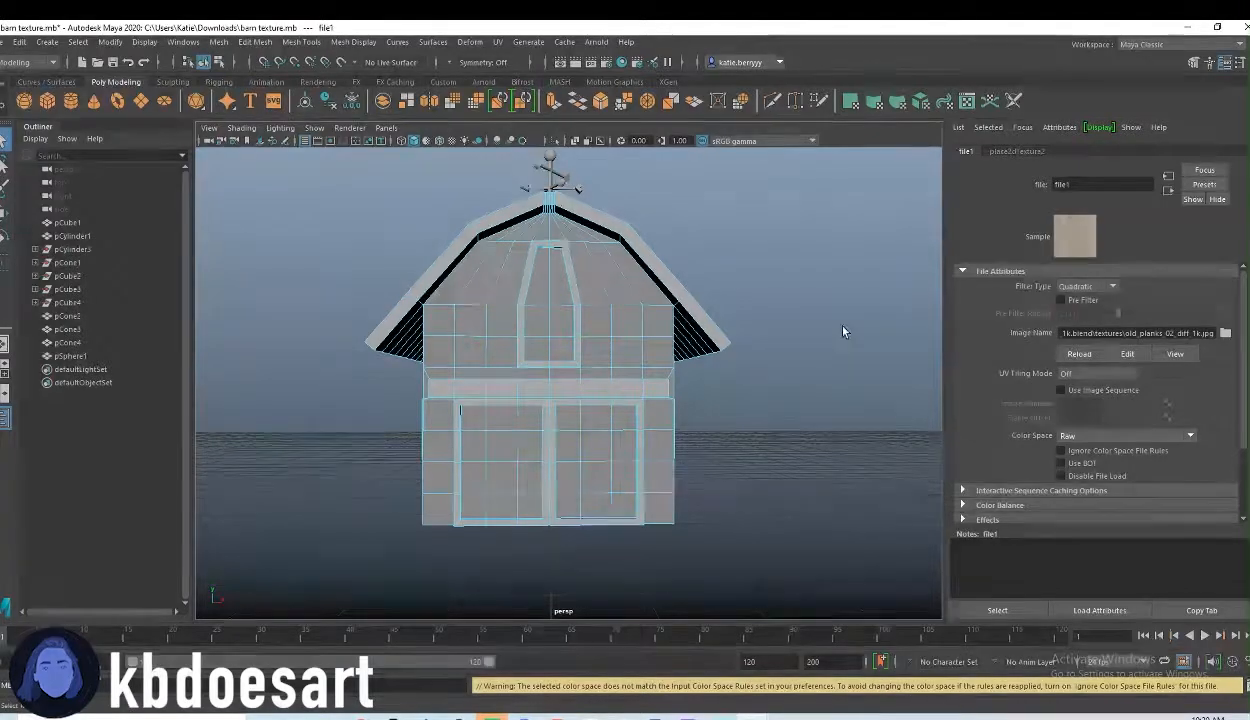
Add an Arnold SkyDome light to the scene.
{"action": "left_click", "coordinate": [483, 81]}
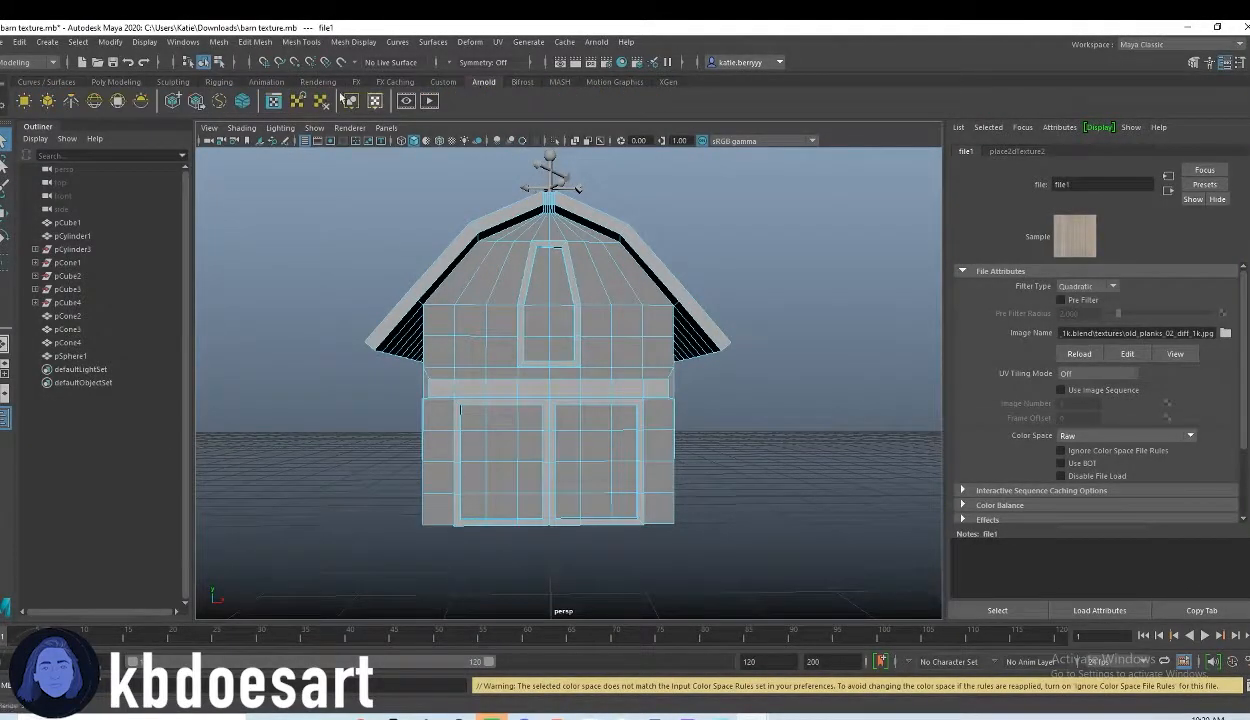
{"action": "left_click", "coordinate": [94, 101]}
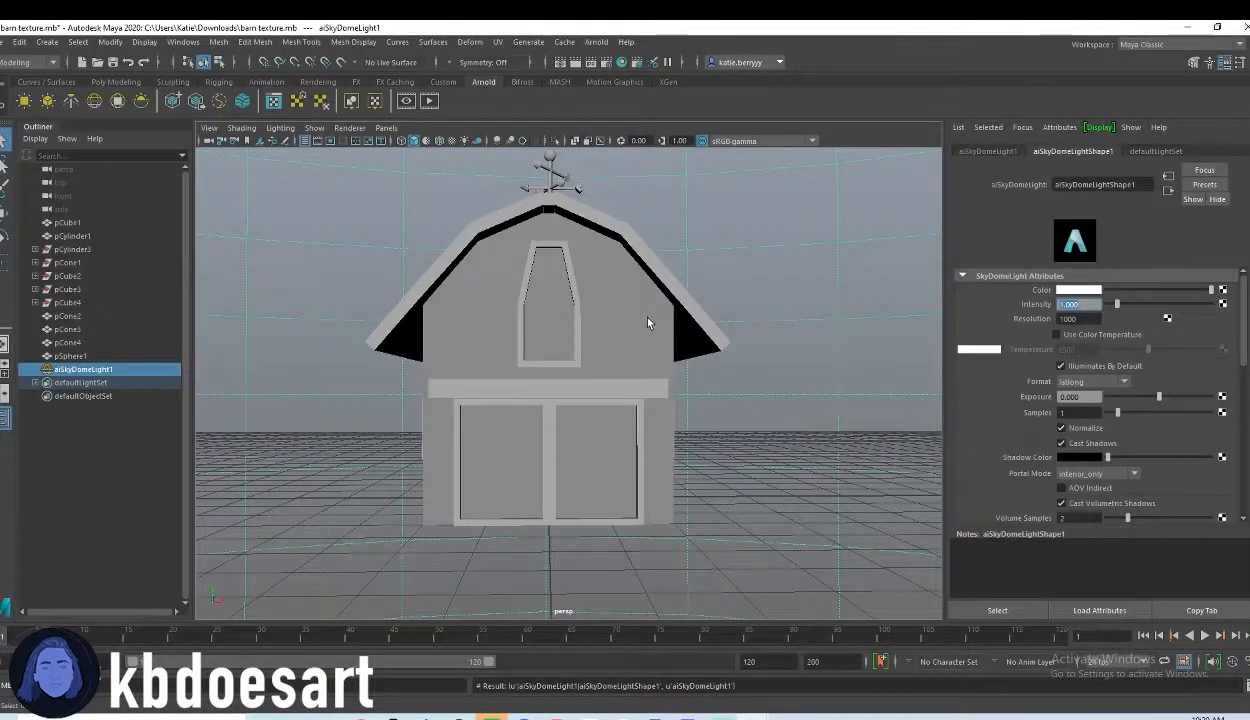
Connect a File texture to the bump mapping of the barn's aiStandardSurface2 material and use it as Tangent Space Normals.
{"action": "left_click", "coordinate": [525, 305]}
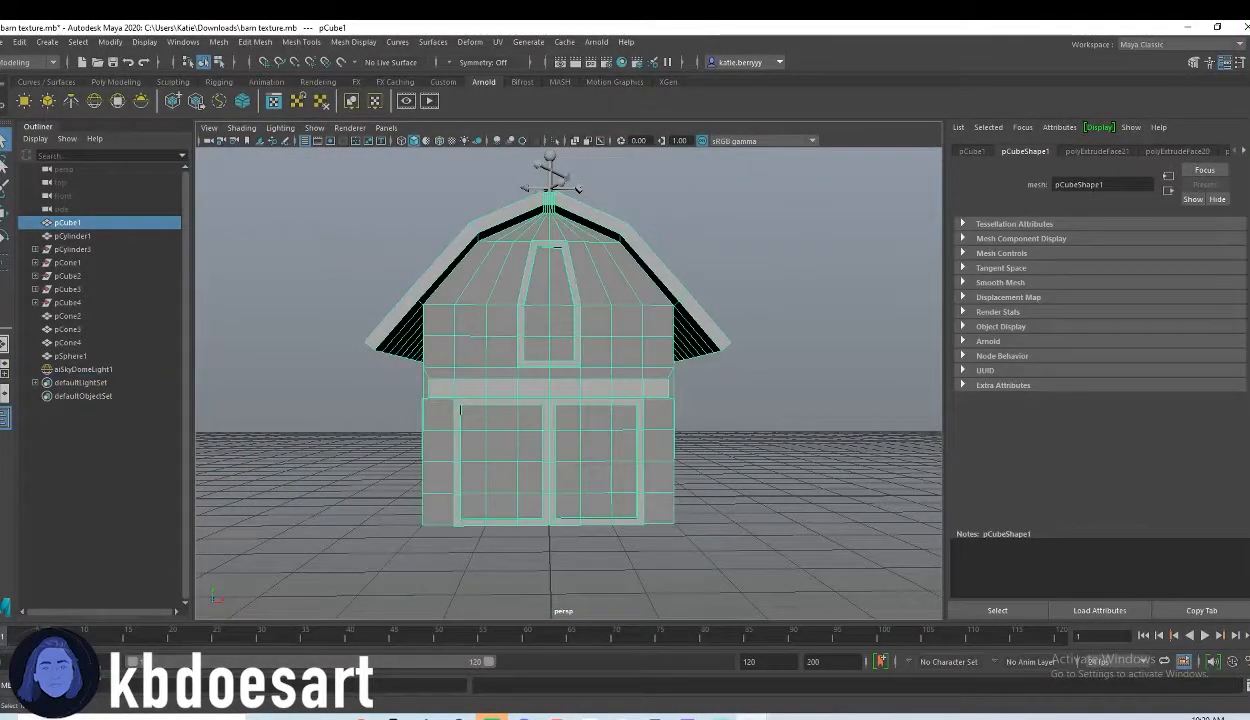
{"action": "left_click", "coordinate": [1244, 151]}
{"action": "left_click", "coordinate": [1244, 151]}
{"action": "left_click", "coordinate": [1244, 151]}
{"action": "left_click", "coordinate": [1244, 151]}
{"action": "left_click", "coordinate": [1244, 151]}
{"action": "left_click", "coordinate": [1210, 151]}
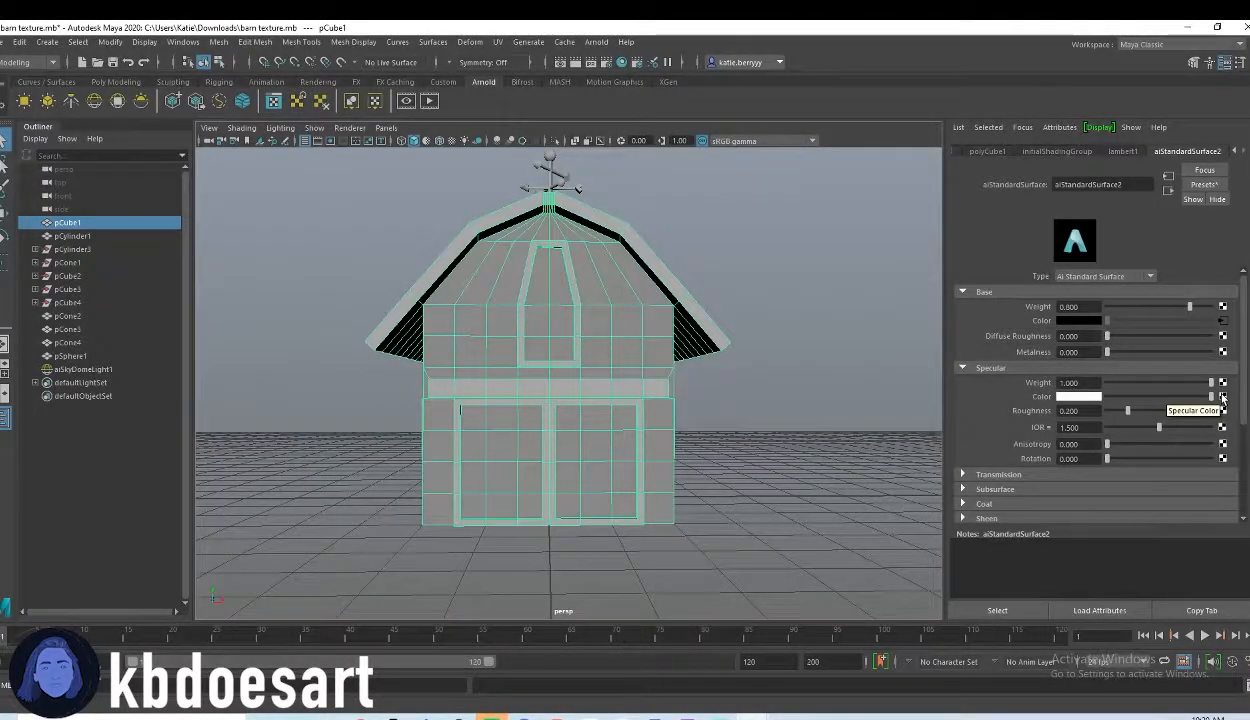
{"action": "scroll", "coordinate": [1200, 390], "scroll_direction": "down", "scroll_amount": 3}
{"action": "left_click", "coordinate": [983, 412]}
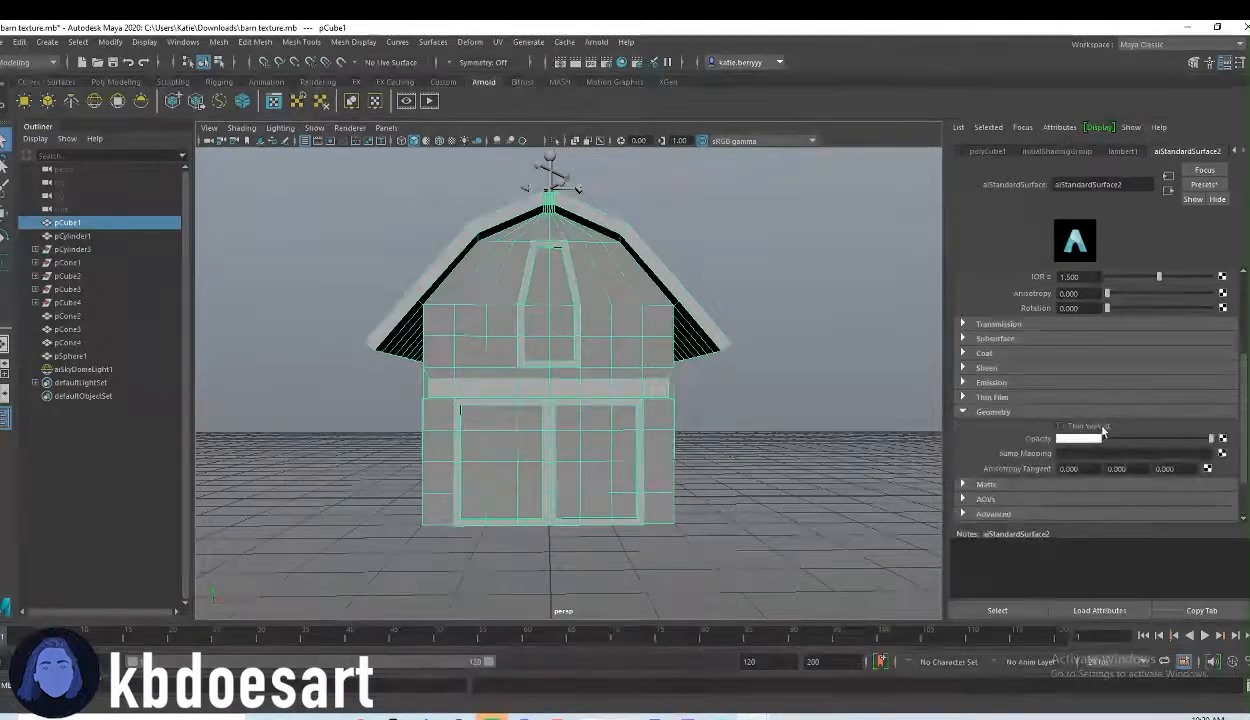
{"action": "left_click", "coordinate": [1222, 453]}
{"action": "left_click", "coordinate": [713, 240]}
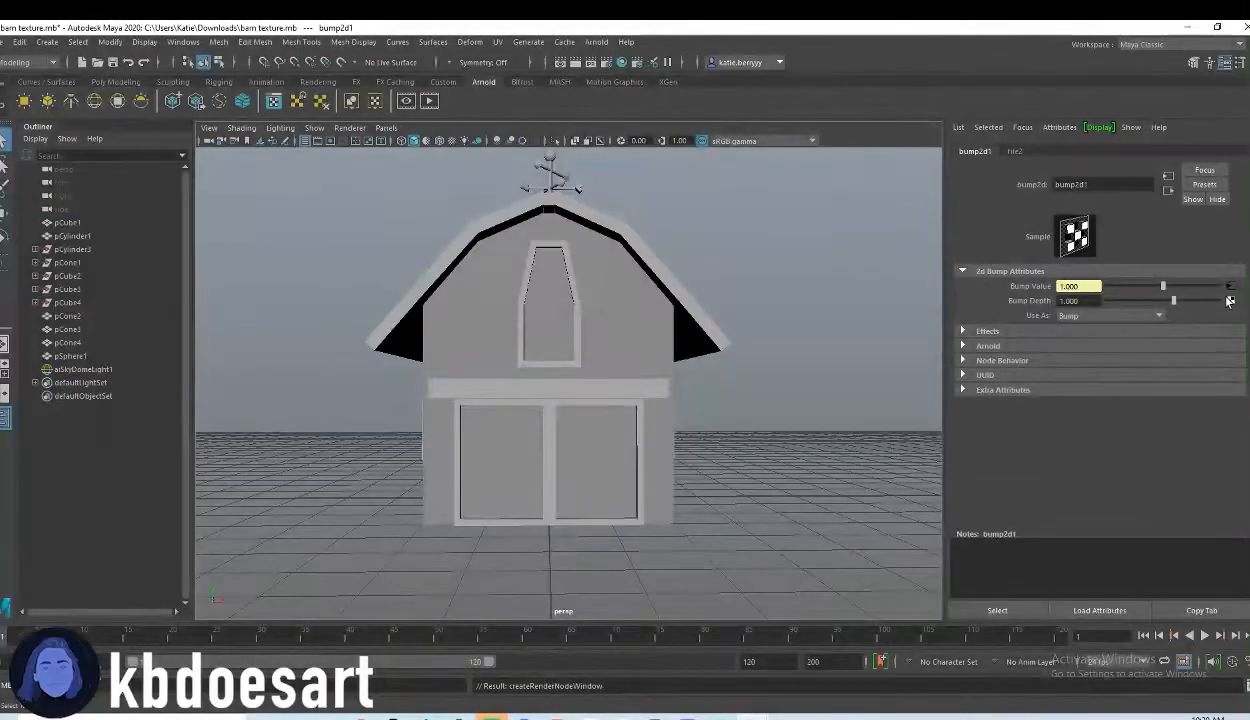
{"action": "left_click", "coordinate": [1110, 315]}
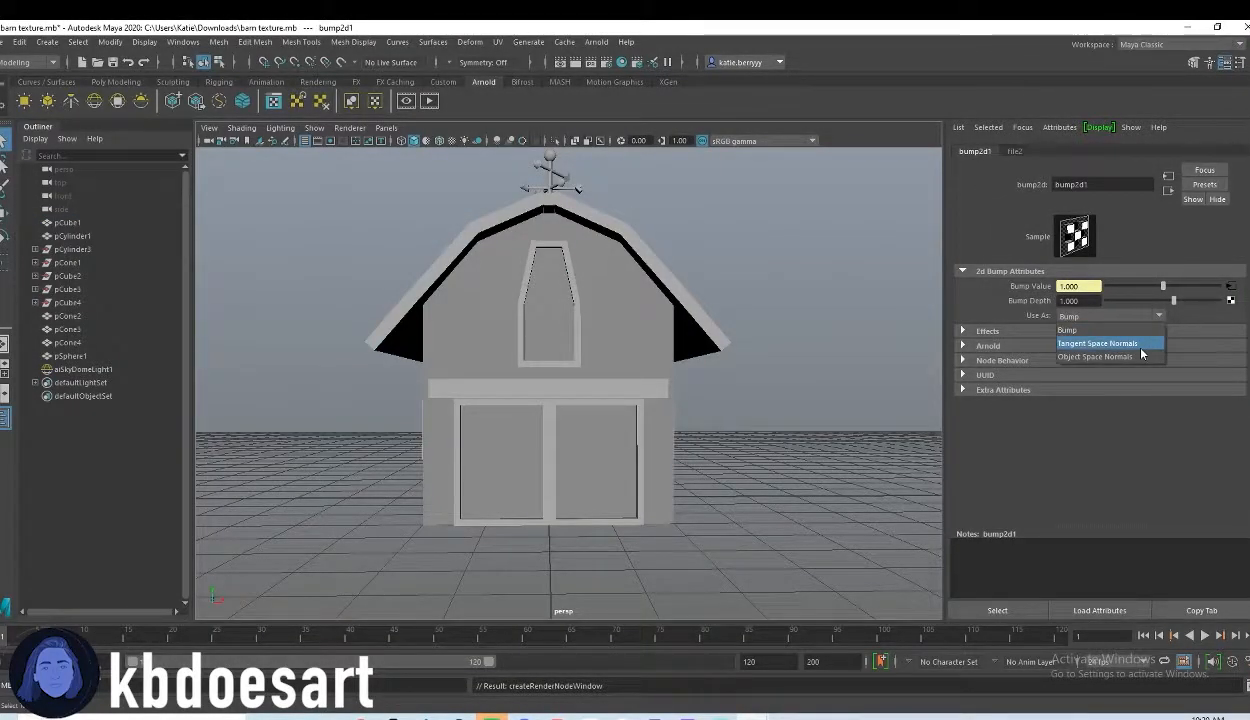
{"action": "left_click", "coordinate": [1141, 347]}
Connect a File texture to the bump node's Bump Depth and load old_planks_02_nor_gl_1k.exr into it.
{"action": "left_click", "coordinate": [1229, 300]}
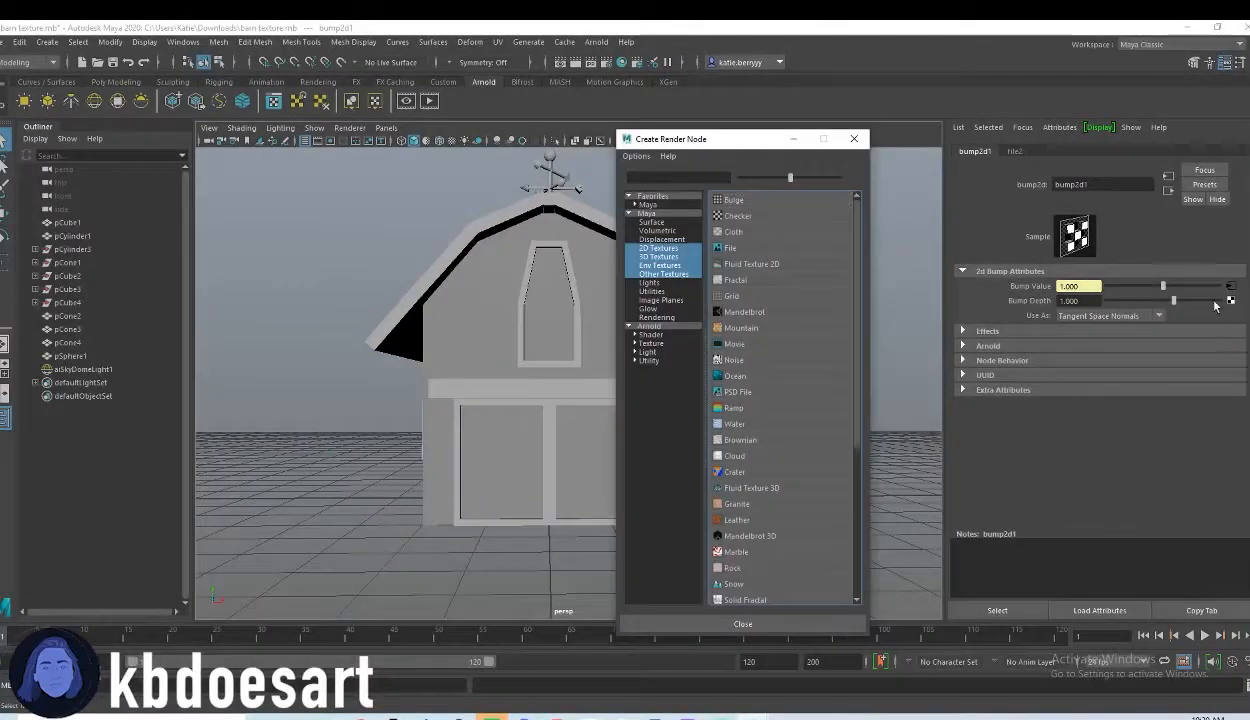
{"action": "left_click", "coordinate": [731, 248]}
{"action": "left_click", "coordinate": [1225, 332]}
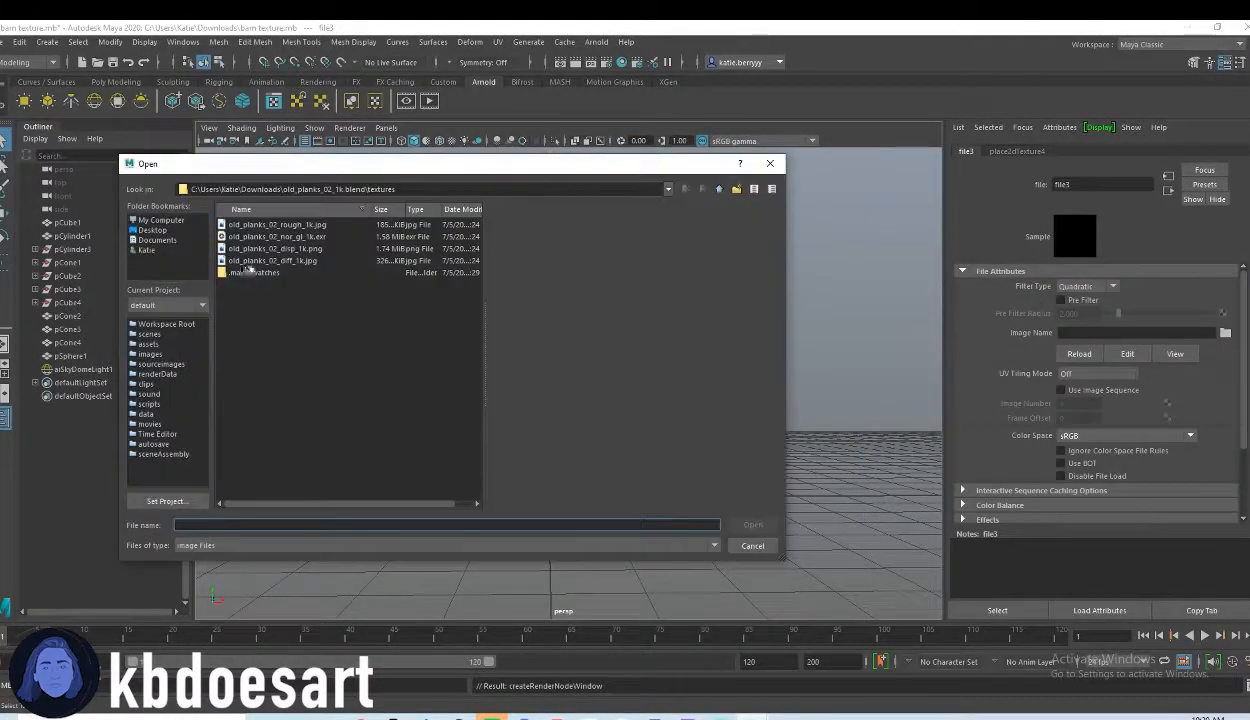
{"action": "left_click", "coordinate": [309, 248]}
{"action": "left_click", "coordinate": [315, 237]}
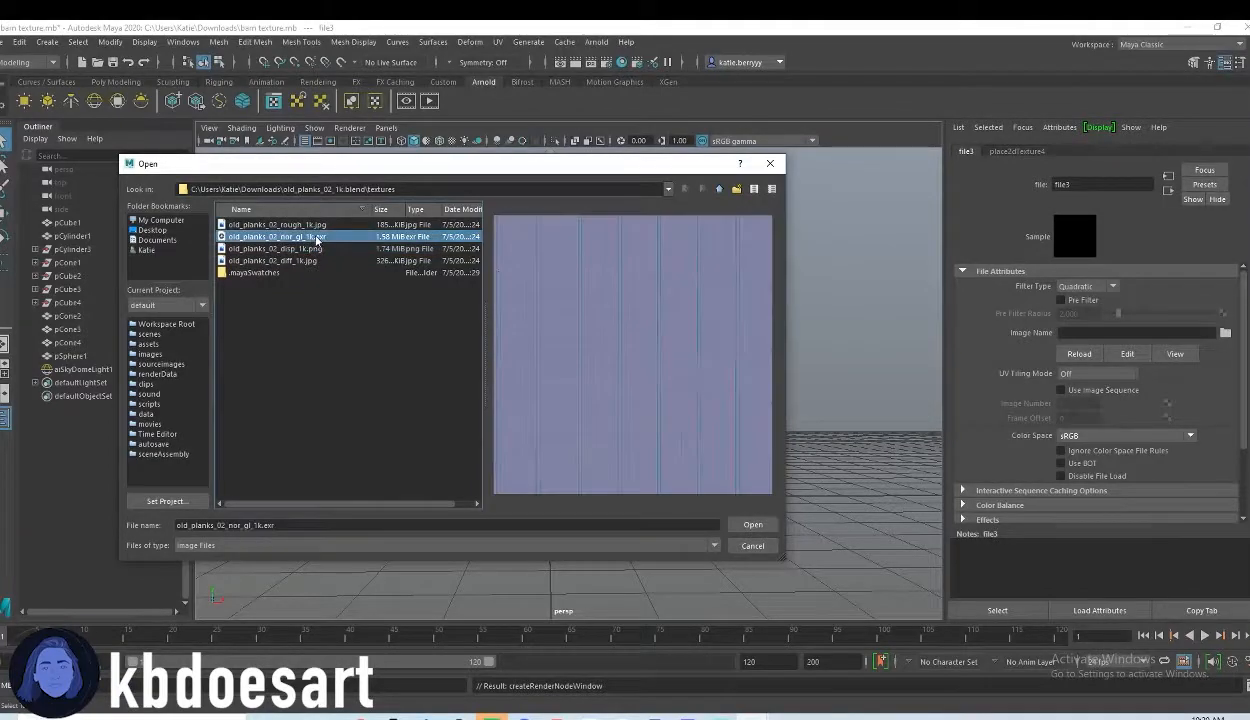
{"action": "double_click", "coordinate": [315, 237]}
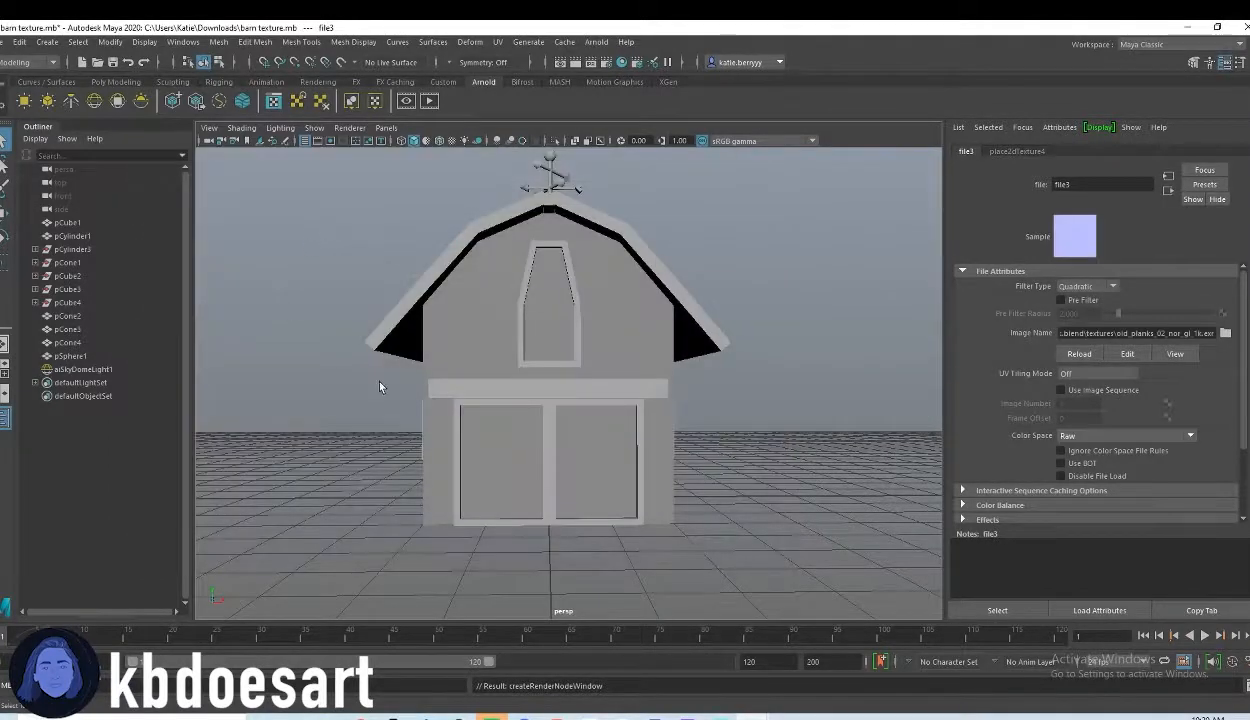
Connect a File texture to the Diffuse Roughness of the barn's aiStandardSurface2 material and load old_planks_02_rough_1k.jpg into it.
{"action": "left_click", "coordinate": [600, 326]}
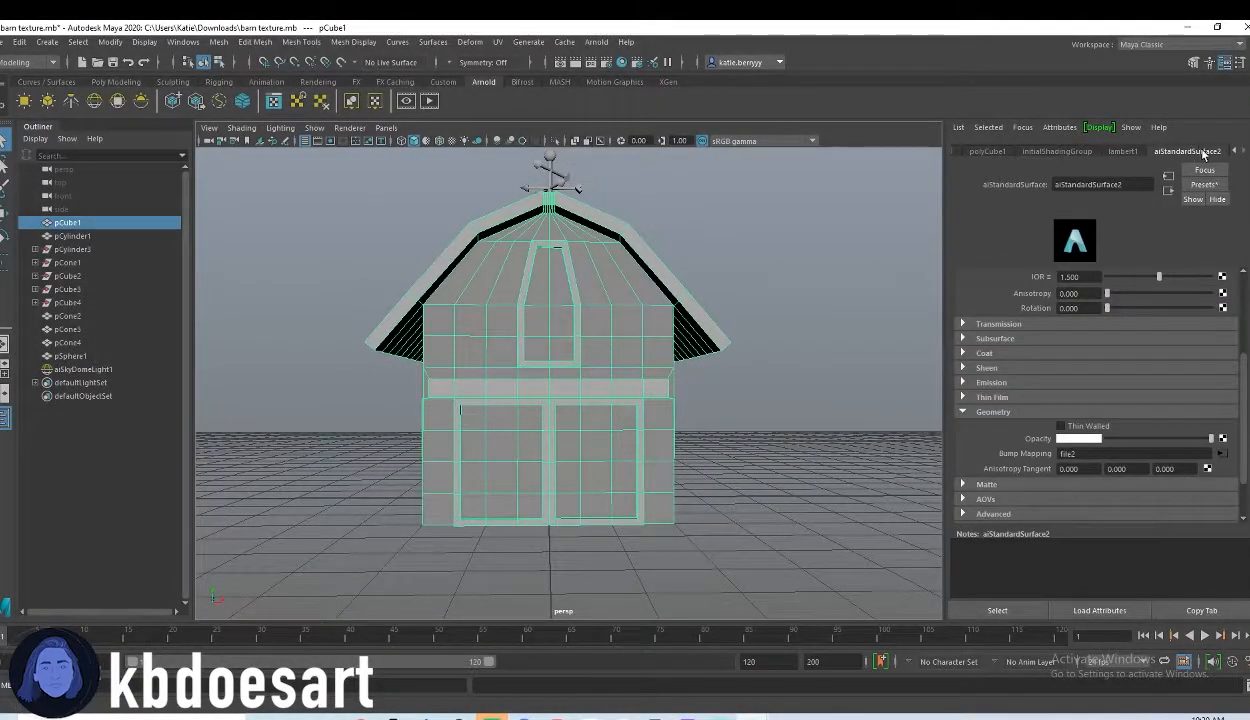
{"action": "scroll", "coordinate": [1162, 400], "scroll_direction": "up", "scroll_amount": 3}
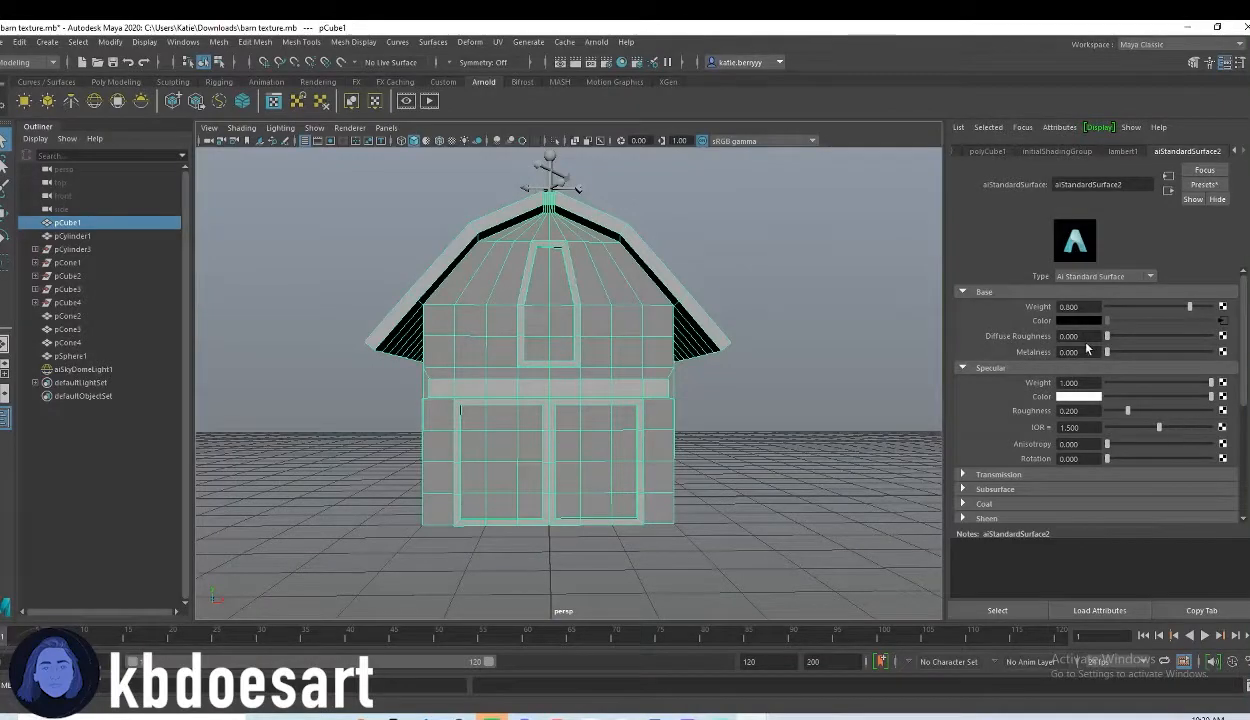
{"action": "left_click", "coordinate": [1223, 336]}
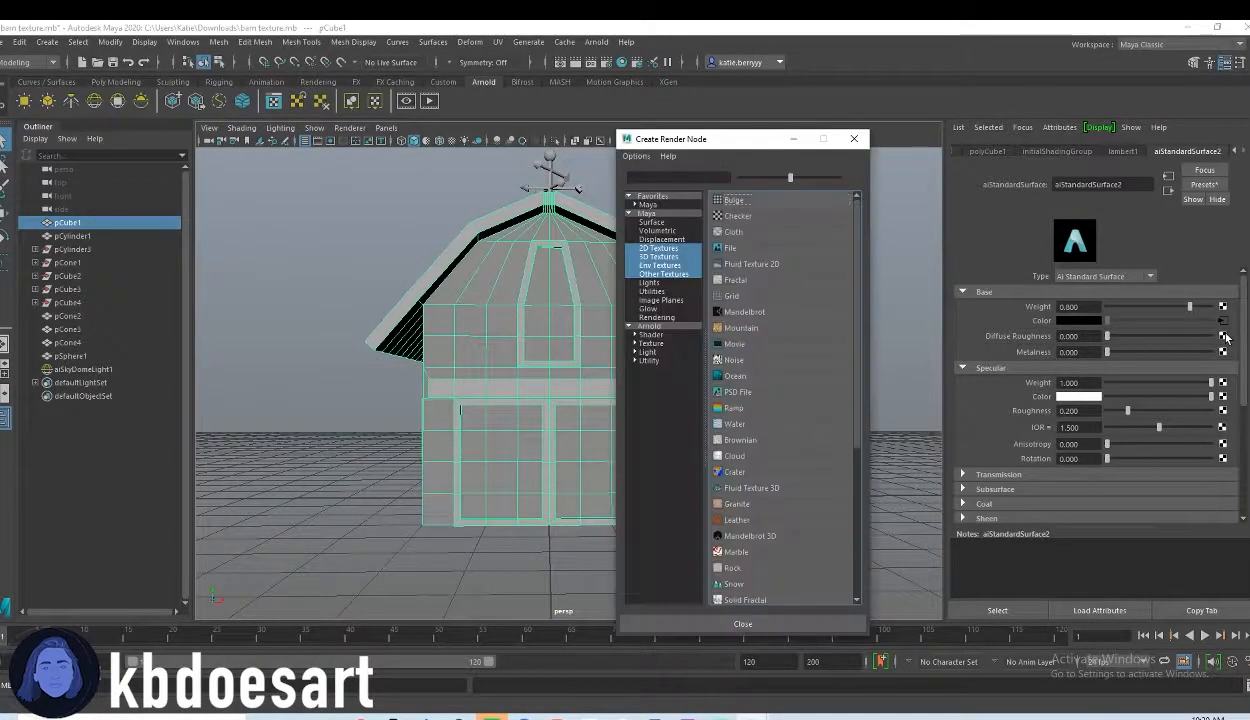
{"action": "left_click", "coordinate": [727, 255]}
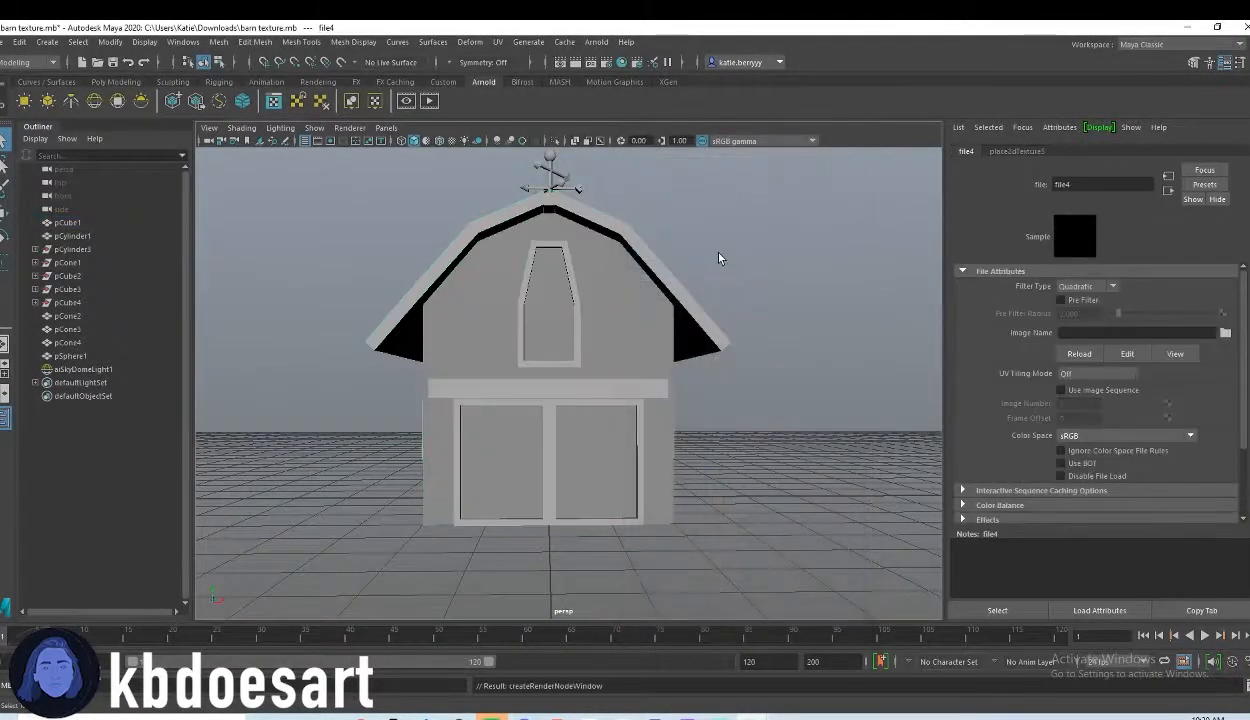
{"action": "left_click", "coordinate": [1225, 332]}
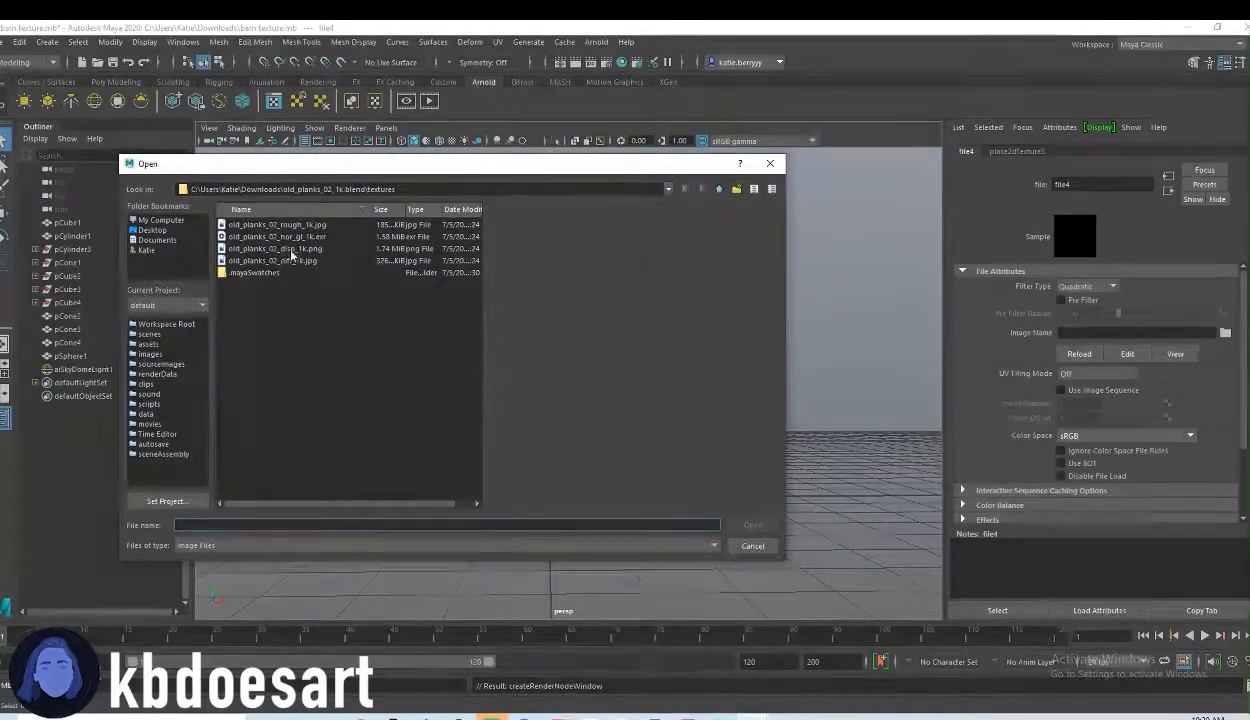
{"action": "double_click", "coordinate": [277, 224]}
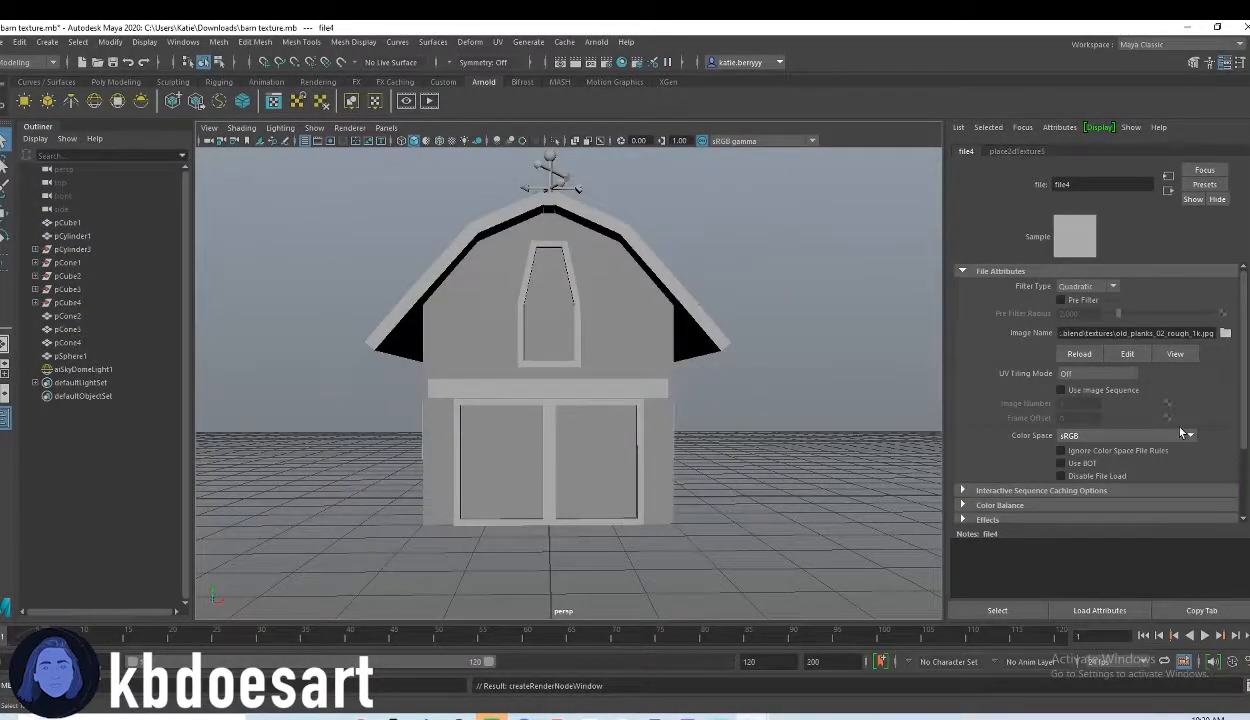
Connect a File texture to the barn material's Specular Color and load old_planks_02_disp_1k.png into it.
{"action": "left_click", "coordinate": [570, 275]}
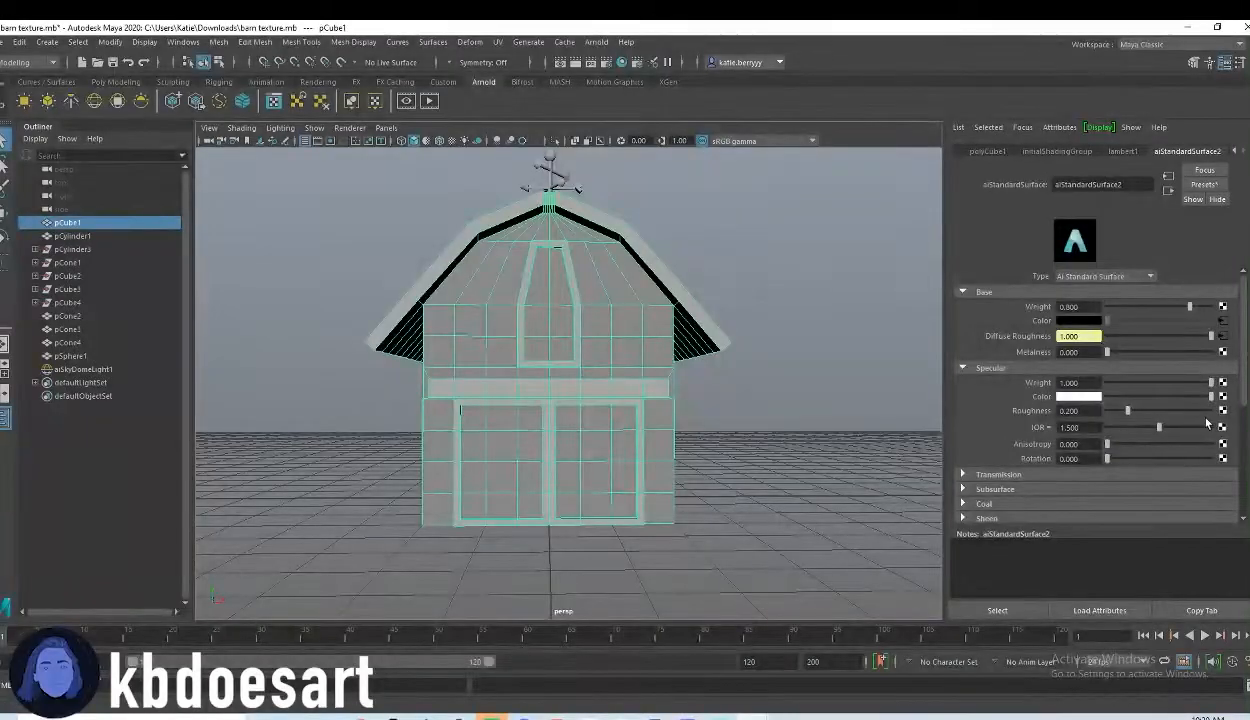
{"action": "left_click", "coordinate": [1223, 396]}
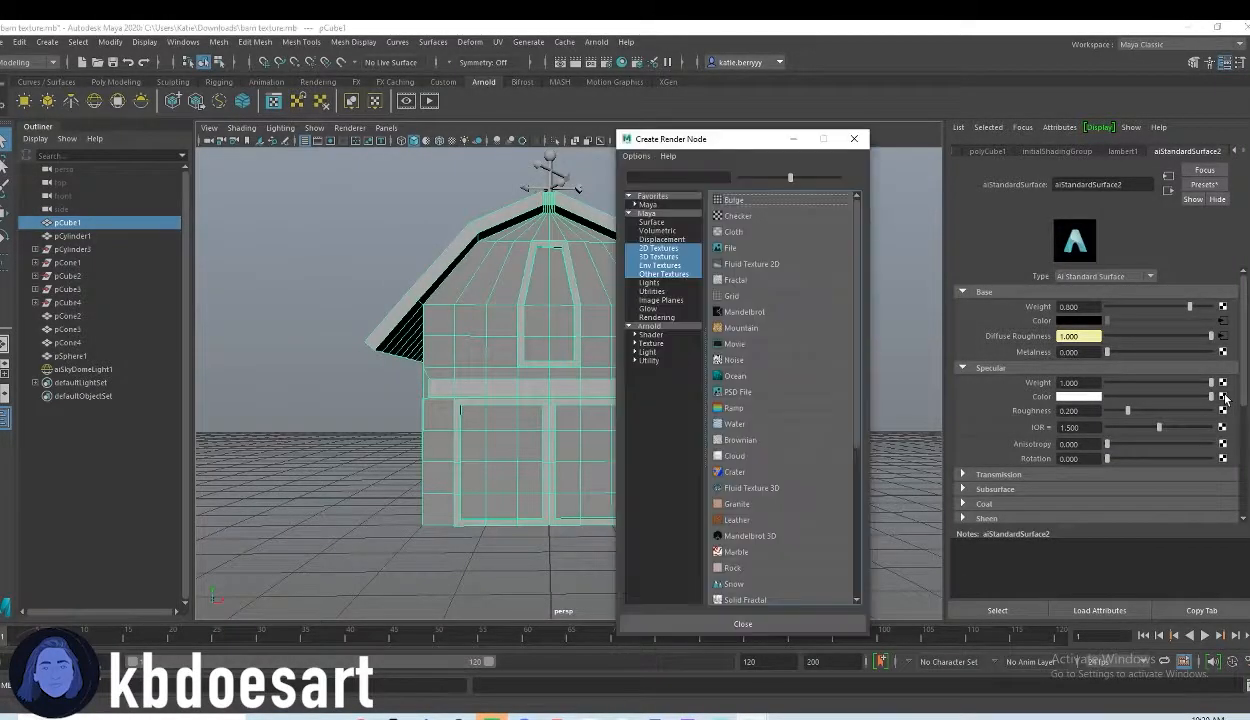
{"action": "left_click", "coordinate": [728, 248]}
{"action": "left_click", "coordinate": [1225, 332]}
{"action": "left_click", "coordinate": [300, 261]}
{"action": "left_click", "coordinate": [310, 249]}
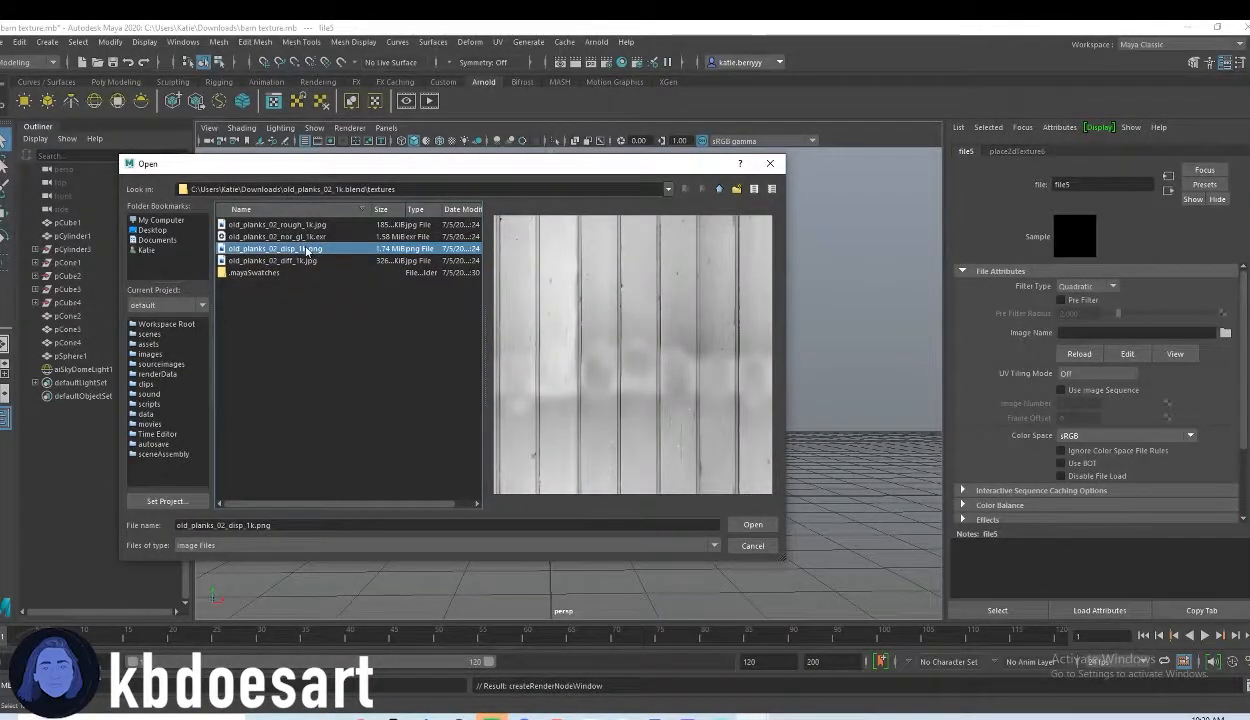
{"action": "double_click", "coordinate": [306, 249]}
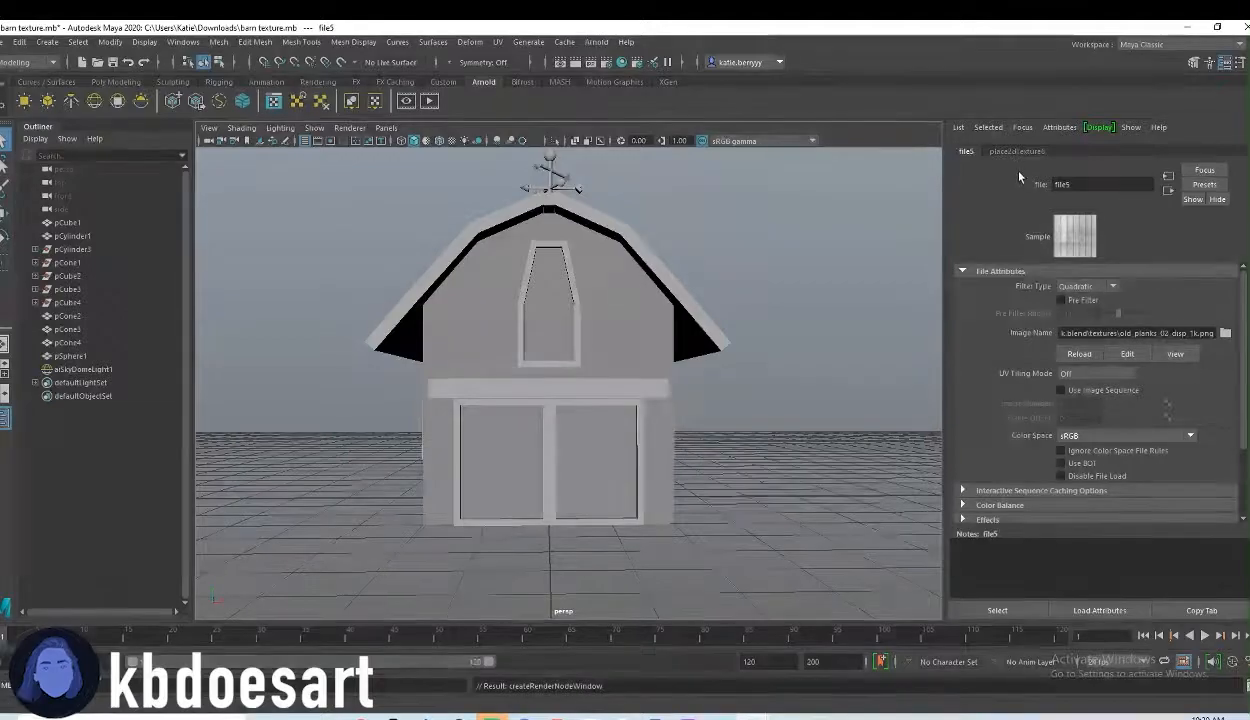
Select the barn, light the viewport with all scene lights and start an Arnold render.
{"action": "left_click", "coordinate": [638, 325]}
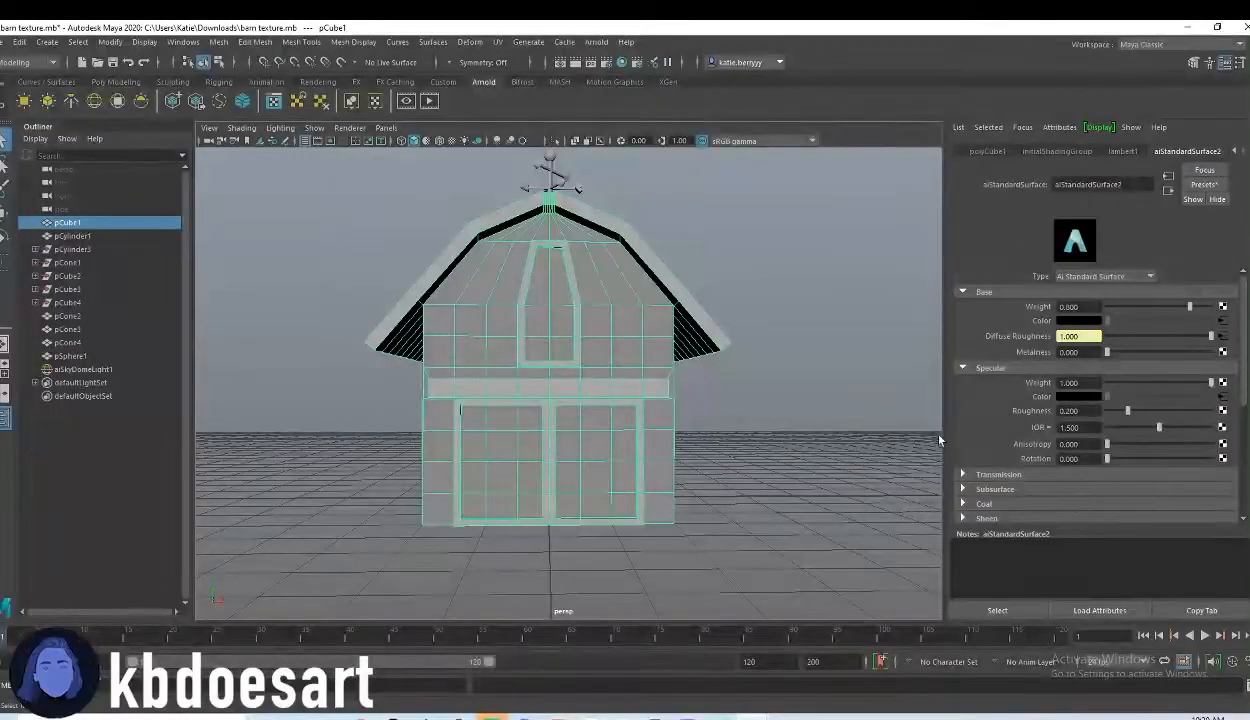
{"action": "key", "text": "7"}
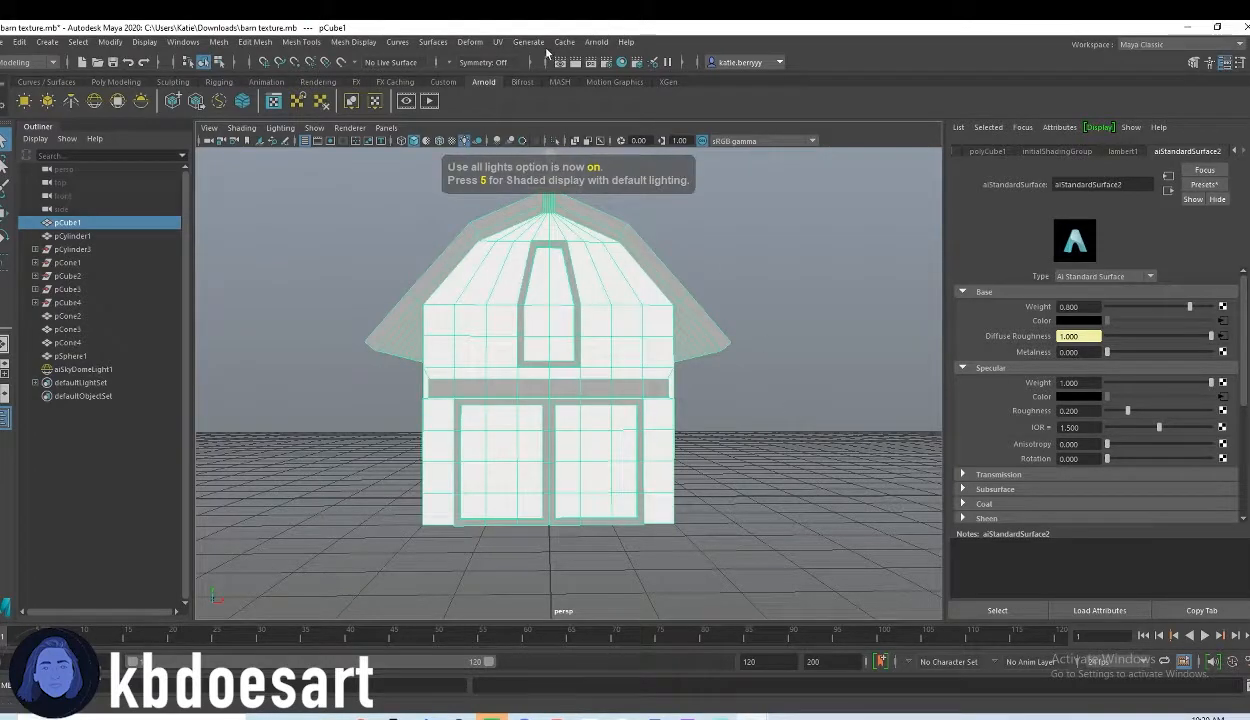
{"action": "left_click", "coordinate": [596, 42]}
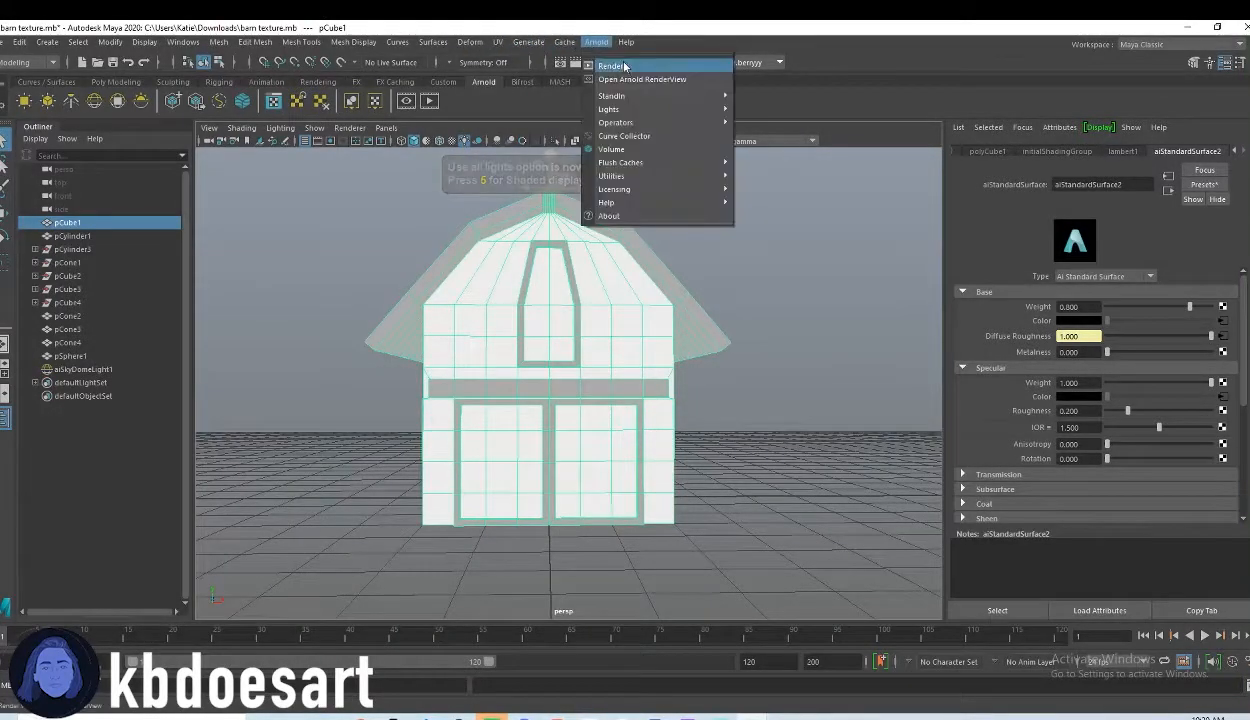
{"action": "left_click", "coordinate": [626, 67]}
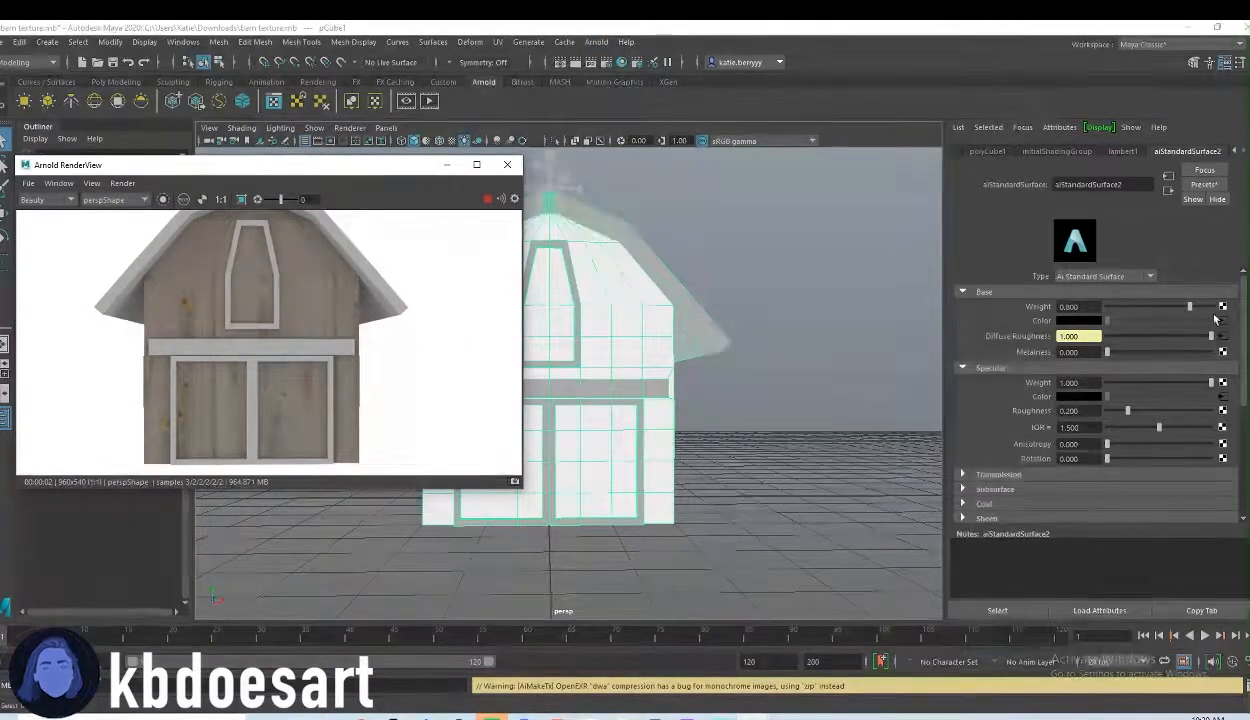
Give the barn material a saturated red coat color and a coat weight of about 0.883.
{"action": "scroll", "coordinate": [984, 470], "scroll_direction": "down", "scroll_amount": 2}
{"action": "left_click", "coordinate": [984, 465]}
{"action": "scroll", "coordinate": [1062, 490], "scroll_direction": "down", "scroll_amount": 2}
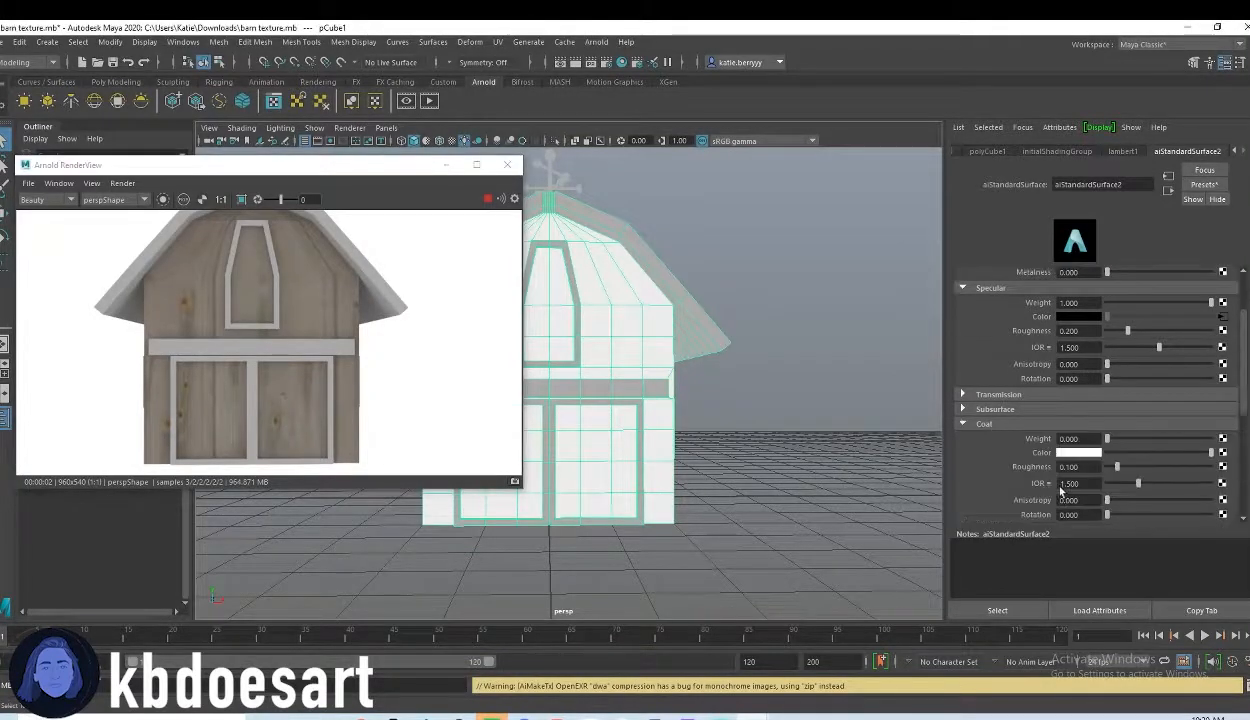
{"action": "left_click", "coordinate": [1093, 454]}
{"action": "left_click_drag", "start_coordinate": [1106, 504], "coordinate": [1128, 510]}
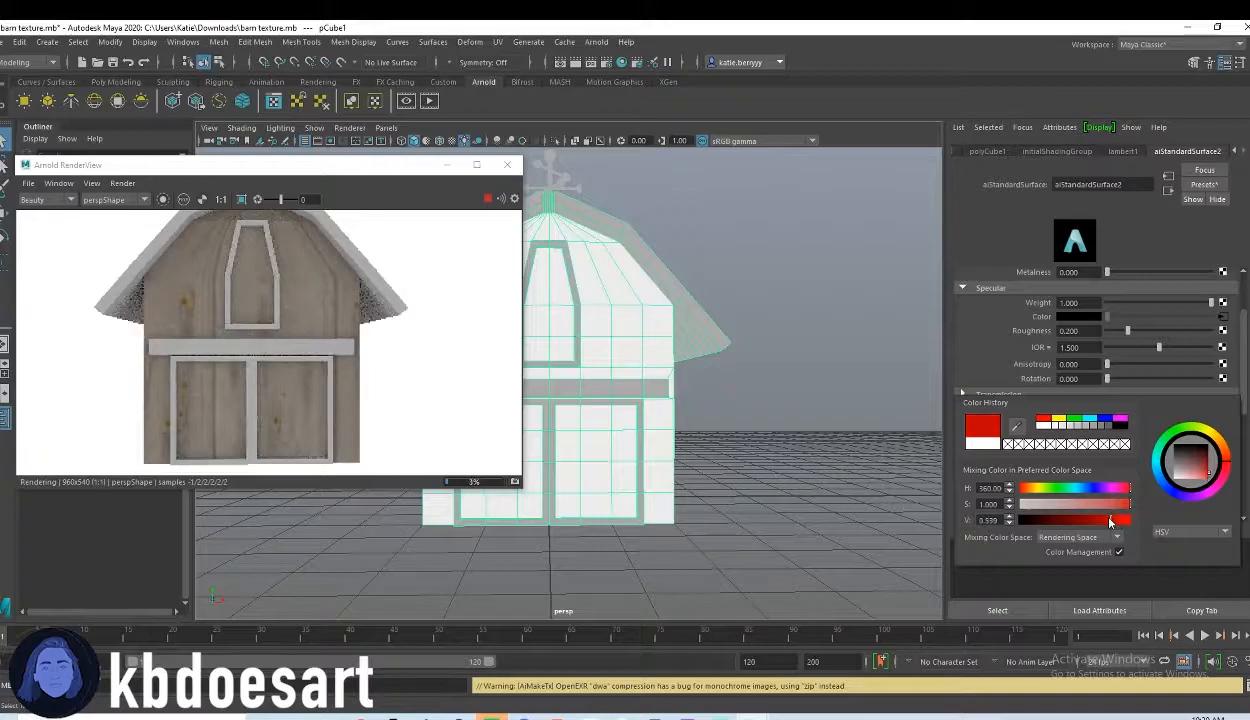
{"action": "left_click_drag", "start_coordinate": [1122, 438], "coordinate": [1190, 432]}
Set the barn material's coat roughness to 1.000 and its coat weight to about 0.909.
{"action": "scroll", "coordinate": [1033, 372], "scroll_direction": "up", "scroll_amount": 2}
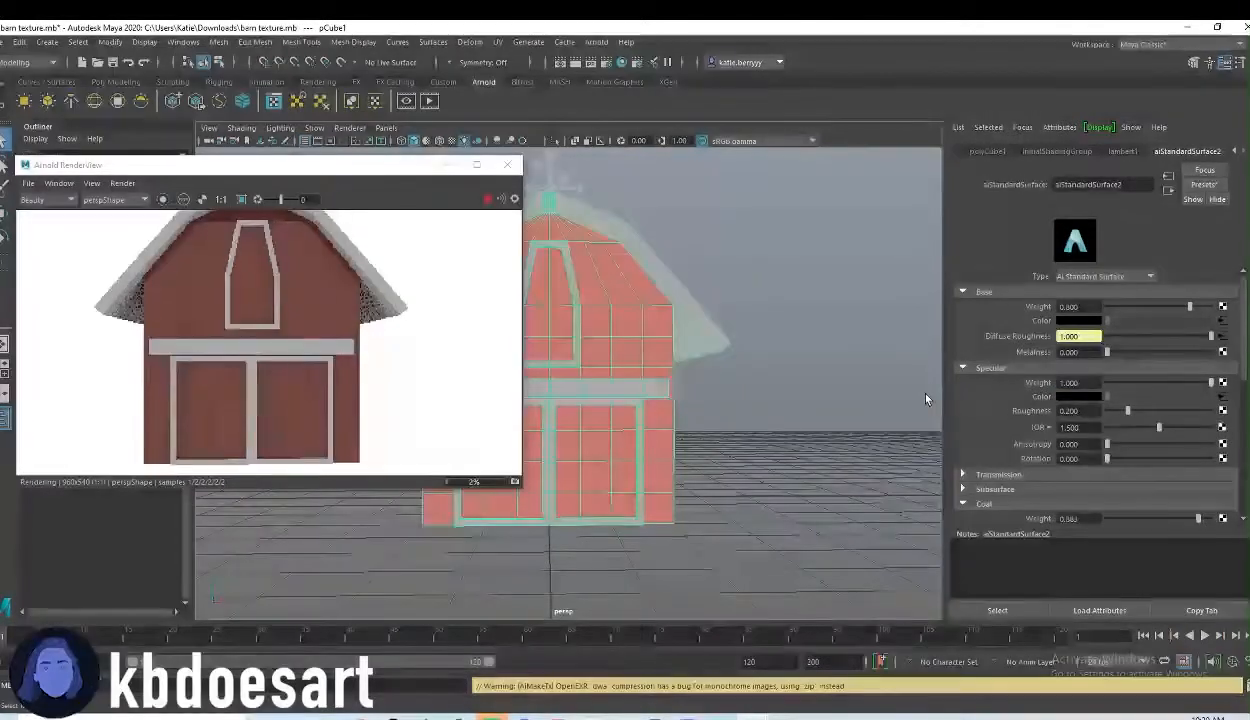
{"action": "scroll", "coordinate": [1100, 430], "scroll_direction": "down", "scroll_amount": 3}
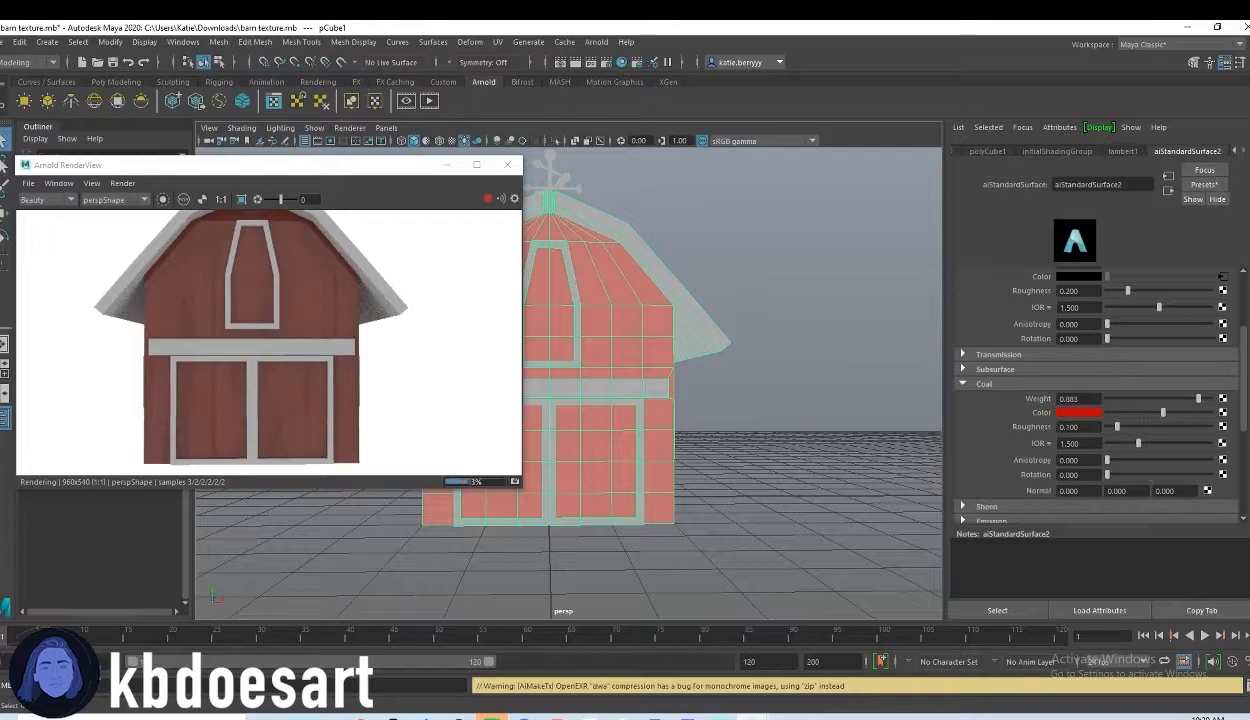
{"action": "left_click_drag", "start_coordinate": [1117, 426], "coordinate": [1211, 426]}
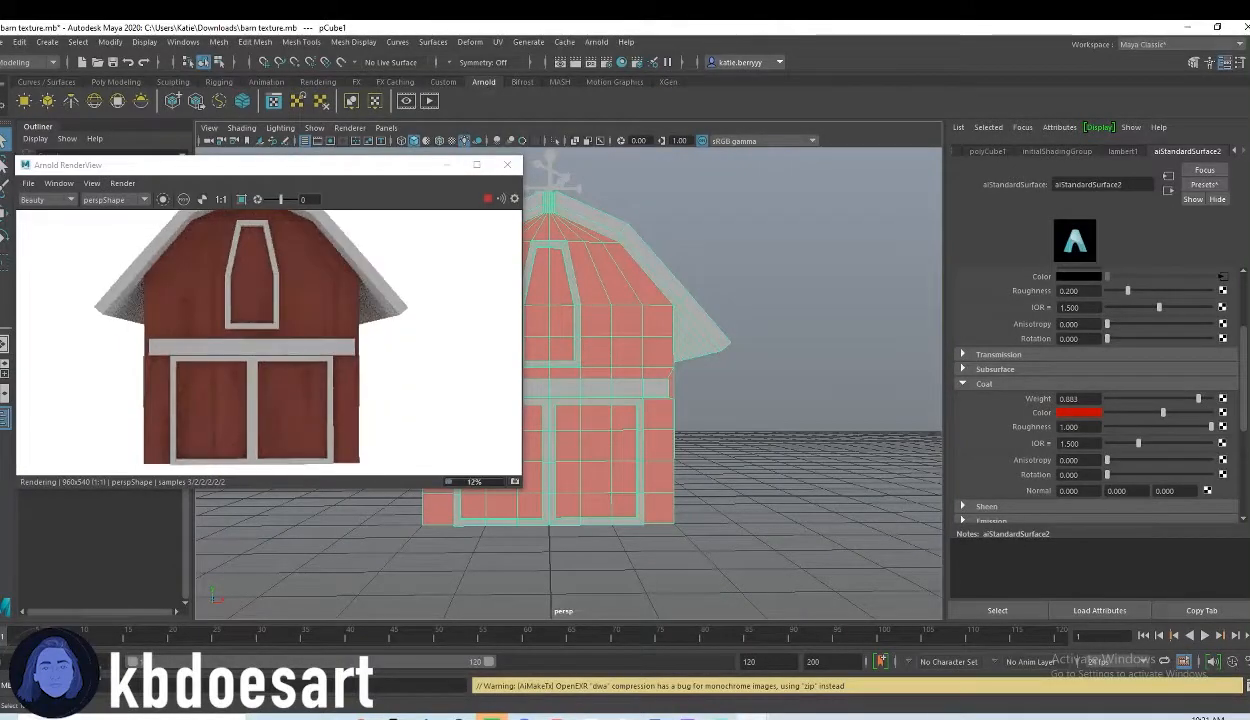
{"action": "mouse_move", "coordinate": [1198, 398]}
{"action": "left_mouse_down"}
{"action": "mouse_move", "coordinate": [1140, 410]}
{"action": "mouse_move", "coordinate": [1201, 425]}
{"action": "left_mouse_up"}
Switch the barn to face selection and select the pane faces of the windows along one side wall.
{"action": "left_click_drag", "start_coordinate": [818, 390], "coordinate": [680, 372], "text": "alt"}
{"action": "left_click_drag", "start_coordinate": [850, 375], "coordinate": [716, 388], "text": "alt"}
{"action": "middle_click_drag", "start_coordinate": [643, 337], "coordinate": [718, 351], "text": "alt"}
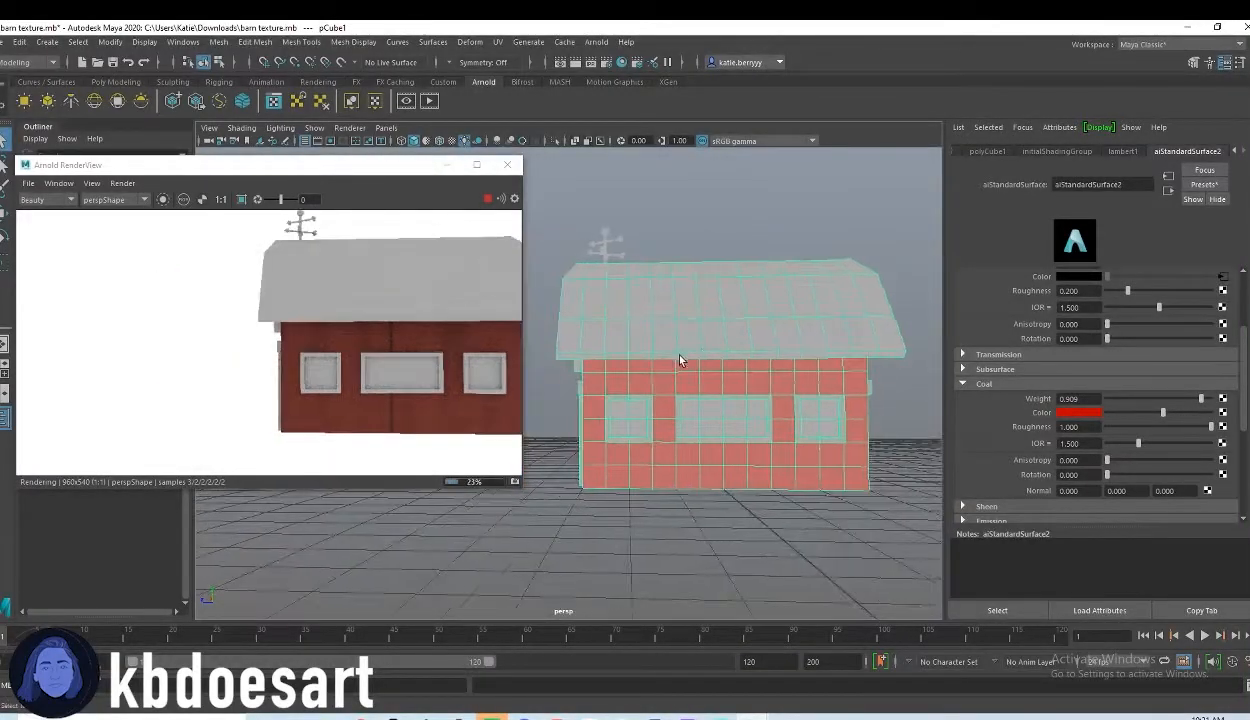
{"action": "right_click_drag", "start_coordinate": [689, 357], "coordinate": [764, 388], "text": "alt"}
{"action": "middle_click_drag", "start_coordinate": [764, 388], "coordinate": [687, 366], "text": "alt"}
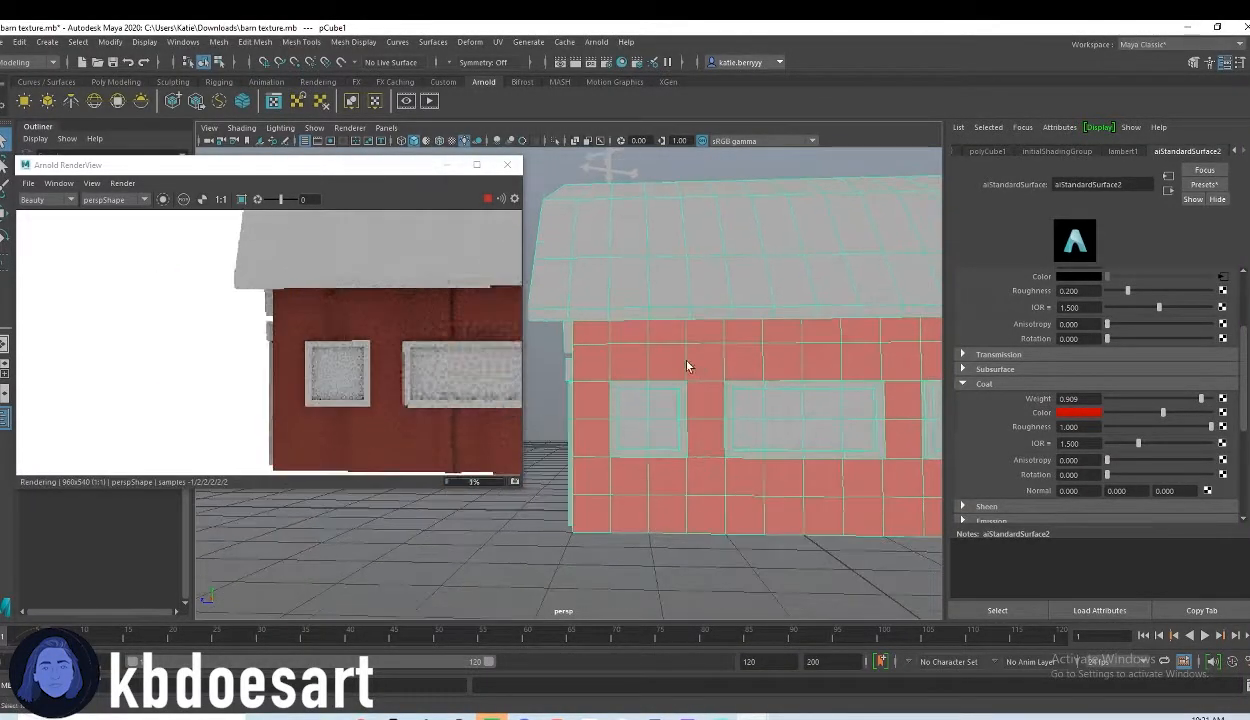
{"action": "right_click_drag", "start_coordinate": [660, 390], "coordinate": [661, 420]}
{"action": "left_click", "coordinate": [662, 432]}
{"action": "left_click_drag", "start_coordinate": [662, 432], "coordinate": [643, 431]}
{"action": "key", "text": "ctrl+s"}
{"action": "left_click", "coordinate": [594, 386]}
{"action": "middle_click_drag", "start_coordinate": [733, 422], "coordinate": [728, 421], "text": "alt"}
{"action": "mouse_move", "coordinate": [728, 421]}
{"action": "left_mouse_down", "text": "shift"}
{"action": "mouse_move", "coordinate": [709, 377]}
{"action": "mouse_move", "coordinate": [728, 413]}
{"action": "mouse_move", "coordinate": [739, 408]}
{"action": "left_mouse_up", "text": "shift"}
{"action": "middle_click_drag", "start_coordinate": [802, 426], "coordinate": [725, 418], "text": "alt"}
{"action": "mouse_move", "coordinate": [725, 418]}
{"action": "left_mouse_down", "text": "shift"}
{"action": "mouse_move", "coordinate": [700, 391]}
{"action": "mouse_move", "coordinate": [733, 410]}
{"action": "left_mouse_up", "text": "shift"}
Add the window pane faces on the barn's opposite side wall to the selection.
{"action": "left_click_drag", "start_coordinate": [772, 373], "coordinate": [608, 378], "text": "alt"}
{"action": "left_click_drag", "start_coordinate": [680, 362], "coordinate": [651, 368], "text": "alt"}
{"action": "middle_click_drag", "start_coordinate": [840, 383], "coordinate": [722, 396], "text": "alt"}
{"action": "mouse_move", "coordinate": [722, 394]}
{"action": "left_mouse_down", "text": "shift"}
{"action": "mouse_move", "coordinate": [642, 357]}
{"action": "mouse_move", "coordinate": [714, 397]}
{"action": "left_mouse_up", "text": "shift"}
{"action": "middle_click_drag", "start_coordinate": [862, 393], "coordinate": [714, 402], "text": "alt"}
{"action": "mouse_move", "coordinate": [712, 402]}
{"action": "left_mouse_down", "text": "shift"}
{"action": "mouse_move", "coordinate": [672, 393]}
{"action": "mouse_move", "coordinate": [702, 384]}
{"action": "left_mouse_up", "text": "shift"}
{"action": "right_click_drag", "start_coordinate": [736, 378], "coordinate": [612, 386], "text": "alt"}
{"action": "middle_click_drag", "start_coordinate": [669, 390], "coordinate": [835, 388], "text": "alt"}
{"action": "left_click_drag", "start_coordinate": [835, 388], "coordinate": [709, 417], "text": "alt"}
Assign a new aiStandardSurface material to the selected window panes.
{"action": "right_click_drag", "start_coordinate": [709, 417], "coordinate": [697, 678]}
{"action": "left_click", "coordinate": [446, 370]}
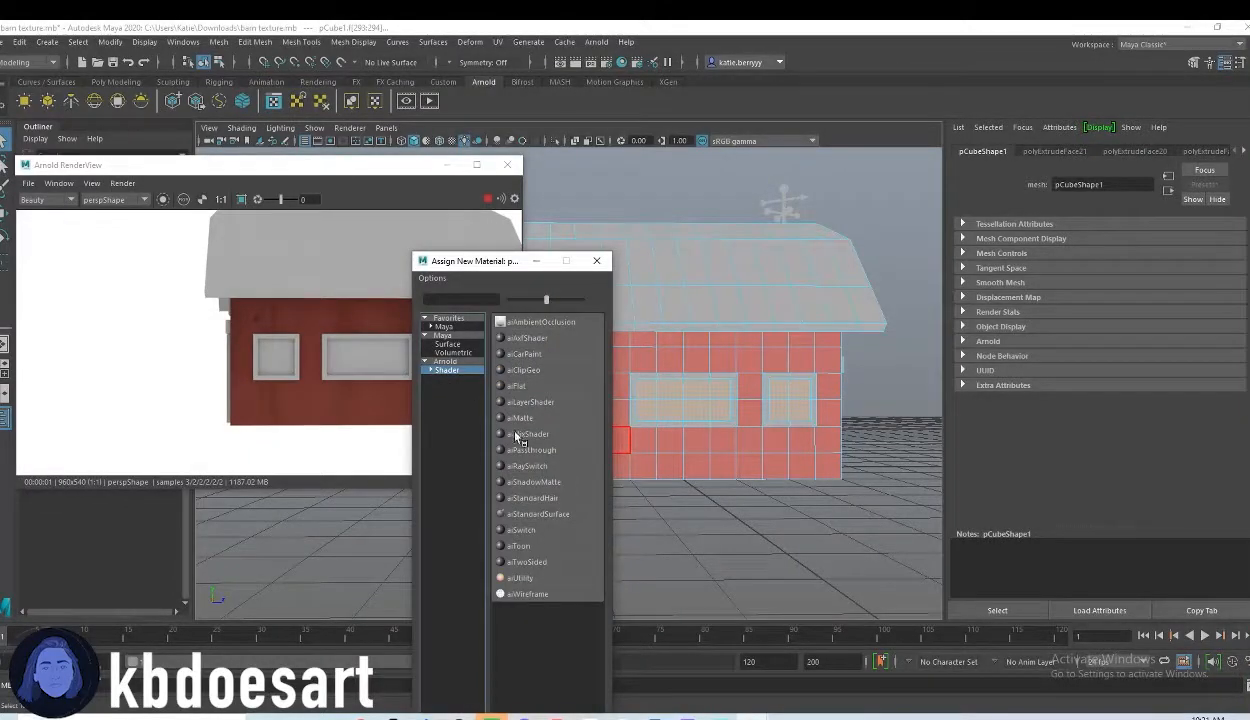
{"action": "left_click", "coordinate": [556, 515]}
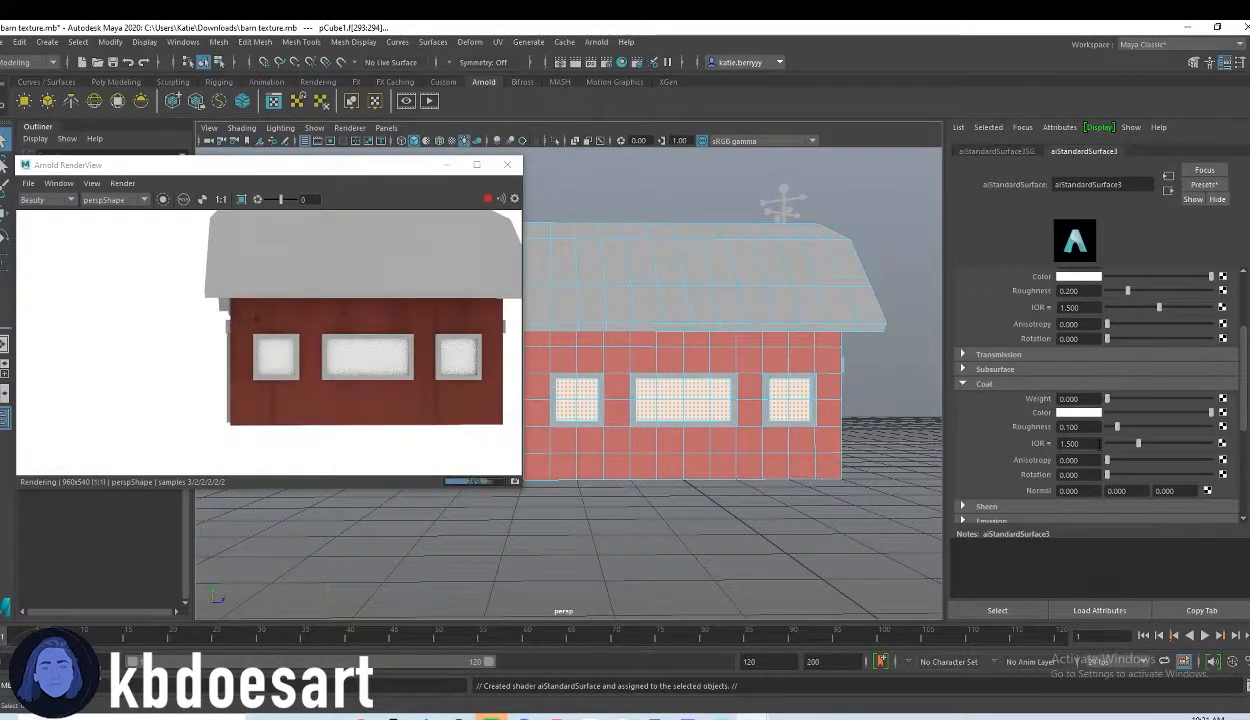
Make the window material see-through by setting its transmission weight to 1.000.
{"action": "left_click", "coordinate": [964, 384]}
{"action": "scroll", "coordinate": [1112, 431], "scroll_direction": "up", "scroll_amount": 2}
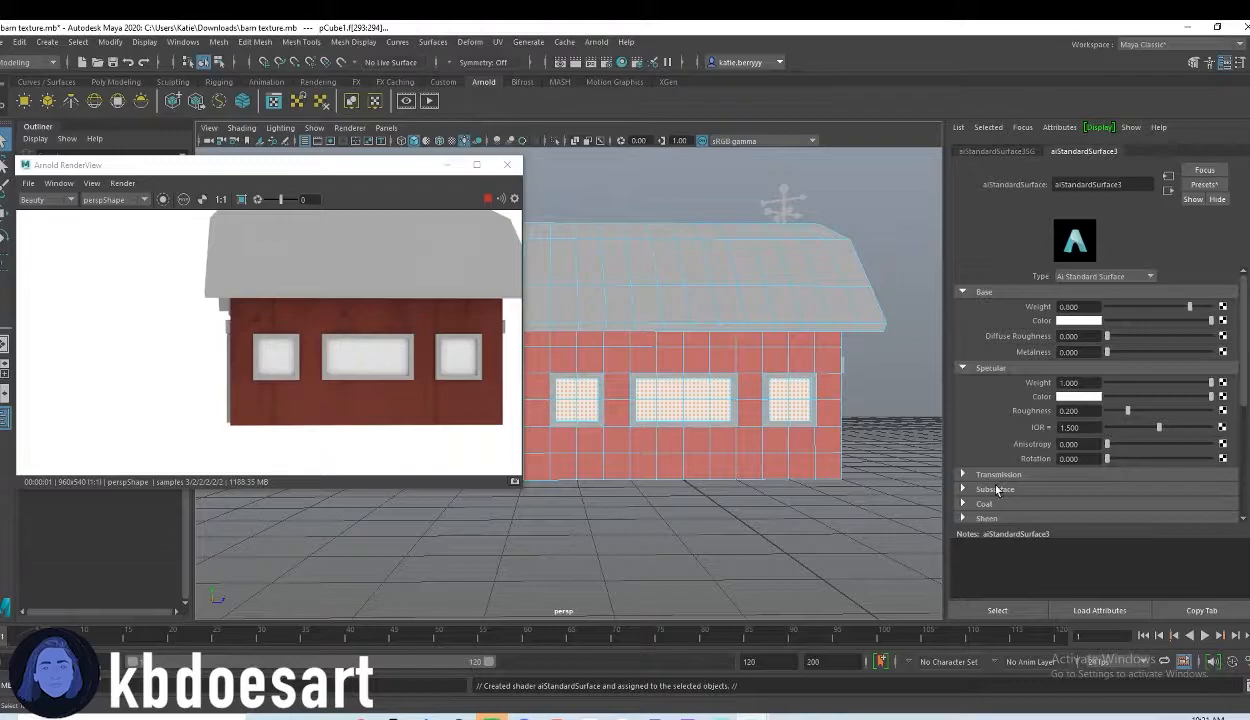
{"action": "left_click", "coordinate": [963, 476]}
{"action": "scroll", "coordinate": [1088, 422], "scroll_direction": "down", "scroll_amount": 2}
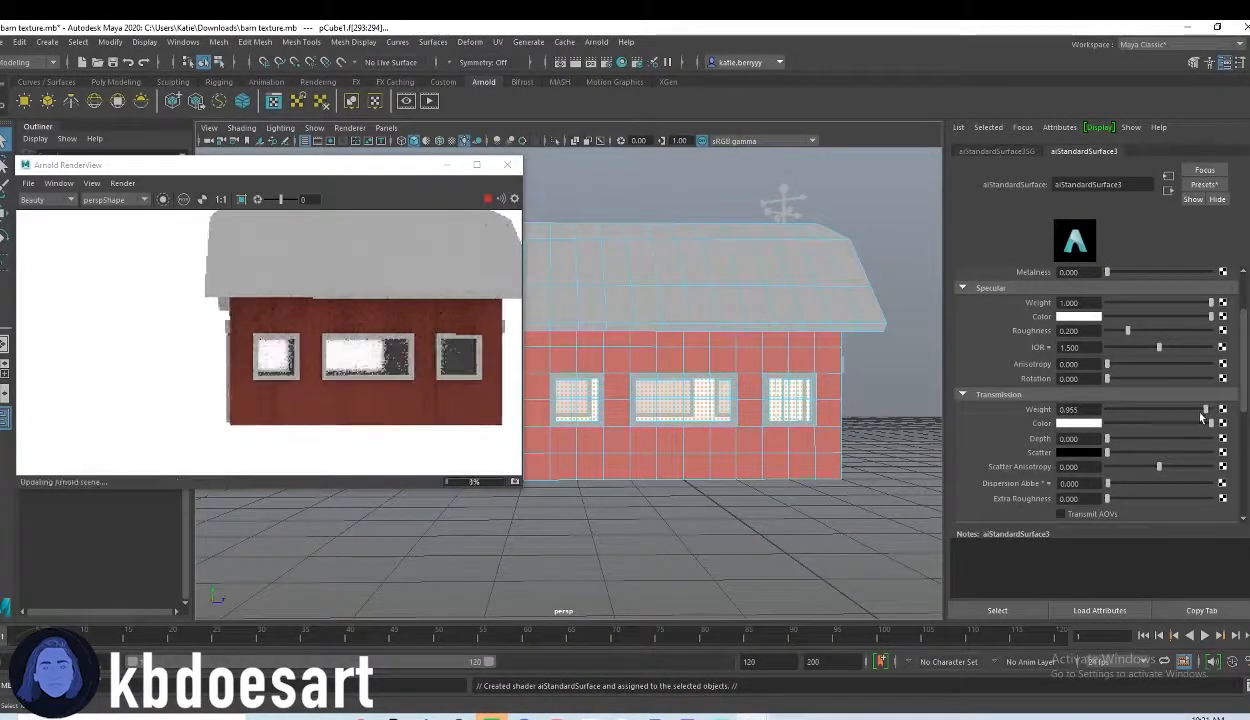
{"action": "left_click_drag", "start_coordinate": [1211, 409], "coordinate": [1197, 410]}
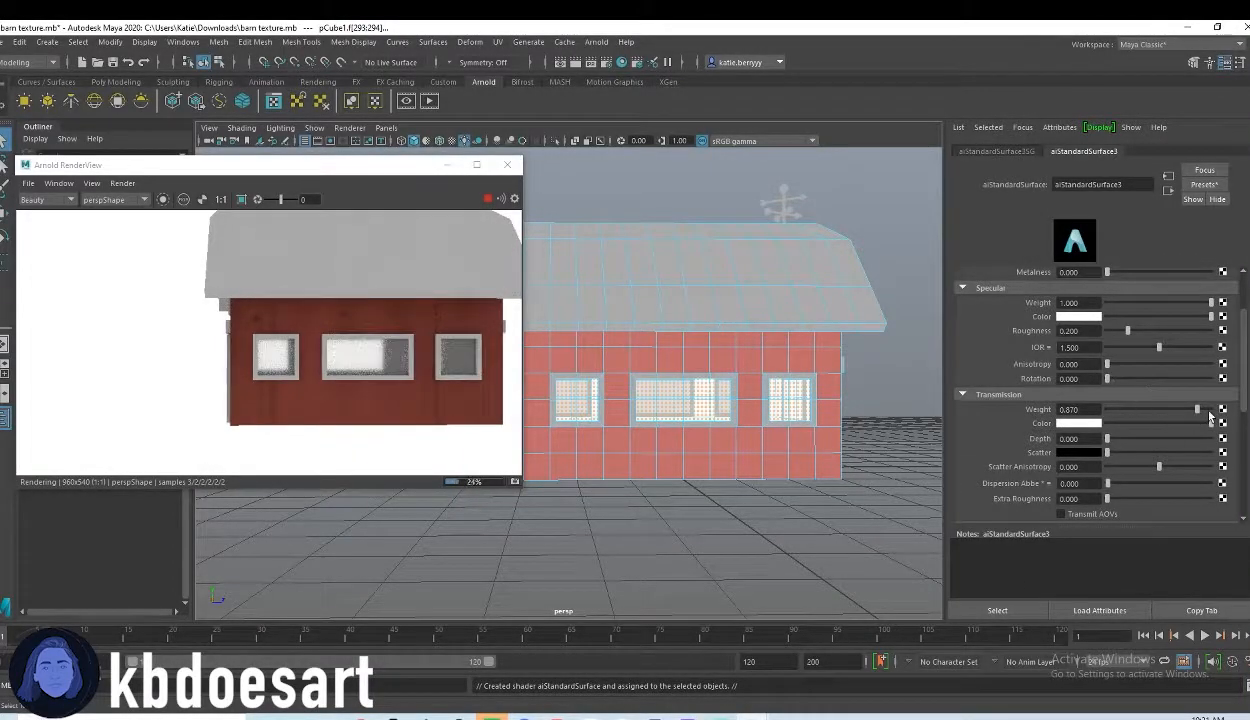
{"action": "left_click", "coordinate": [1211, 410]}
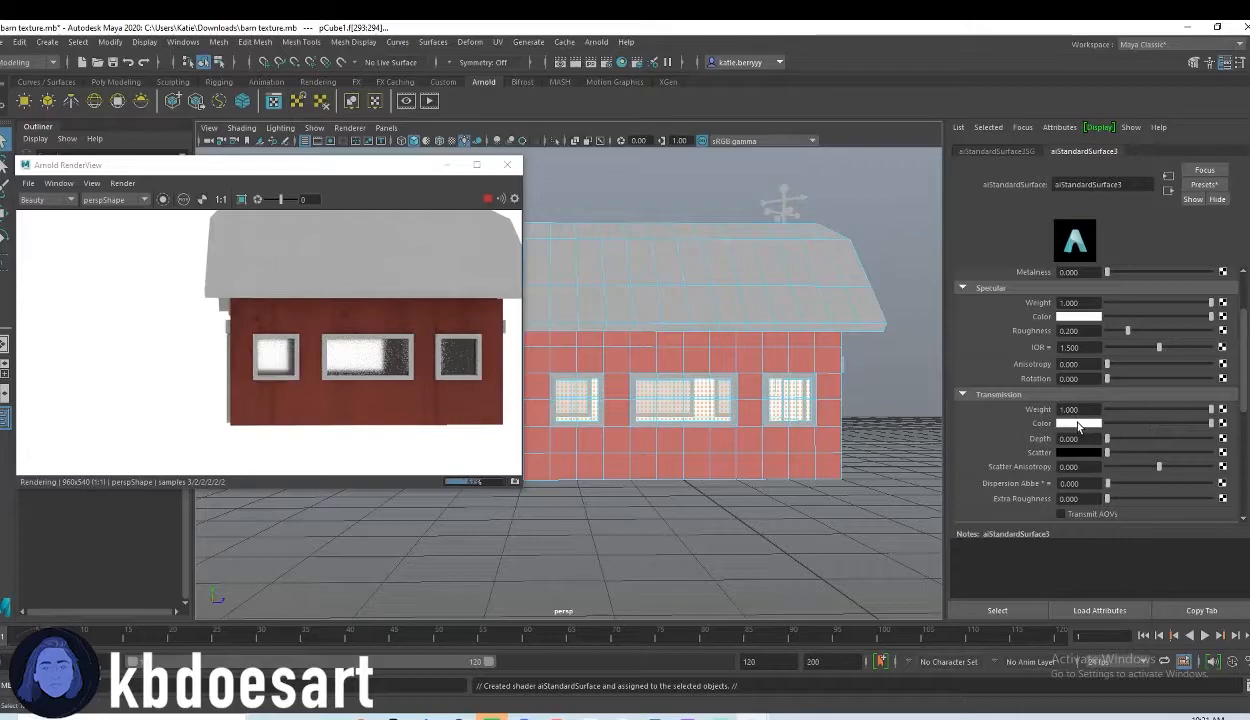
Give the window material a light blue coat color with a coat weight of about 0.162.
{"action": "scroll", "coordinate": [1093, 365], "scroll_direction": "up", "scroll_amount": 2}
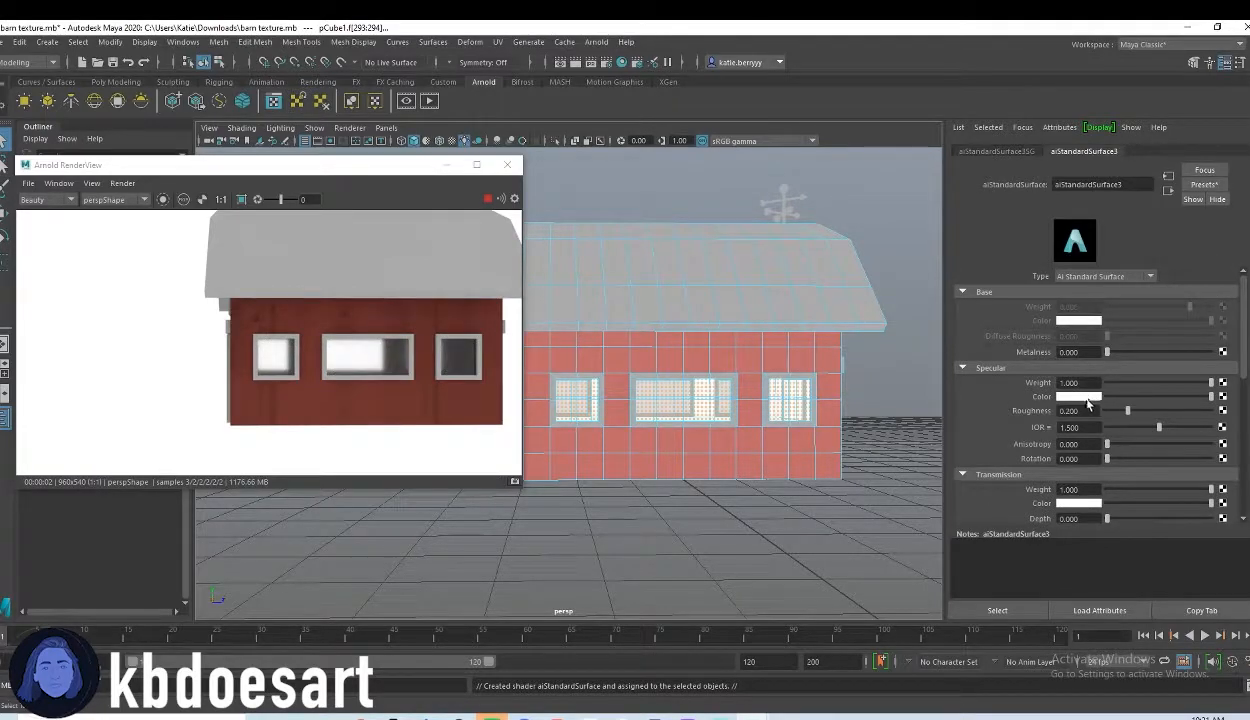
{"action": "scroll", "coordinate": [1090, 403], "scroll_direction": "down", "scroll_amount": 5}
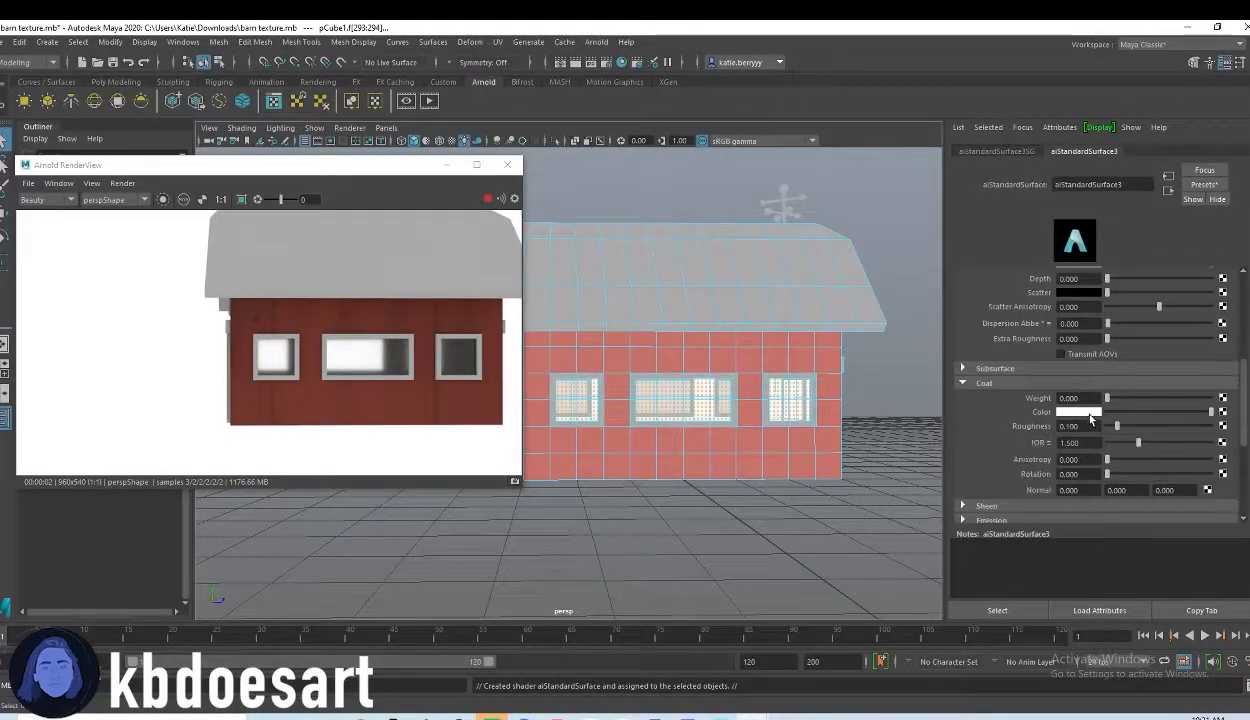
{"action": "left_click", "coordinate": [1087, 413]}
{"action": "left_click", "coordinate": [1079, 451]}
{"action": "left_click", "coordinate": [1081, 464]}
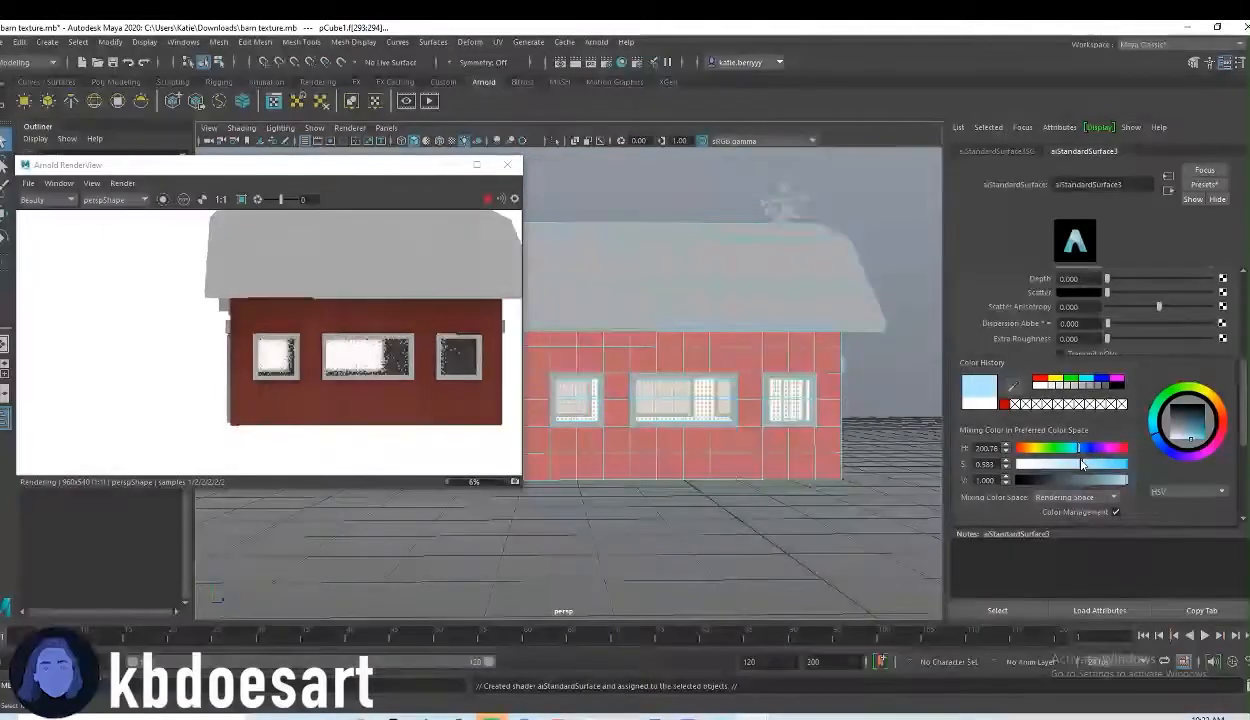
{"action": "left_click_drag", "start_coordinate": [1107, 398], "coordinate": [1131, 402]}
{"action": "left_click_drag", "start_coordinate": [1218, 399], "coordinate": [1101, 410]}
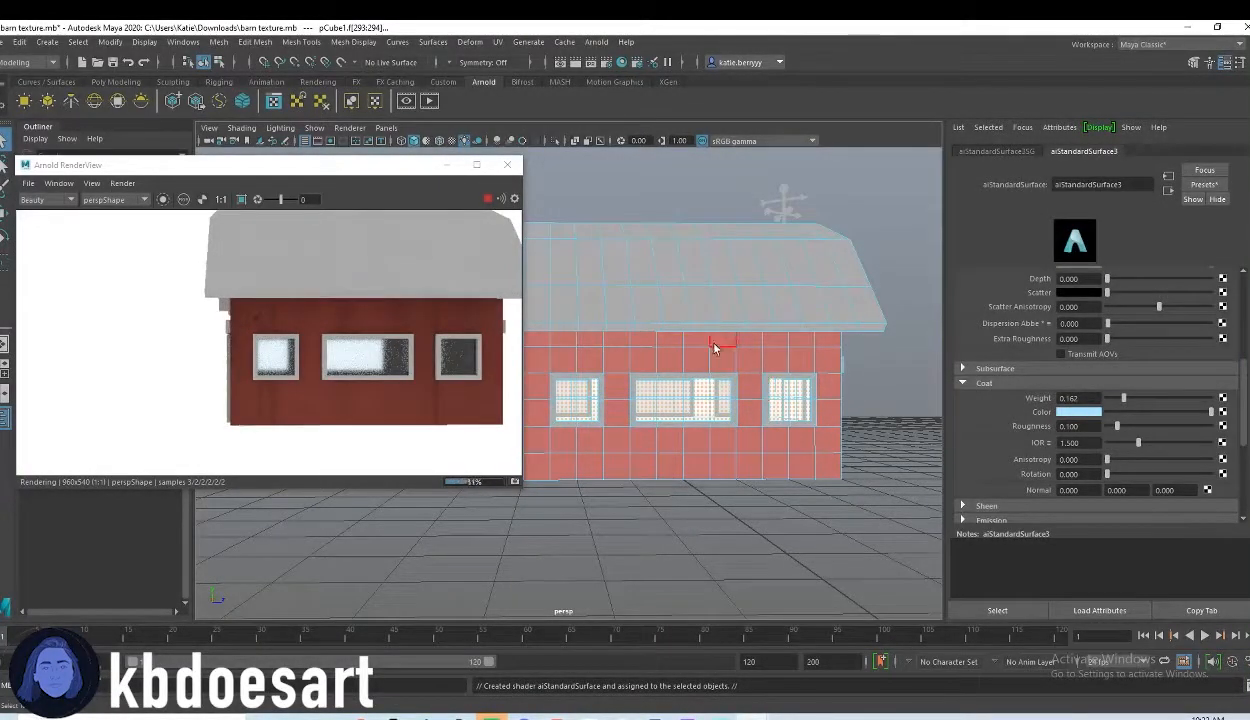
Select the trim faces framing the tall loft opening on the barn's front wall.
{"action": "left_click_drag", "start_coordinate": [634, 316], "coordinate": [717, 335], "text": "alt"}
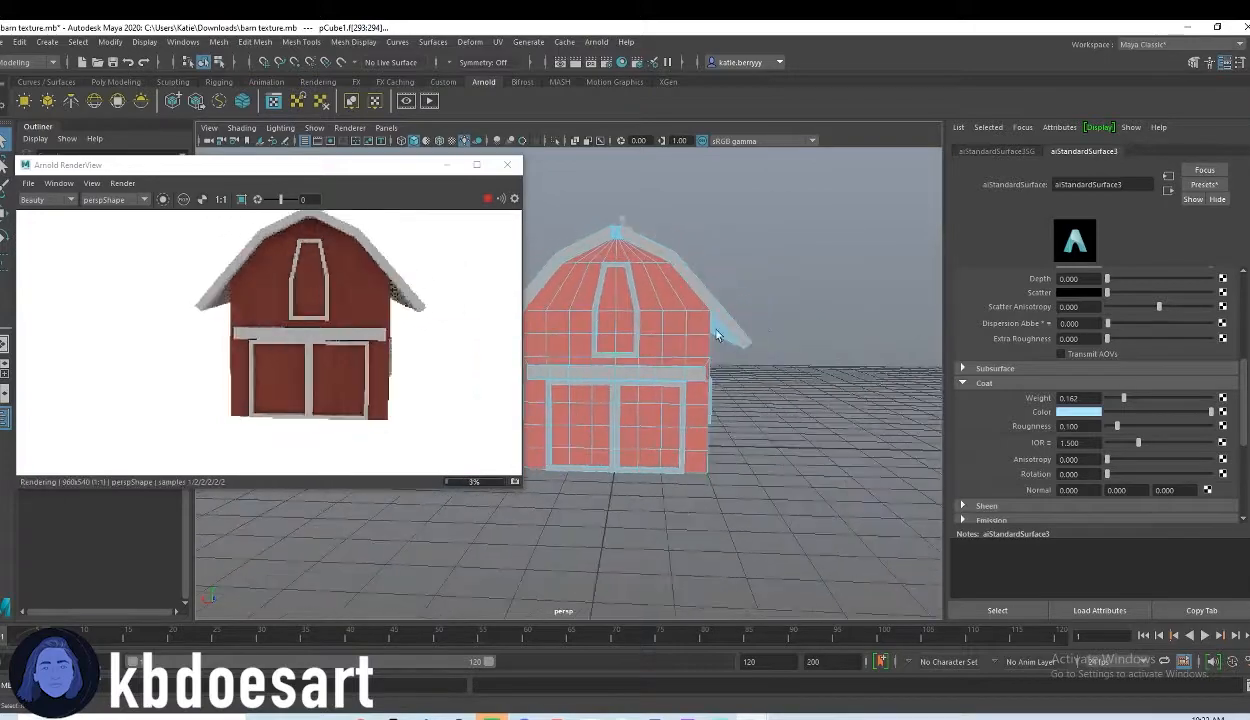
{"action": "scroll", "coordinate": [711, 330], "scroll_direction": "up", "scroll_amount": 4}
{"action": "middle_click_drag", "start_coordinate": [682, 342], "coordinate": [673, 400], "text": "alt"}
{"action": "scroll", "coordinate": [673, 400], "scroll_direction": "up", "scroll_amount": 4}
{"action": "left_click_drag", "start_coordinate": [673, 400], "coordinate": [681, 346], "text": "alt"}
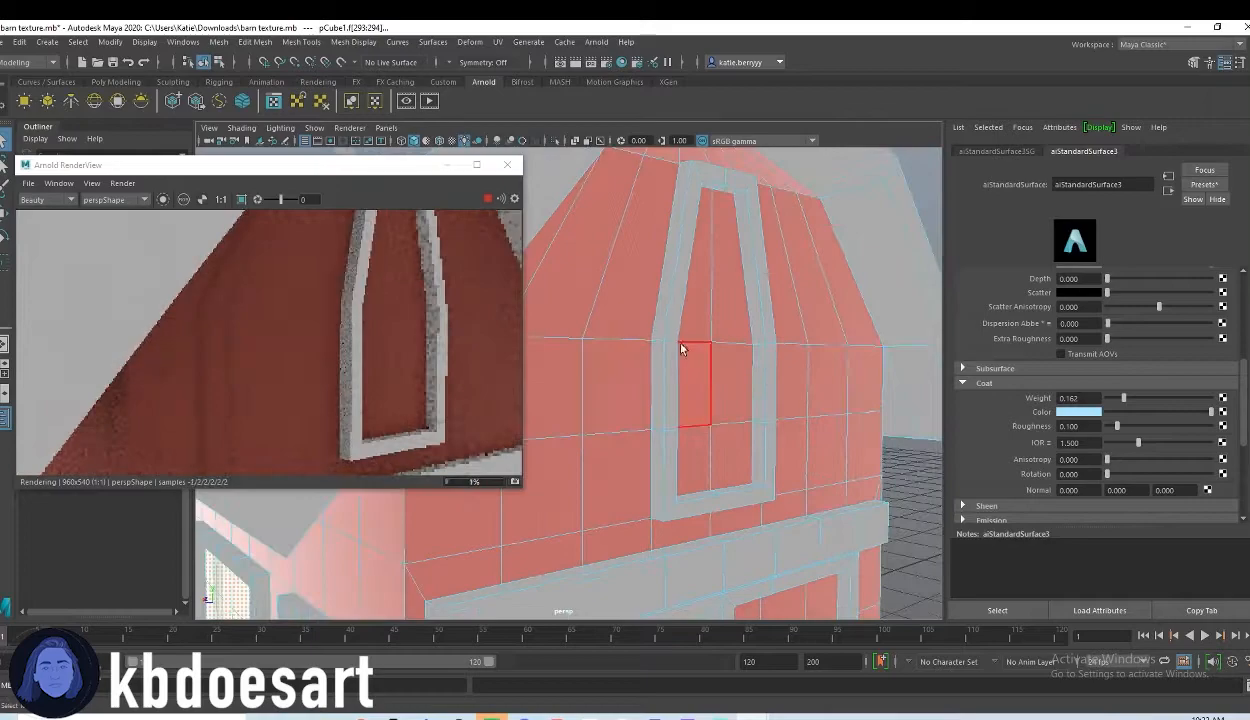
{"action": "left_click", "coordinate": [665, 311]}
{"action": "left_click_drag", "start_coordinate": [794, 380], "coordinate": [702, 318], "text": "alt"}
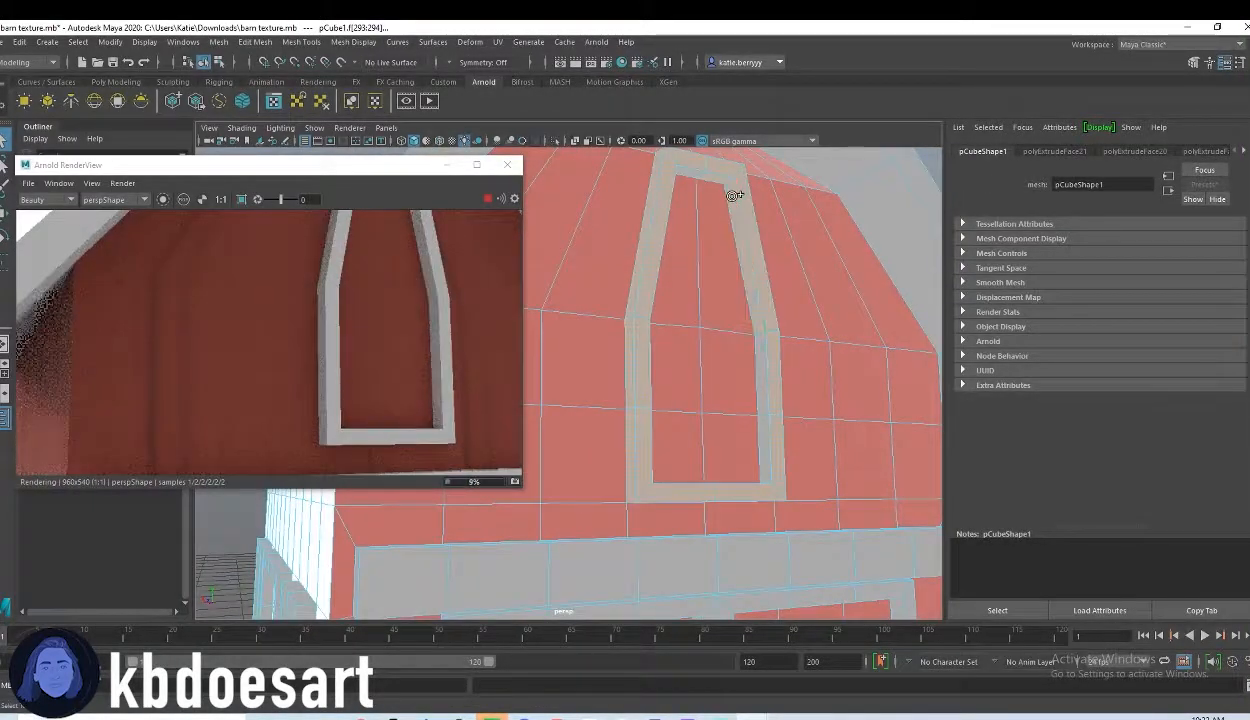
{"action": "left_click_drag", "start_coordinate": [798, 416], "coordinate": [661, 432], "text": "alt"}
Add the faces of the window frames, the horizontal front beam and the barn door frames to the trim selection.
{"action": "scroll", "coordinate": [670, 399], "scroll_direction": "down", "scroll_amount": 3}
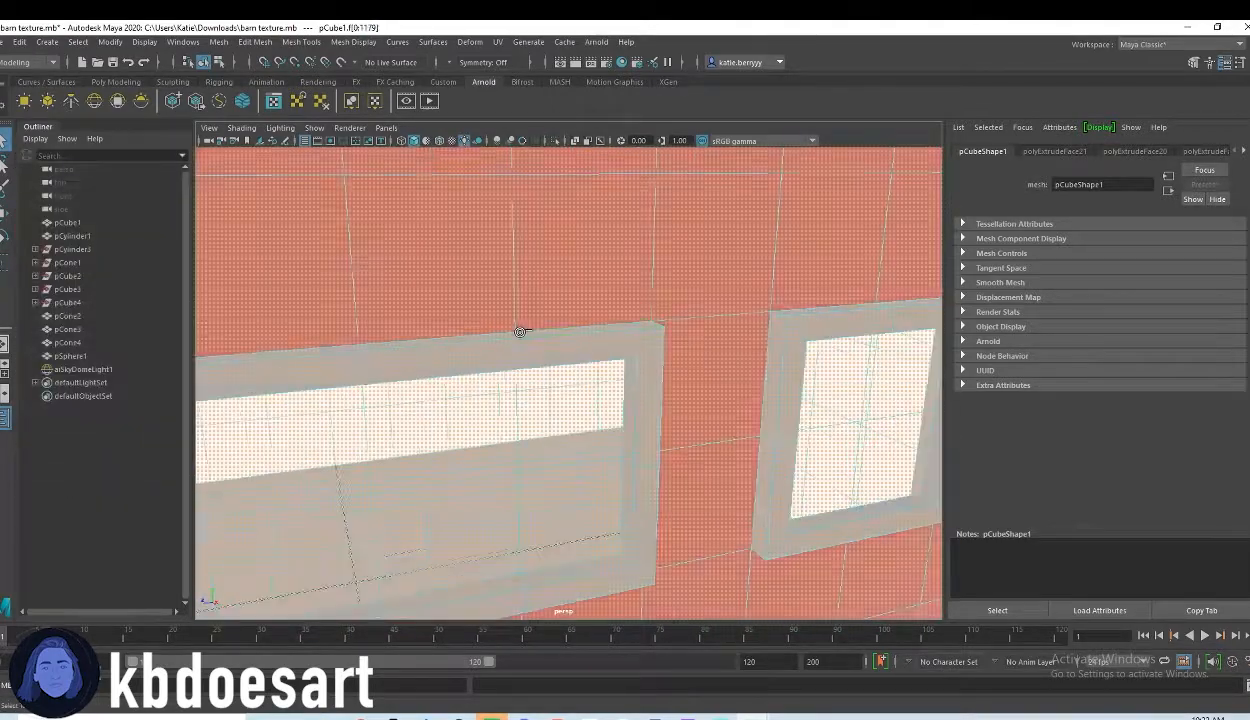
{"action": "left_click_drag", "start_coordinate": [430, 363], "coordinate": [720, 311], "text": "alt"}
{"action": "left_click_drag", "start_coordinate": [817, 424], "coordinate": [733, 367], "text": "alt"}
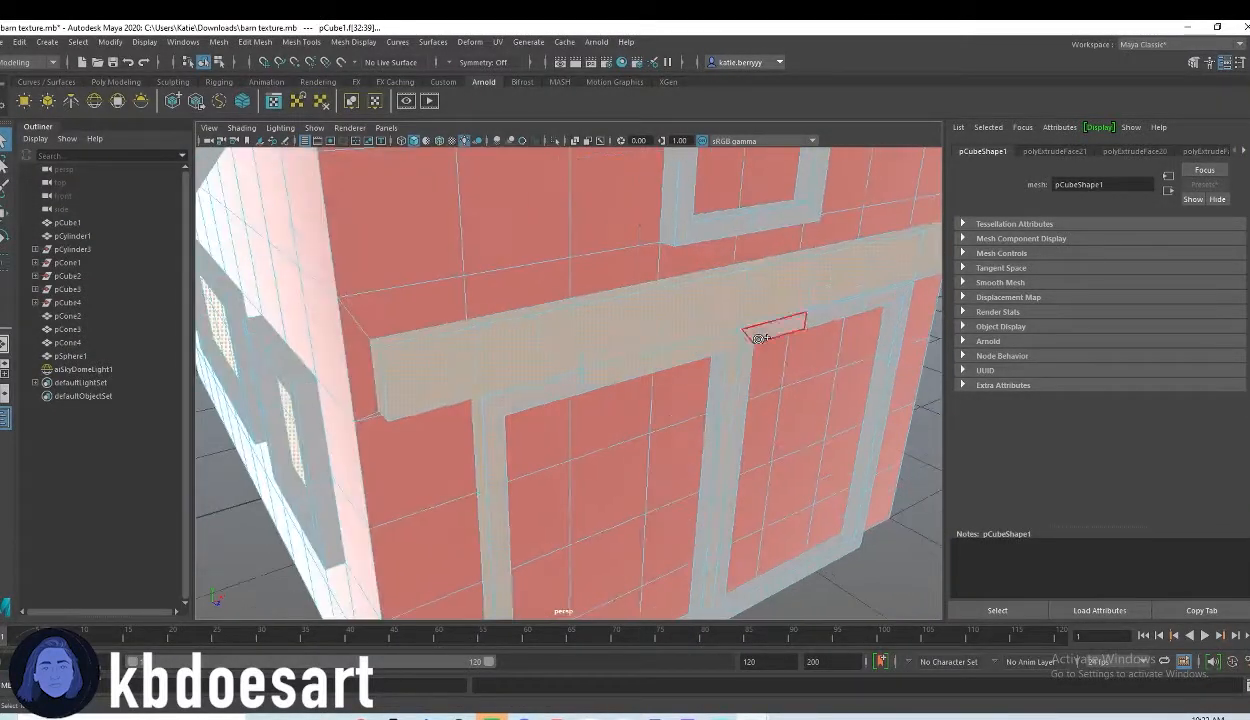
{"action": "left_click_drag", "start_coordinate": [671, 222], "coordinate": [692, 444], "text": "alt"}
Assign a new aiStandardSurface material to the selected trim faces.
{"action": "right_click", "coordinate": [692, 444]}
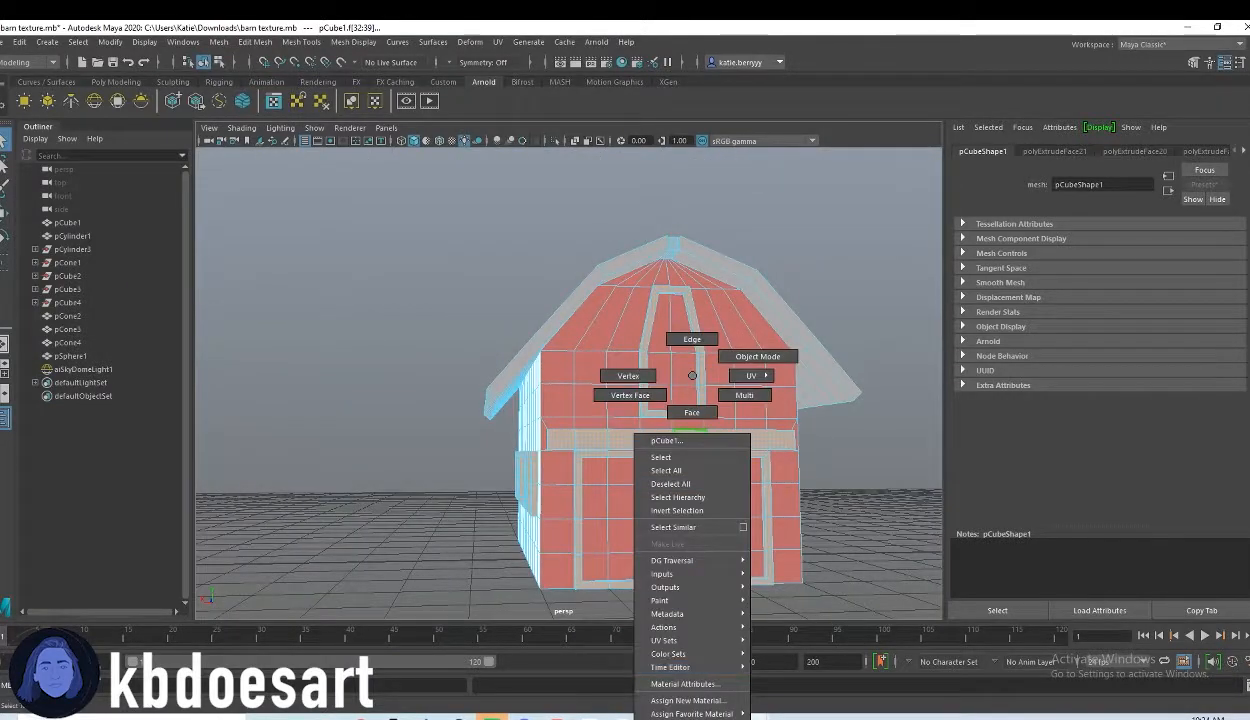
{"action": "left_click", "coordinate": [677, 701]}
{"action": "left_click", "coordinate": [549, 514]}
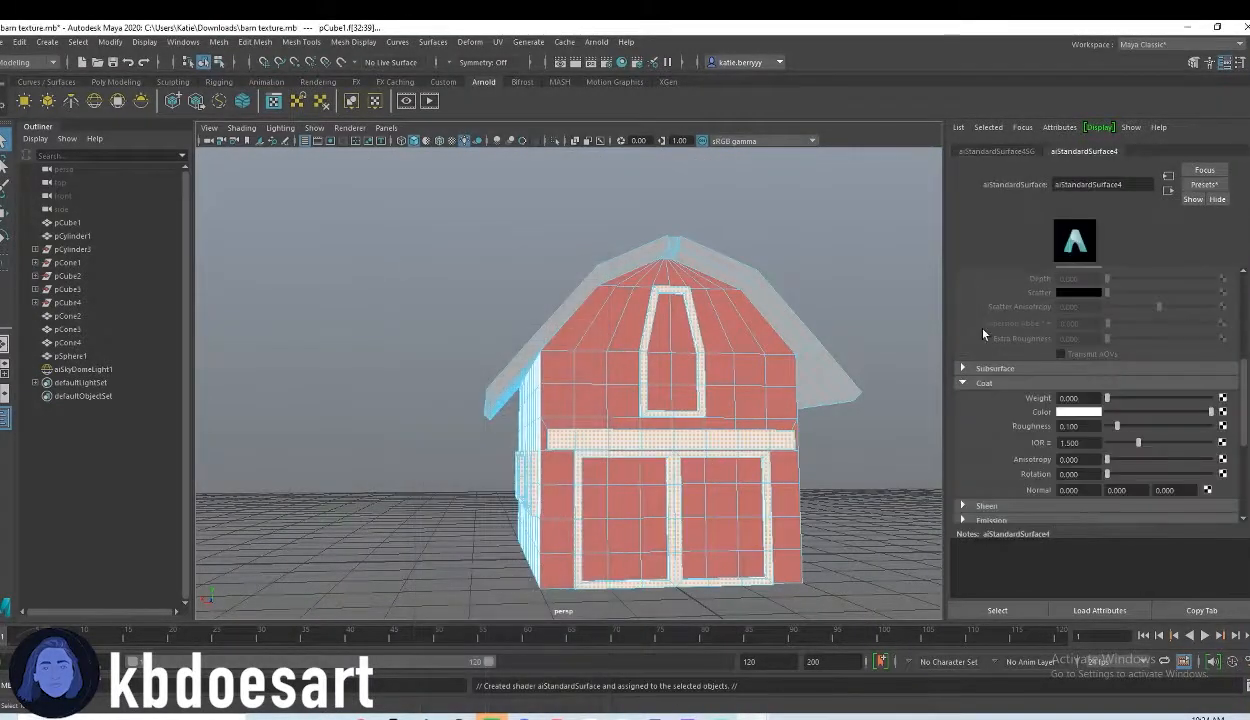
Set the trim material's diffuse roughness to 1.000 and raise its specular roughness.
{"action": "scroll", "coordinate": [1140, 460], "scroll_direction": "up", "scroll_amount": 5}
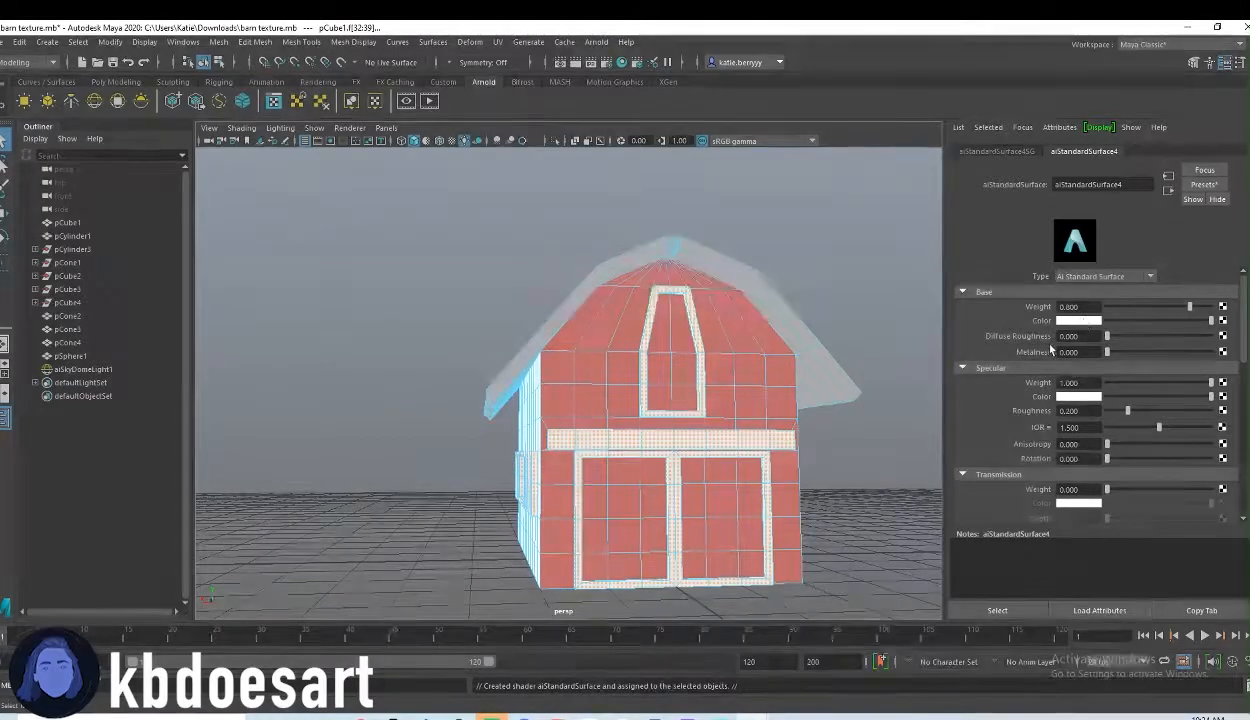
{"action": "left_click_drag", "start_coordinate": [520, 497], "coordinate": [925, 400], "text": "alt"}
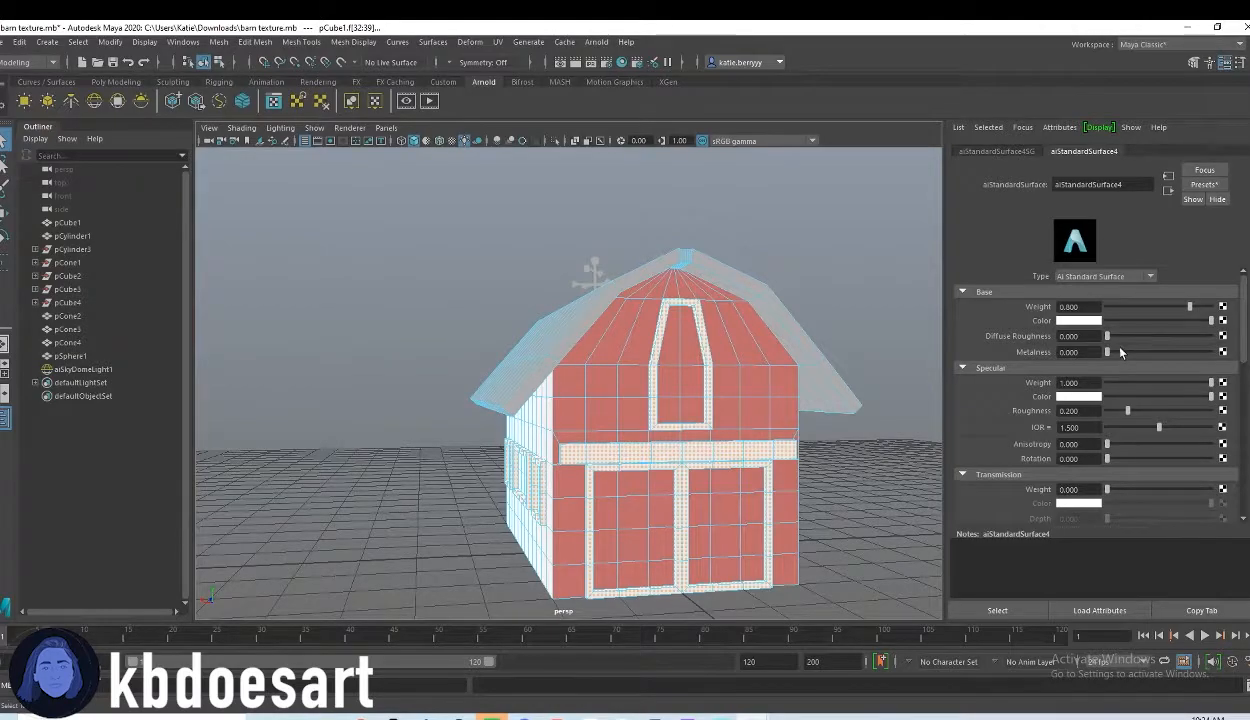
{"action": "left_click_drag", "start_coordinate": [1107, 336], "coordinate": [1212, 336]}
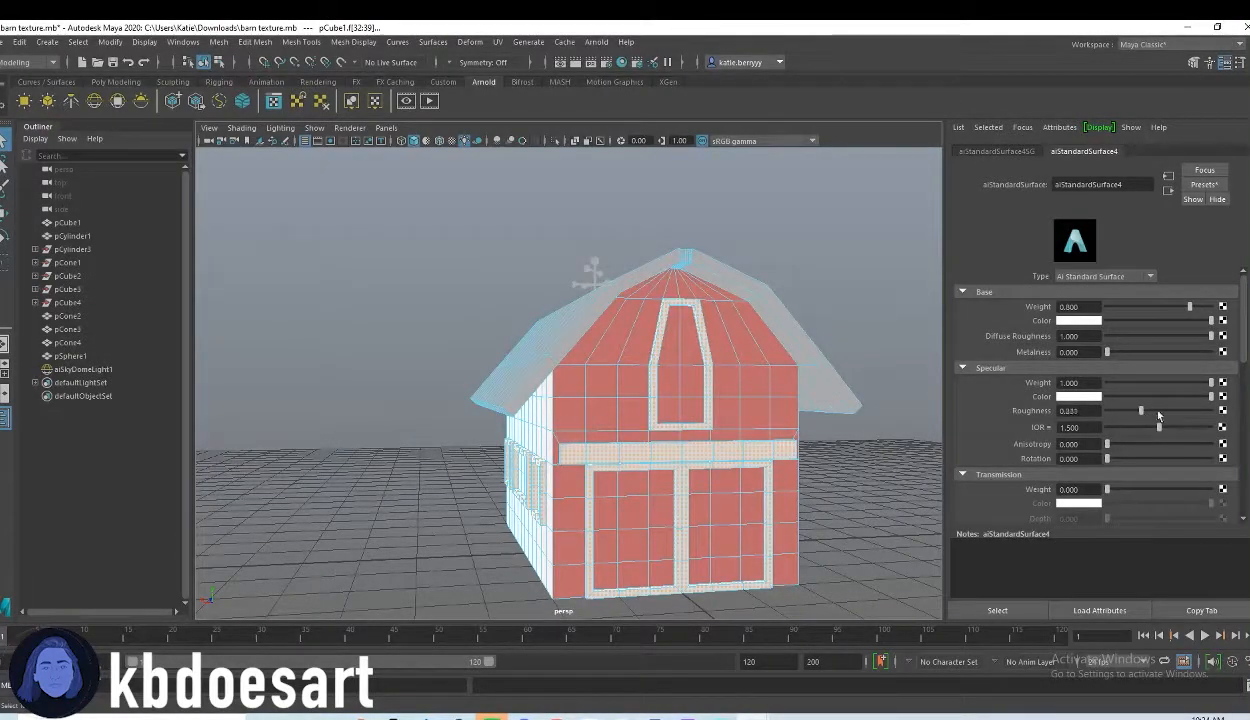
{"action": "scroll", "coordinate": [1120, 475], "scroll_direction": "down", "scroll_amount": 4}
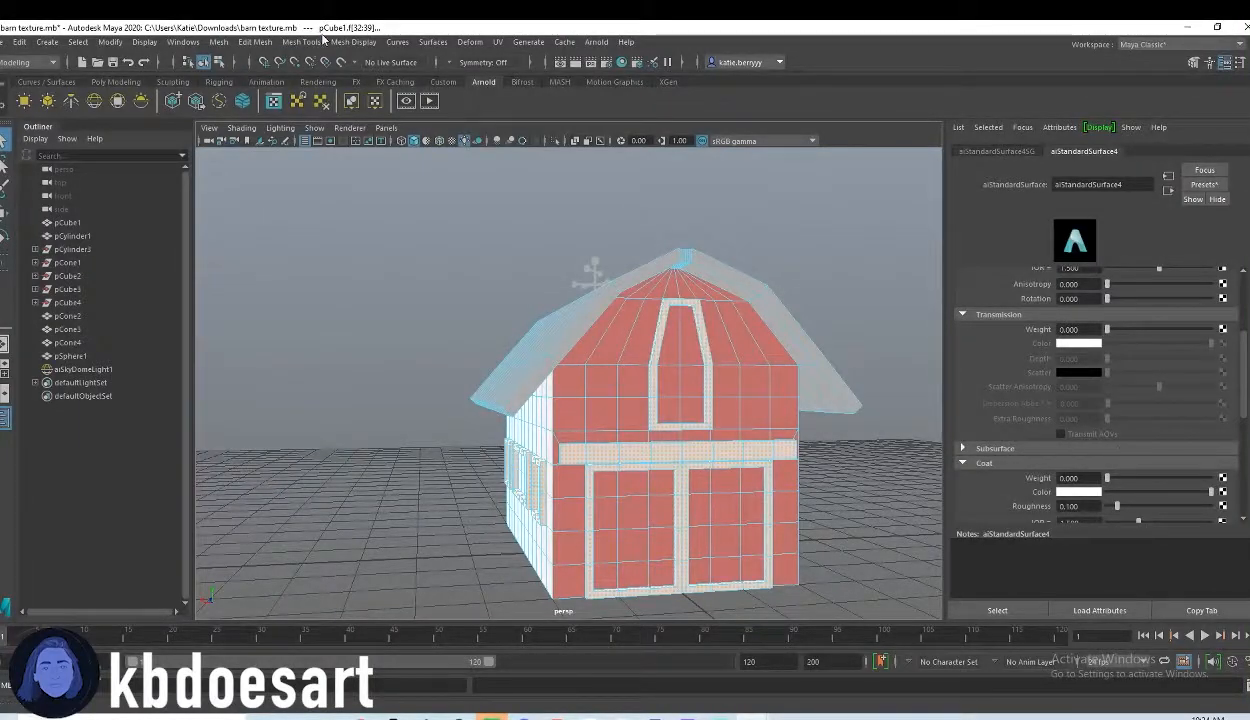
Render the barn in the Arnold RenderView to check the trim material.
{"action": "left_click", "coordinate": [596, 42]}
{"action": "left_click", "coordinate": [612, 67]}
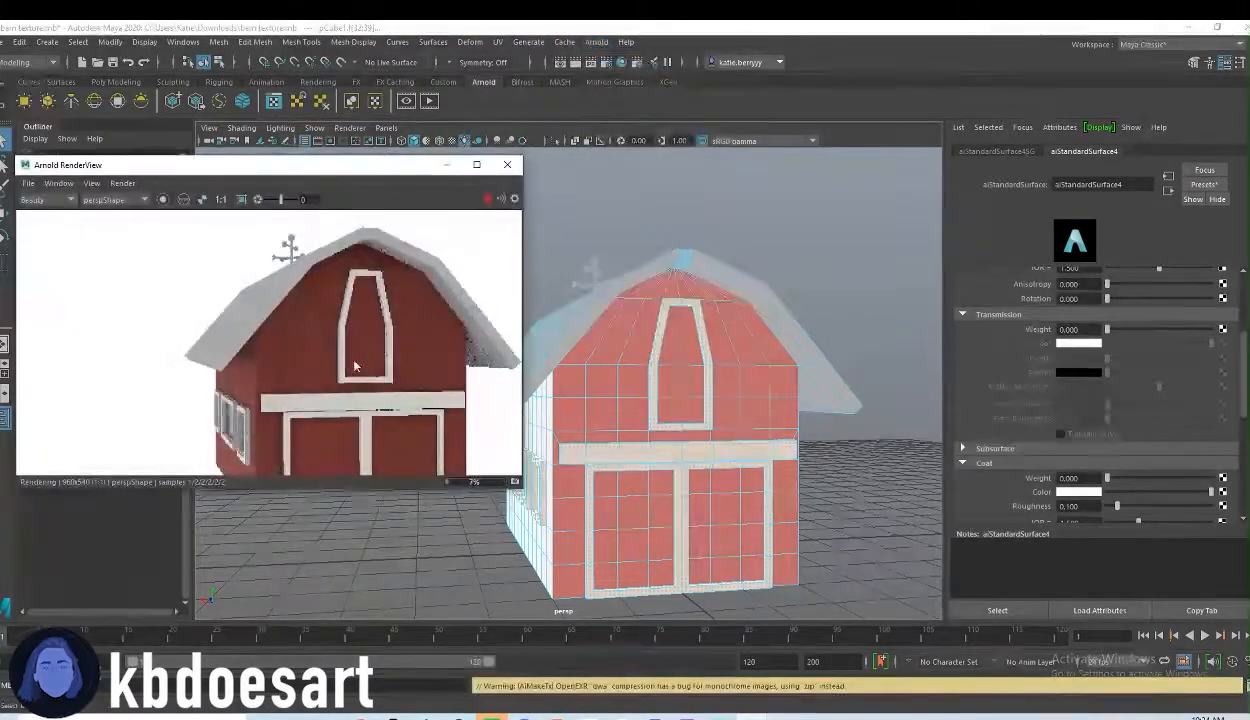
{"action": "left_click_drag", "start_coordinate": [620, 430], "coordinate": [703, 480], "text": "alt"}
Select the weathervane parts on the roof and assign them a new aiStandardSurface material.
{"action": "left_click_drag", "start_coordinate": [815, 469], "coordinate": [757, 308], "text": "alt"}
{"action": "right_click_drag", "start_coordinate": [748, 305], "coordinate": [806, 299], "text": "alt"}
{"action": "middle_click_drag", "start_coordinate": [806, 299], "coordinate": [724, 355], "text": "alt"}
{"action": "right_click_drag", "start_coordinate": [666, 346], "coordinate": [655, 645]}
{"action": "left_click", "coordinate": [447, 370]}
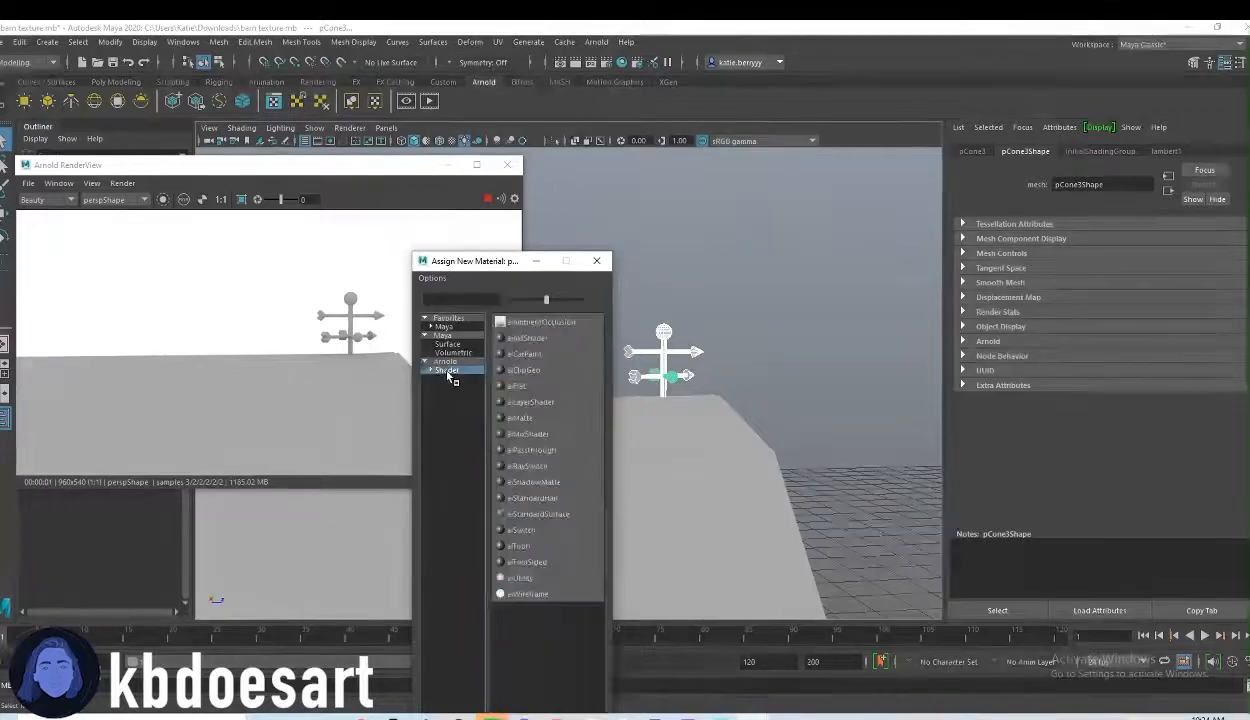
{"action": "left_click", "coordinate": [536, 513]}
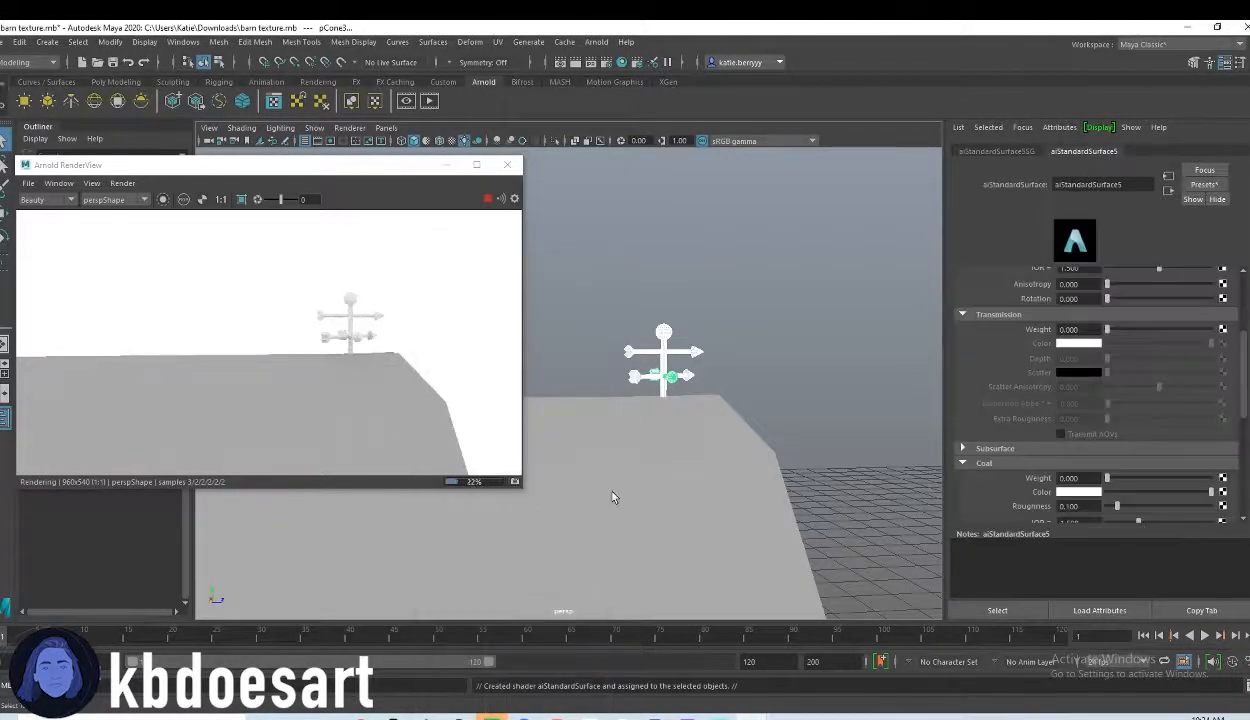
Give the weathervane material a dark gray base color with value 0.056 and set its metalness to 1.000.
{"action": "left_click", "coordinate": [1065, 318]}
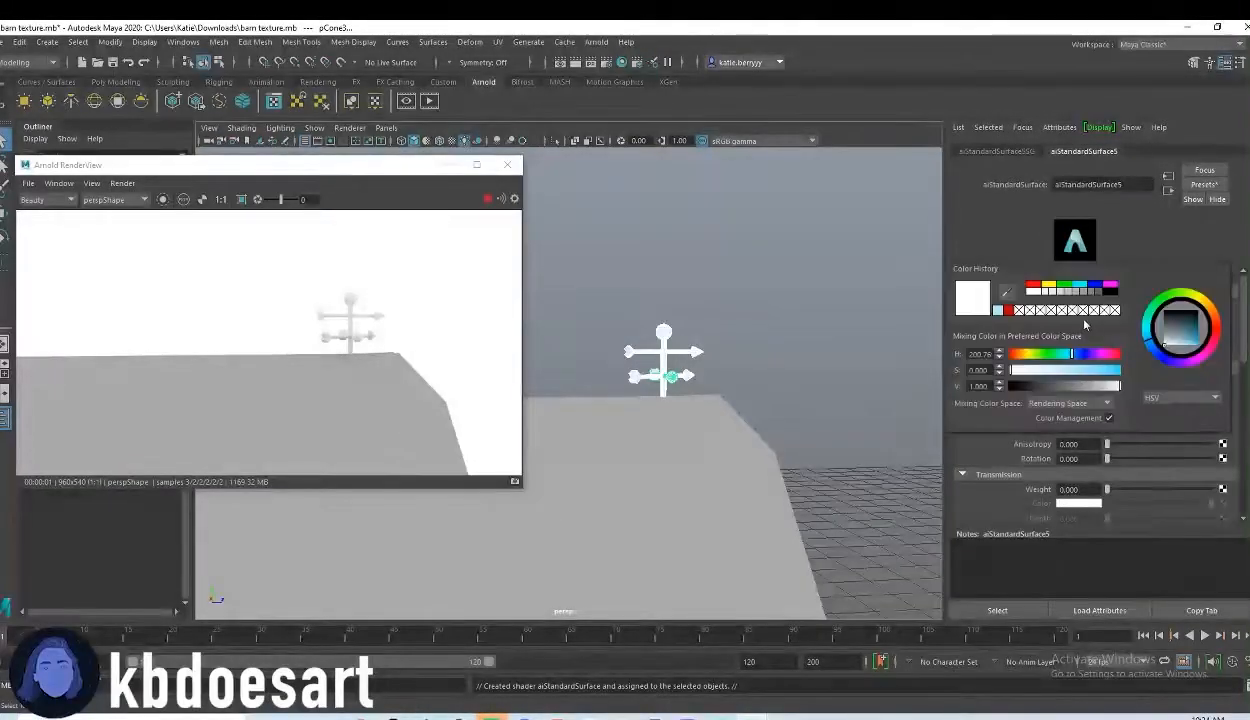
{"action": "left_click", "coordinate": [1068, 318]}
{"action": "left_click_drag", "start_coordinate": [1040, 386], "coordinate": [1047, 392]}
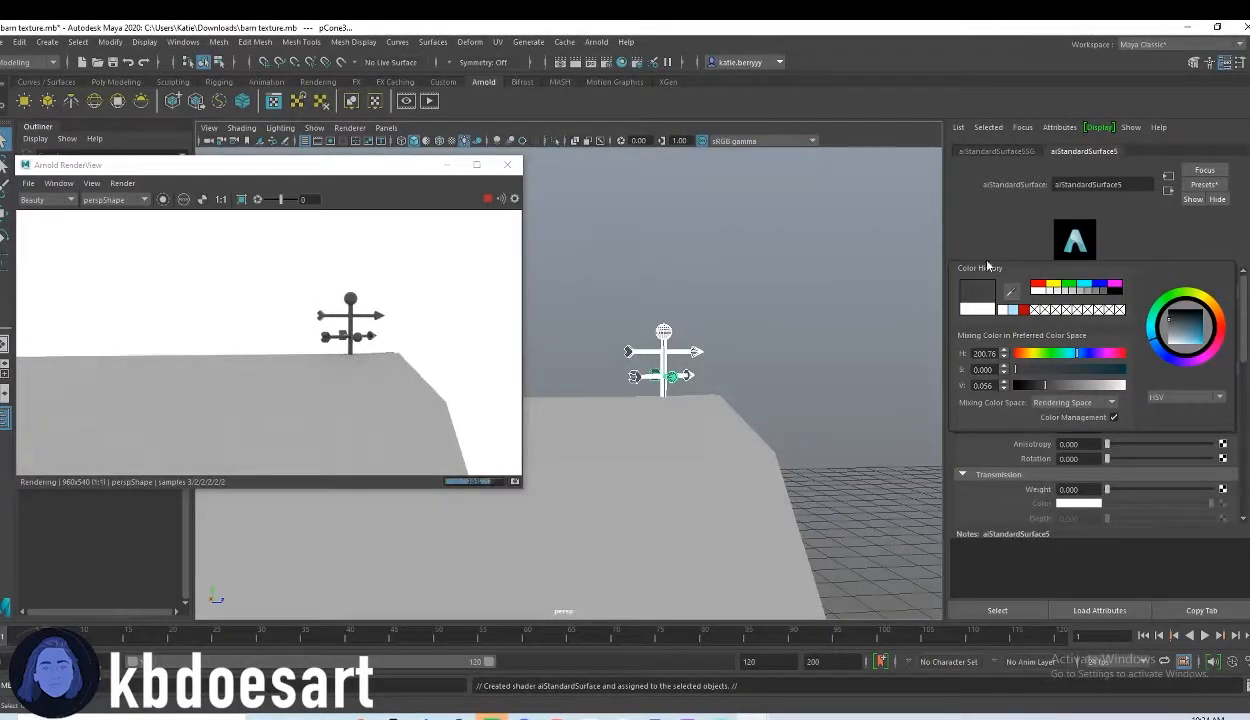
{"action": "left_click_drag", "start_coordinate": [1108, 352], "coordinate": [1222, 355]}
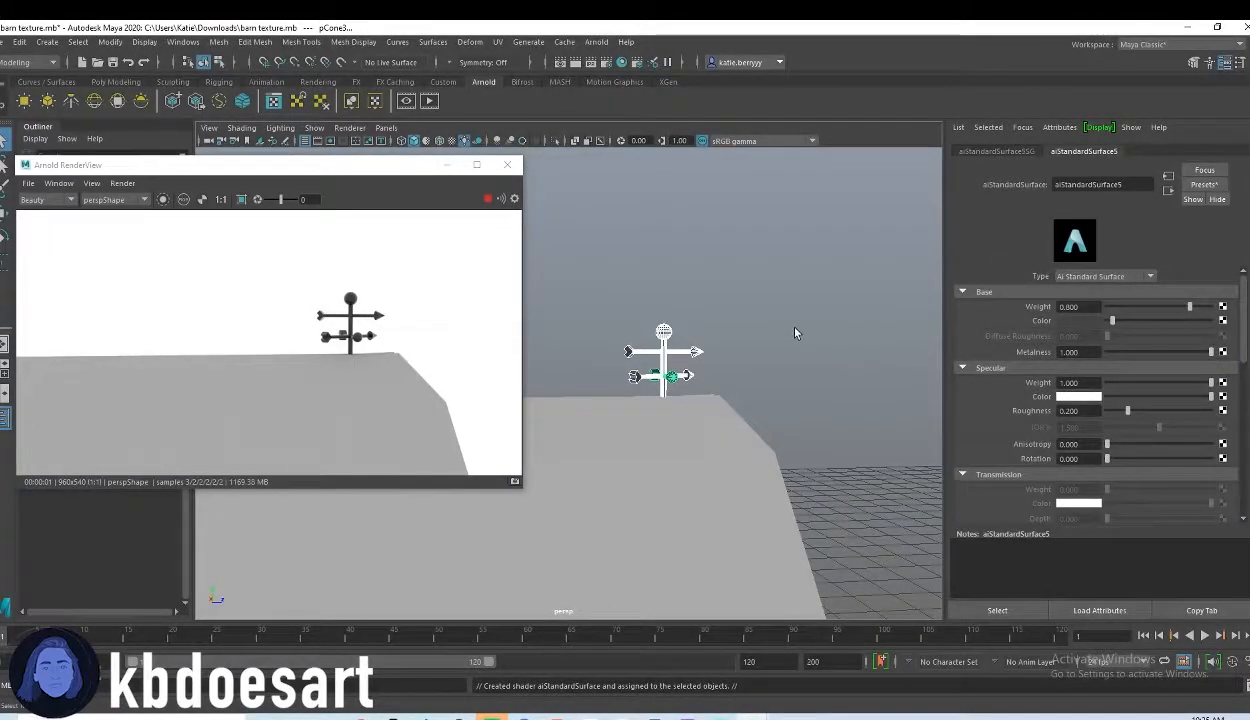
Switch the barn mesh to face selection and select the first roof faces at its front edge.
{"action": "middle_click_drag", "start_coordinate": [797, 362], "coordinate": [830, 319], "text": "alt"}
{"action": "right_click_drag", "start_coordinate": [832, 321], "coordinate": [790, 352], "text": "alt"}
{"action": "middle_click_drag", "start_coordinate": [790, 352], "coordinate": [963, 353], "text": "alt"}
{"action": "left_click", "coordinate": [645, 483]}
{"action": "left_click_drag", "start_coordinate": [645, 484], "coordinate": [783, 453], "text": "alt"}
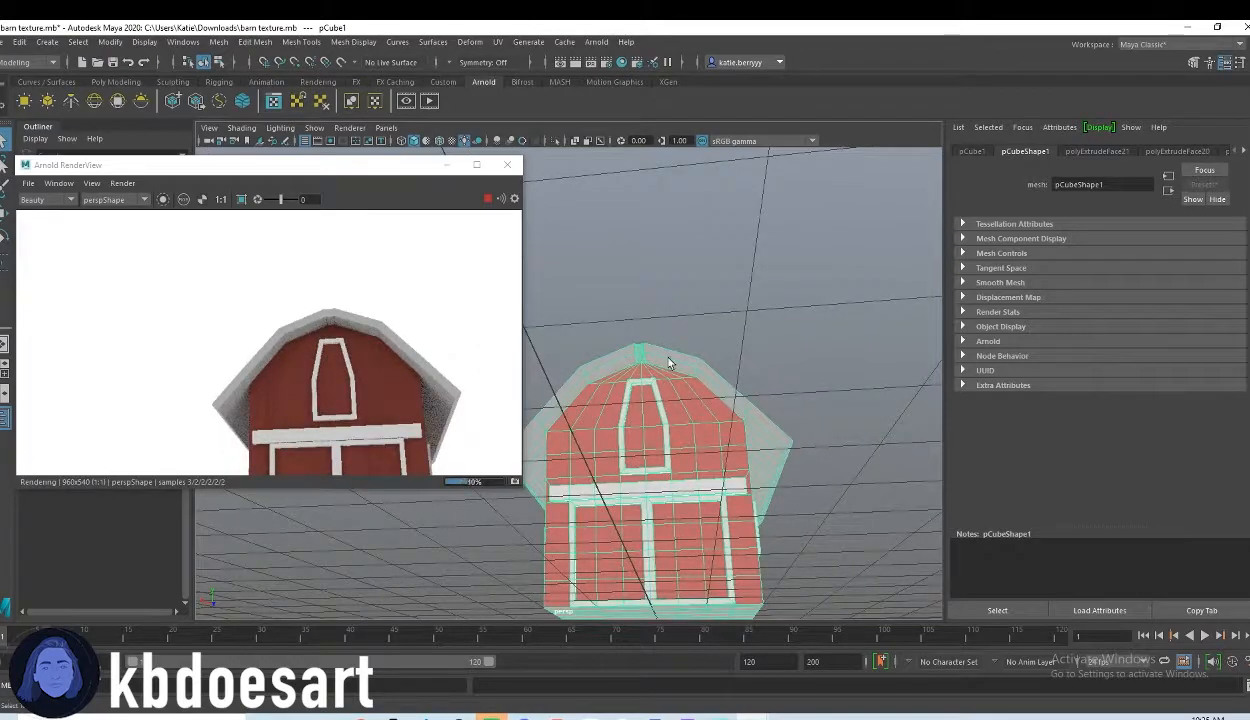
{"action": "scroll", "coordinate": [670, 363], "scroll_direction": "up", "scroll_amount": 6}
{"action": "left_click_drag", "start_coordinate": [690, 302], "coordinate": [701, 310], "text": "alt"}
{"action": "key", "text": "F11"}
{"action": "left_click", "coordinate": [600, 346]}
Add side-slope faces near the roof's end to the selection, undoing the stray face loop addition.
{"action": "left_click_drag", "start_coordinate": [676, 347], "coordinate": [703, 399], "text": "alt"}
{"action": "left_click", "coordinate": [703, 399], "text": "shift"}
{"action": "double_click", "coordinate": [698, 450], "text": "shift"}
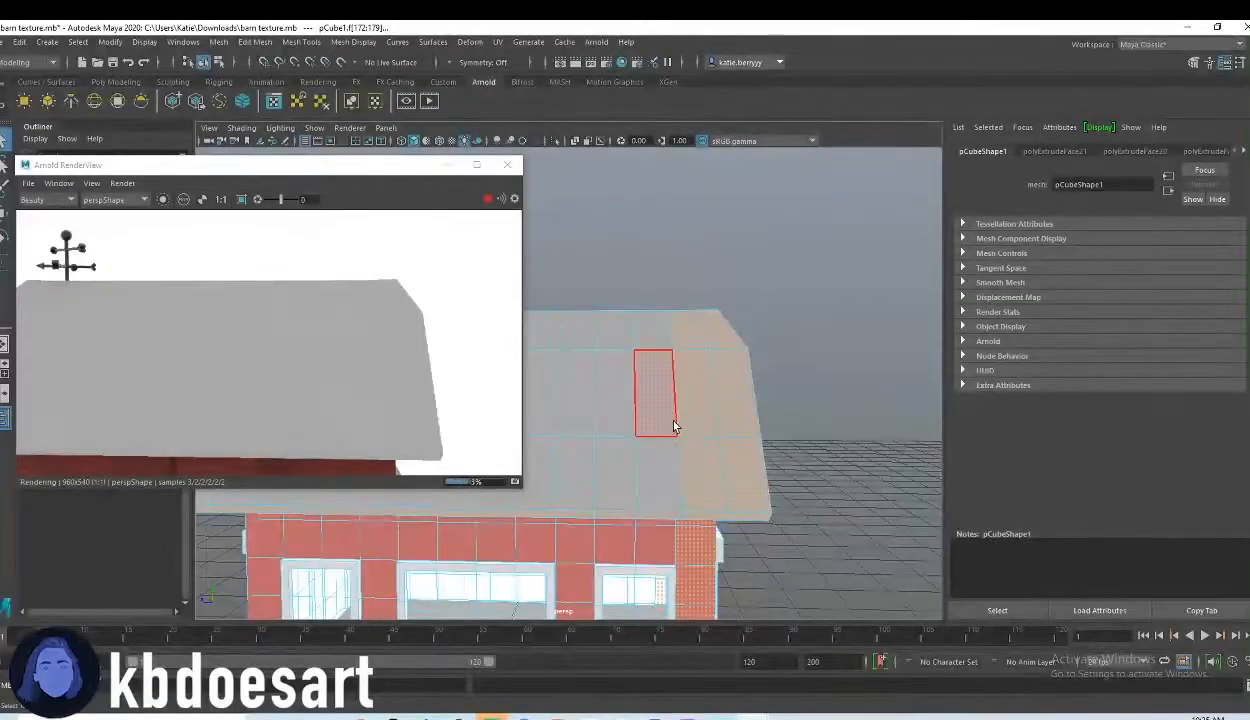
{"action": "key", "text": "ctrl+z"}
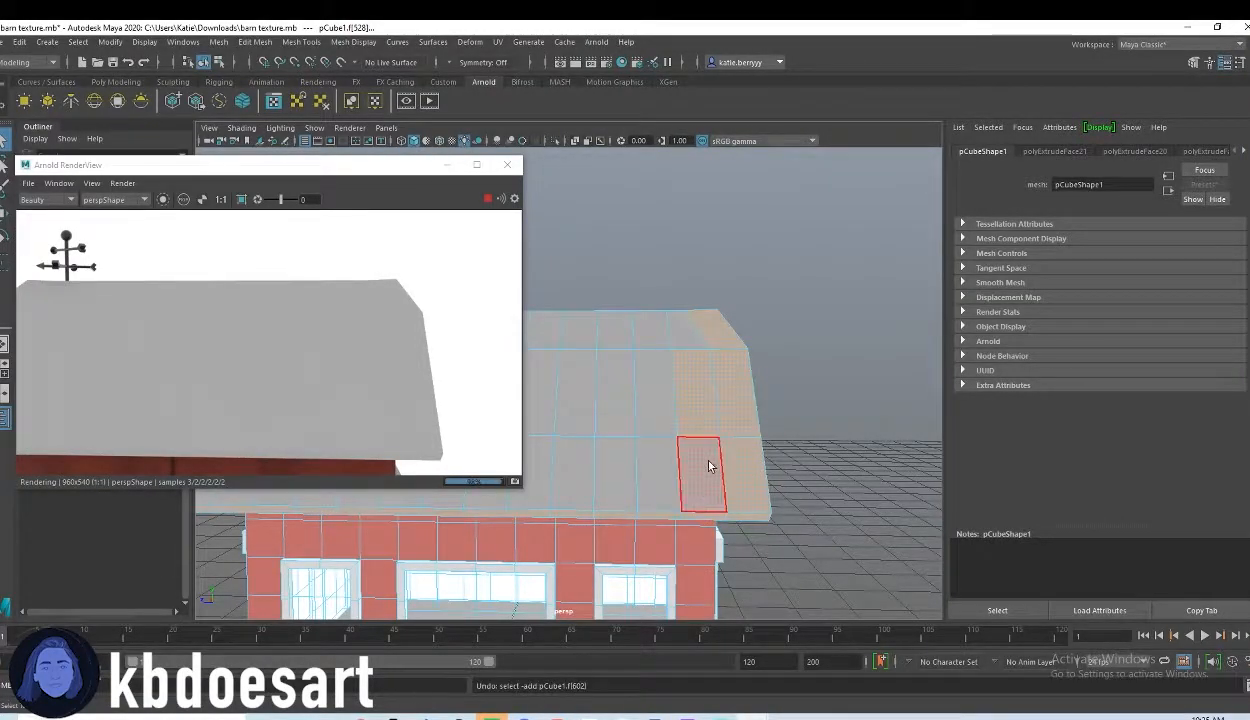
{"action": "left_click_drag", "start_coordinate": [707, 463], "coordinate": [795, 432], "text": "alt"}
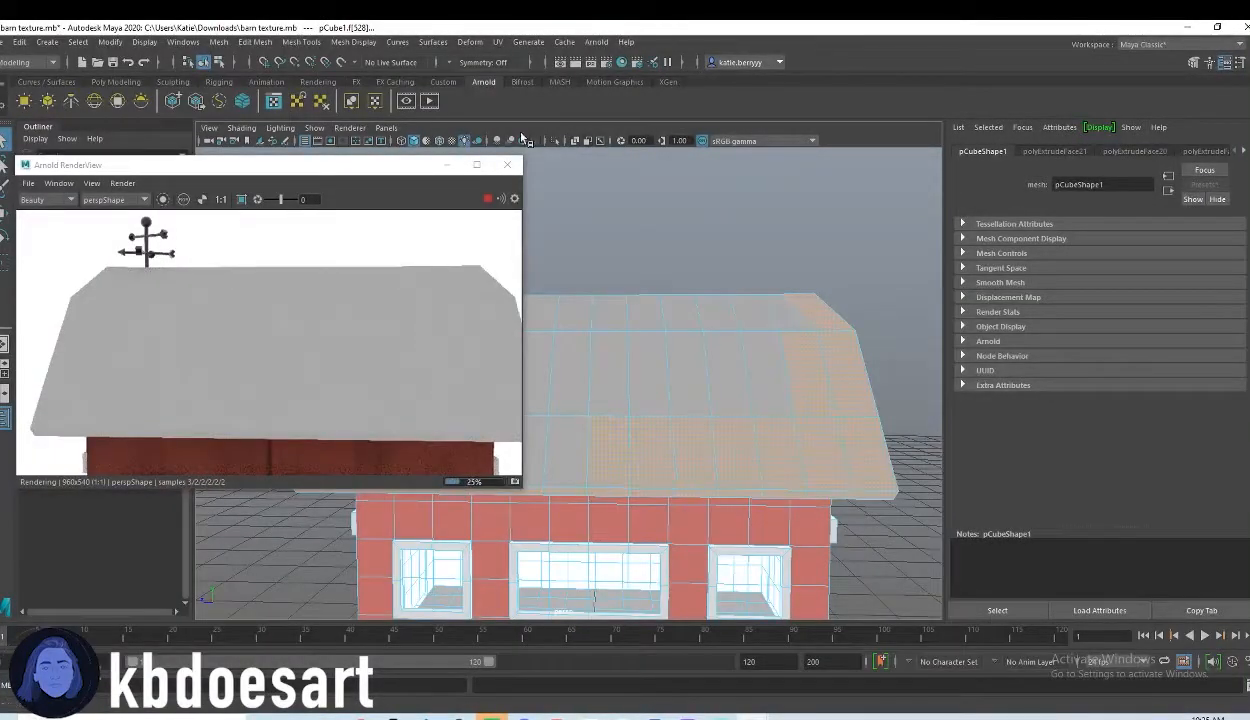
Close the Arnold RenderView and add the remaining lower and upper faces of the roof's side slope to the selection.
{"action": "left_click", "coordinate": [507, 164]}
{"action": "mouse_move", "coordinate": [566, 438]}
{"action": "left_mouse_down"}
{"action": "mouse_move", "coordinate": [346, 349]}
{"action": "mouse_move", "coordinate": [813, 370]}
{"action": "mouse_move", "coordinate": [527, 345]}
{"action": "mouse_move", "coordinate": [445, 408]}
{"action": "left_mouse_up"}
{"action": "left_click_drag", "start_coordinate": [345, 285], "coordinate": [572, 274], "text": "shift"}
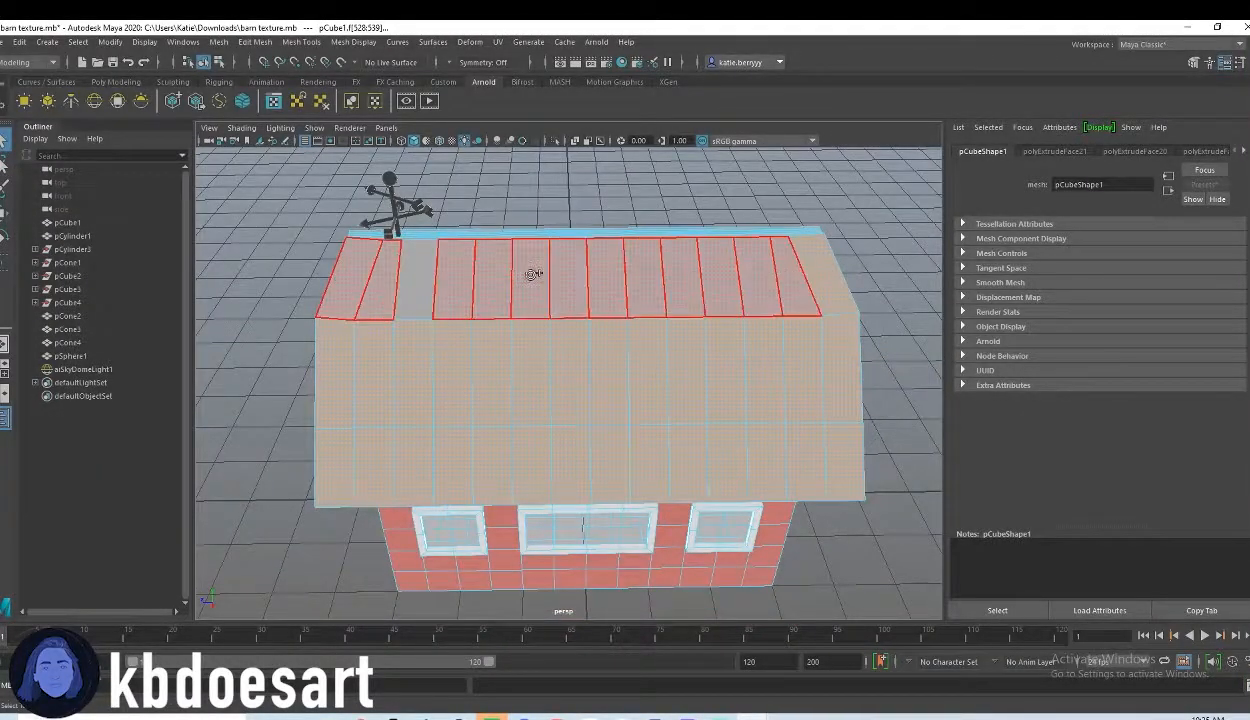
Add the faces of the roof's other slope and the underside of its front overhang to the selection.
{"action": "mouse_move", "coordinate": [558, 354]}
{"action": "left_mouse_down", "text": "alt"}
{"action": "mouse_move", "coordinate": [611, 312]}
{"action": "mouse_move", "coordinate": [324, 340]}
{"action": "mouse_move", "coordinate": [432, 385]}
{"action": "mouse_move", "coordinate": [614, 257]}
{"action": "mouse_move", "coordinate": [706, 357]}
{"action": "left_mouse_up", "text": "alt"}
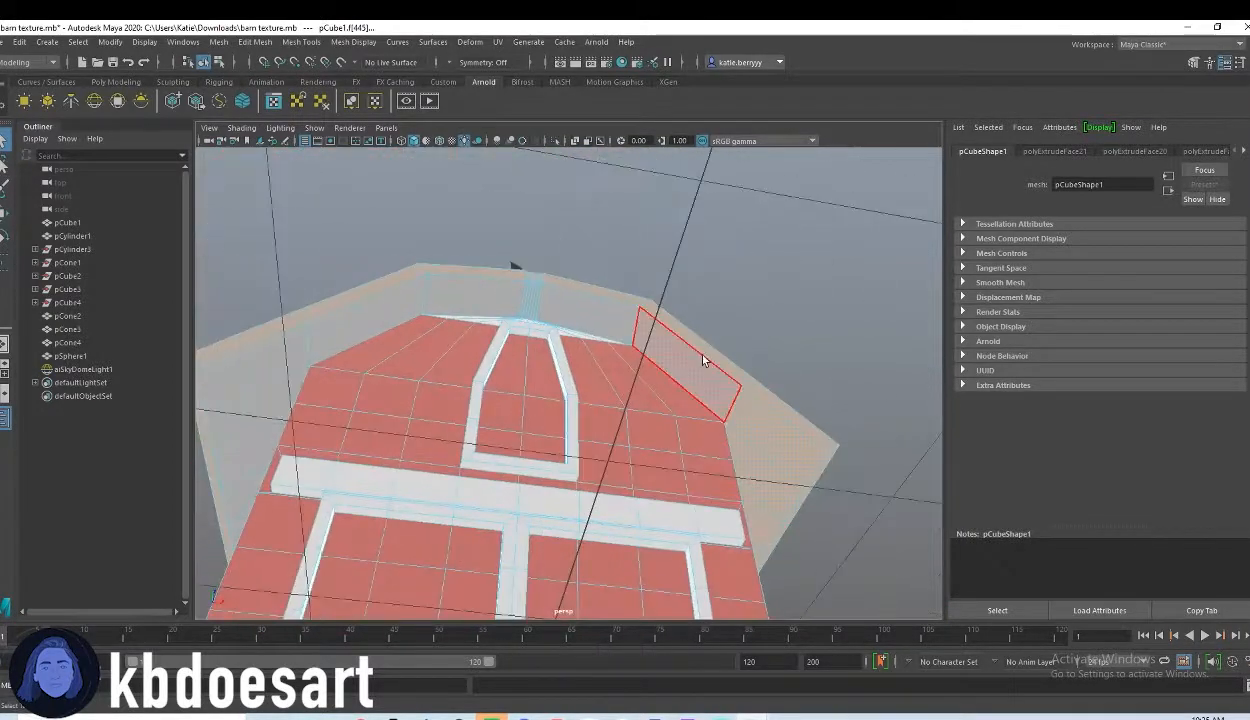
{"action": "mouse_move", "coordinate": [442, 364]}
{"action": "left_mouse_down", "text": "alt"}
{"action": "mouse_move", "coordinate": [477, 364]}
{"action": "mouse_move", "coordinate": [438, 407]}
{"action": "mouse_move", "coordinate": [594, 368]}
{"action": "mouse_move", "coordinate": [603, 476]}
{"action": "mouse_move", "coordinate": [605, 335]}
{"action": "left_mouse_up", "text": "alt"}
{"action": "left_click_drag", "start_coordinate": [570, 450], "coordinate": [567, 449], "text": "ctrl+shift"}
{"action": "left_click_drag", "start_coordinate": [479, 443], "coordinate": [576, 432], "text": "alt"}
Add the narrow faces along the roof ridge to the selection, working from the front toward the weathervane.
{"action": "scroll", "coordinate": [517, 465], "scroll_direction": "up", "scroll_amount": 4}
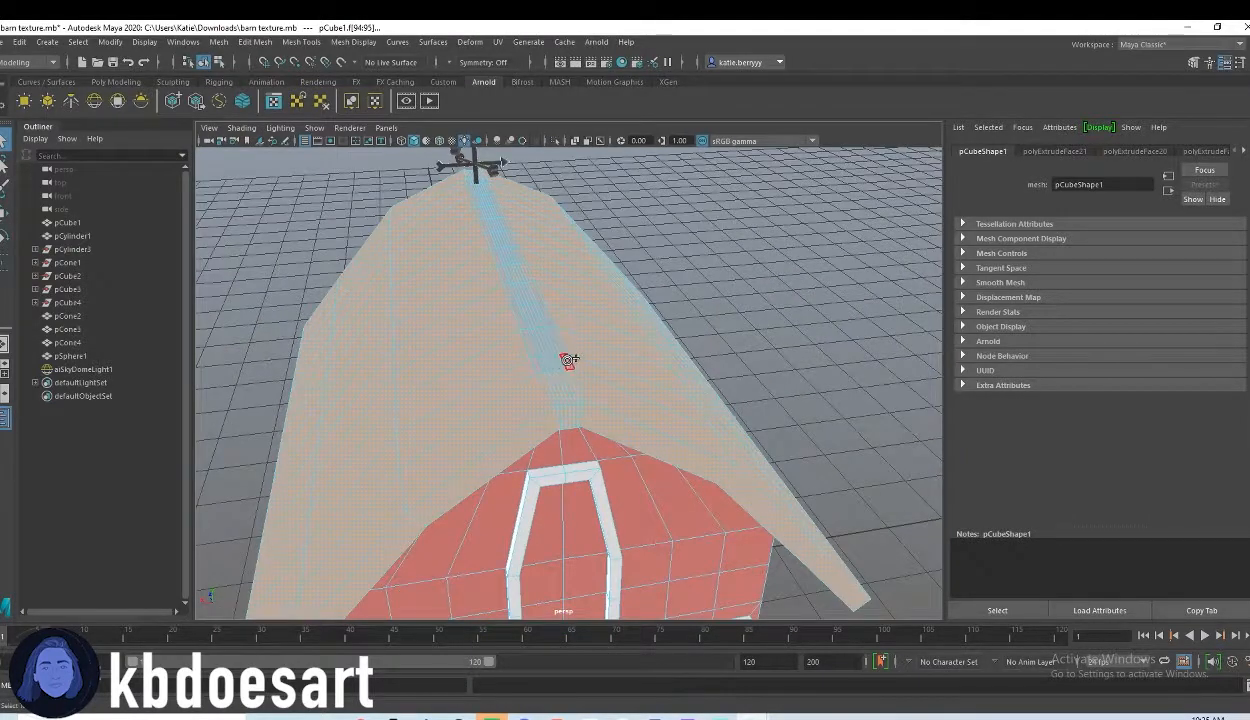
{"action": "left_click_drag", "start_coordinate": [518, 346], "coordinate": [561, 326], "text": "ctrl+shift"}
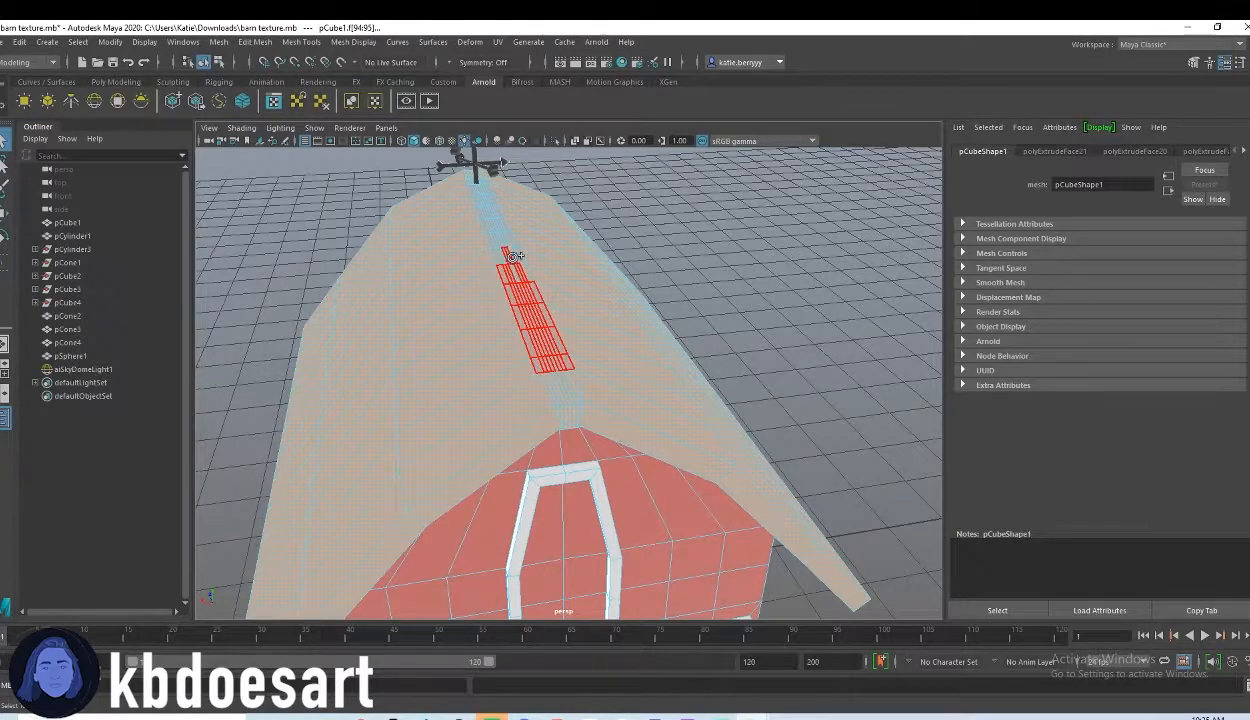
{"action": "mouse_move", "coordinate": [509, 253]}
{"action": "left_mouse_down", "text": "ctrl+shift"}
{"action": "mouse_move", "coordinate": [477, 218]}
{"action": "mouse_move", "coordinate": [490, 189]}
{"action": "left_mouse_up", "text": "ctrl+shift"}
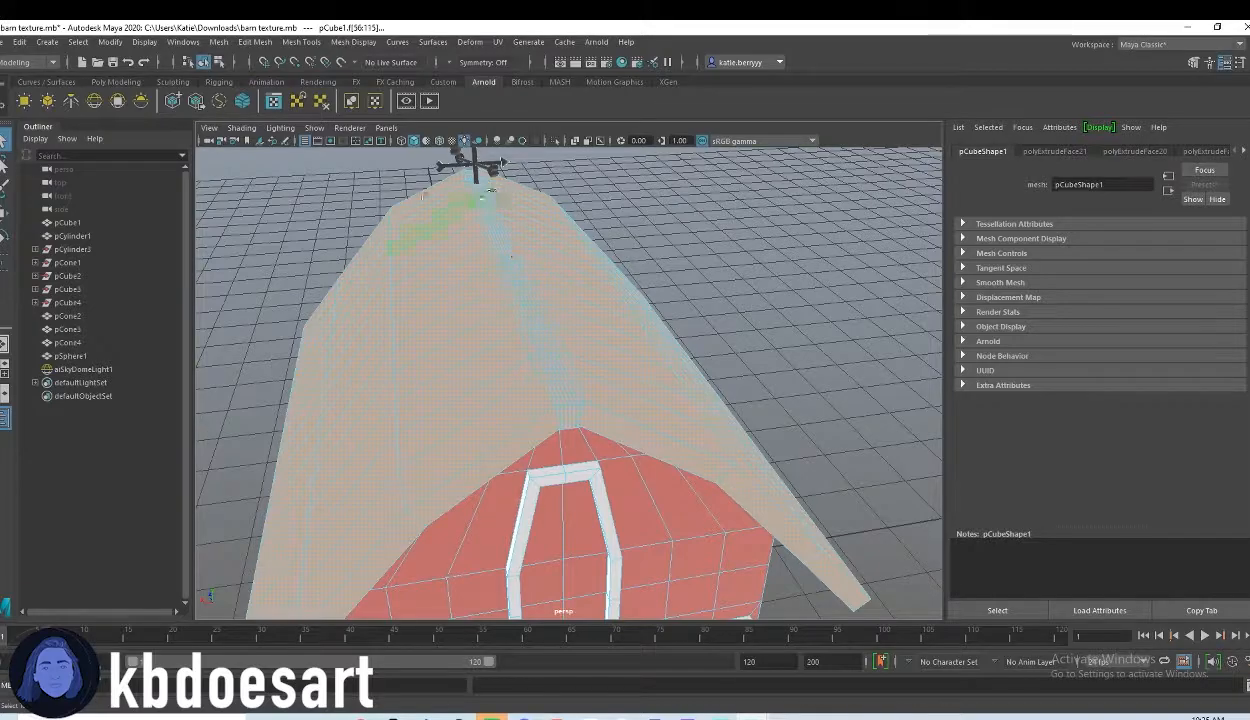
Extend the roof selection to the small ridge faces around the base of the weathervane.
{"action": "middle_click_drag", "start_coordinate": [426, 215], "coordinate": [573, 350], "text": "alt"}
{"action": "scroll", "coordinate": [573, 350], "scroll_direction": "up", "scroll_amount": 5}
{"action": "middle_click_drag", "start_coordinate": [674, 223], "coordinate": [658, 406], "text": "alt"}
{"action": "scroll", "coordinate": [658, 406], "scroll_direction": "up", "scroll_amount": 3}
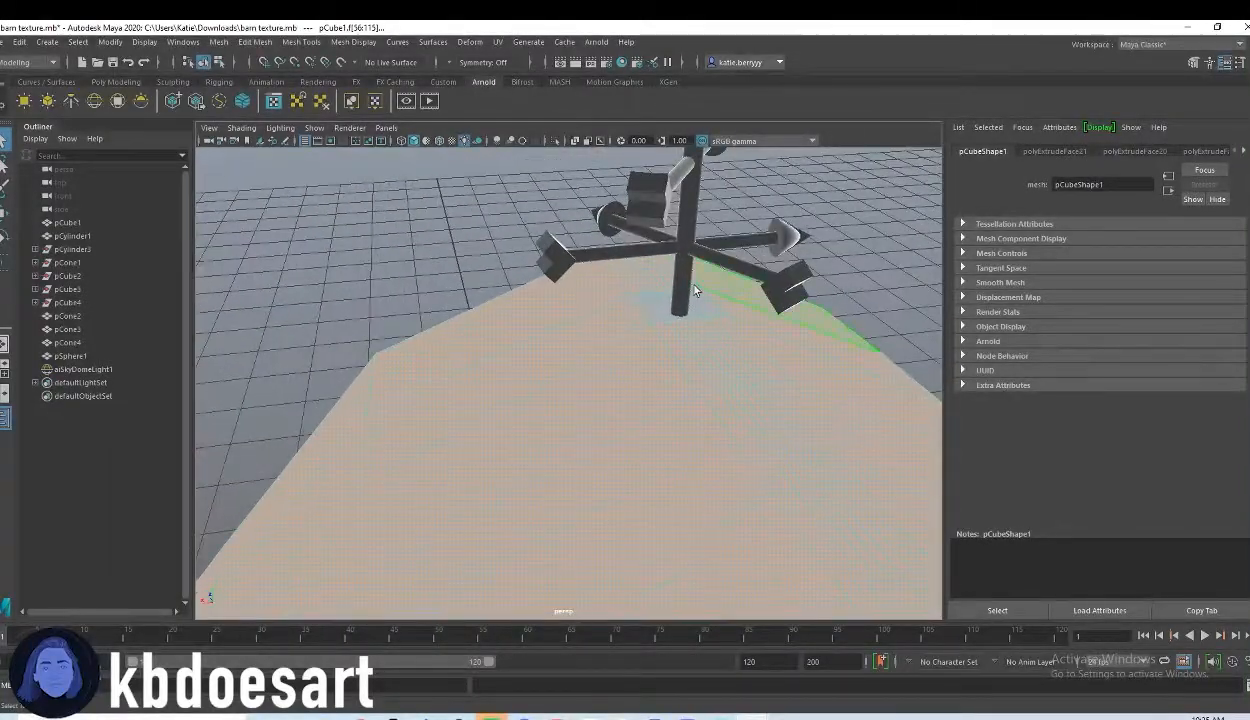
{"action": "left_click_drag", "start_coordinate": [772, 334], "coordinate": [746, 322], "text": "alt"}
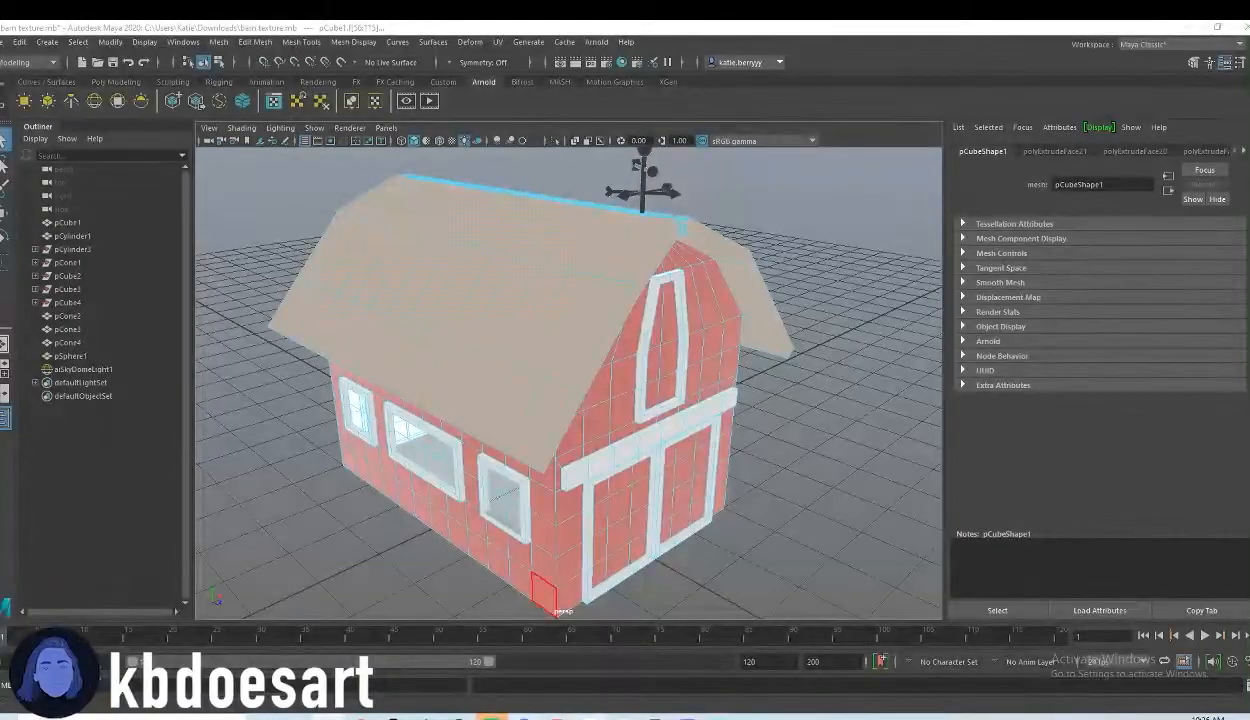
Switch to the Poly Haven site in Chrome and open its full texture library.
{"action": "mouse_move", "coordinate": [361, 717]}
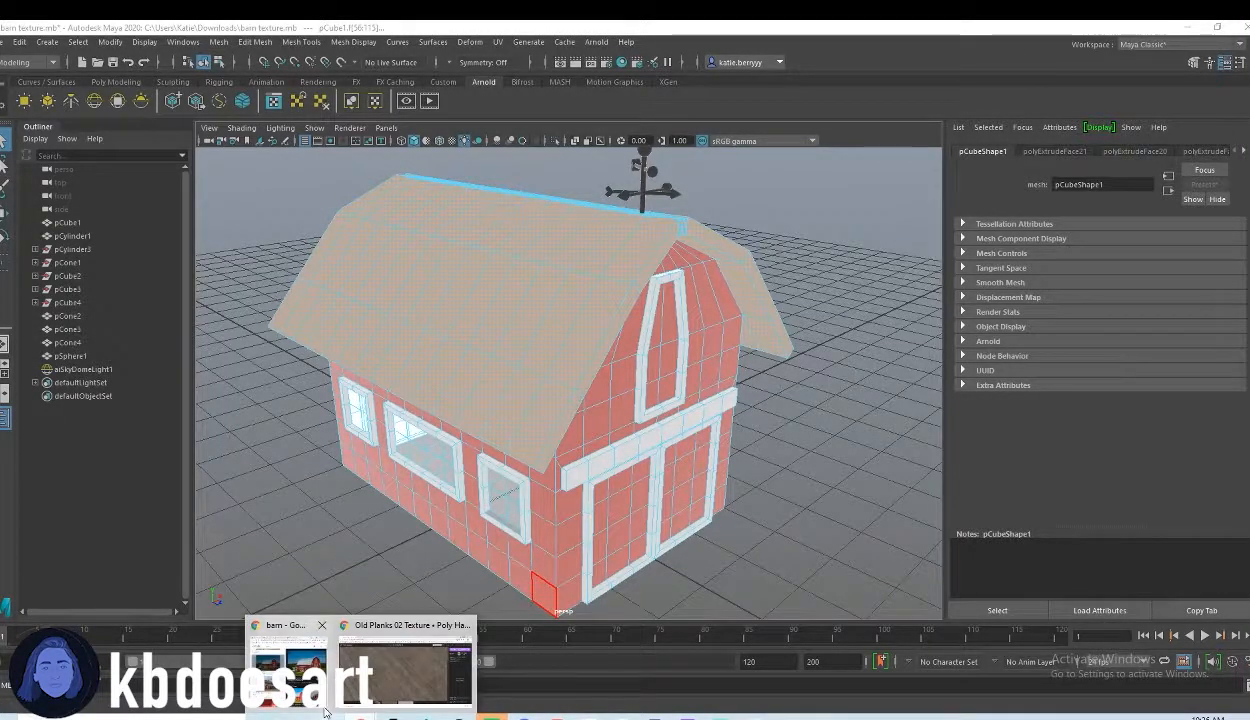
{"action": "left_click", "coordinate": [405, 668]}
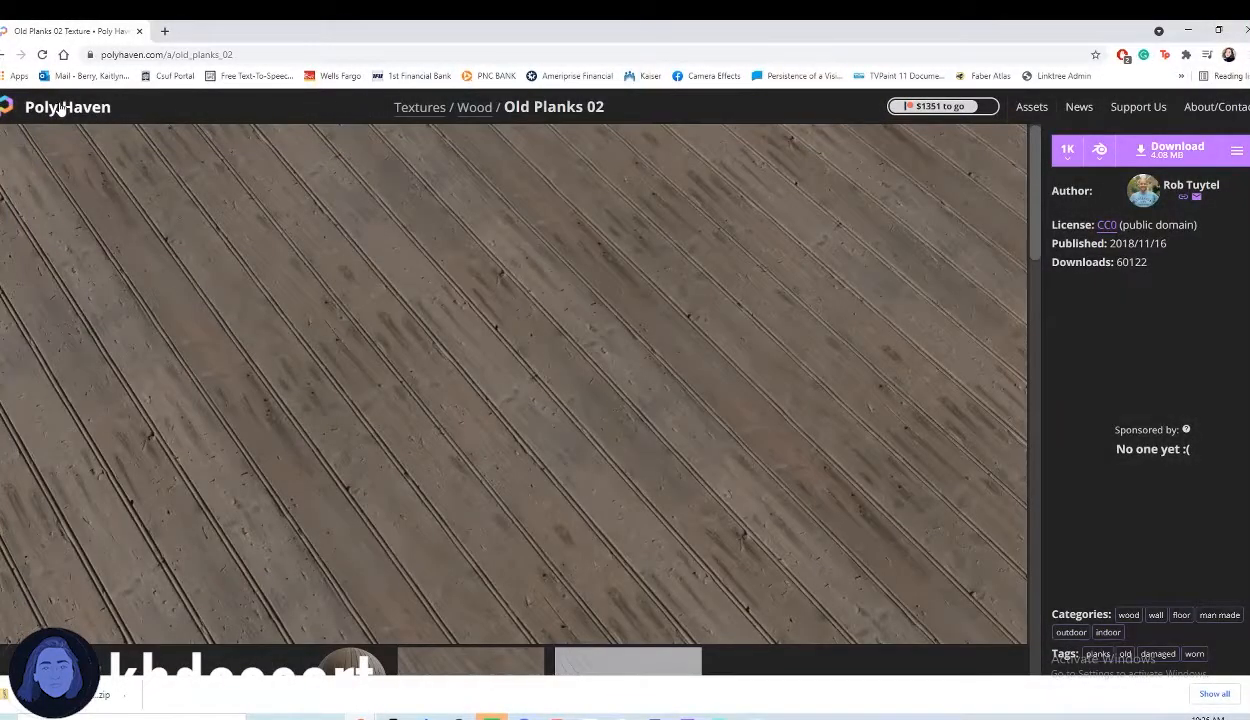
{"action": "left_click", "coordinate": [61, 108]}
{"action": "scroll", "coordinate": [505, 470], "scroll_direction": "down", "scroll_amount": 3}
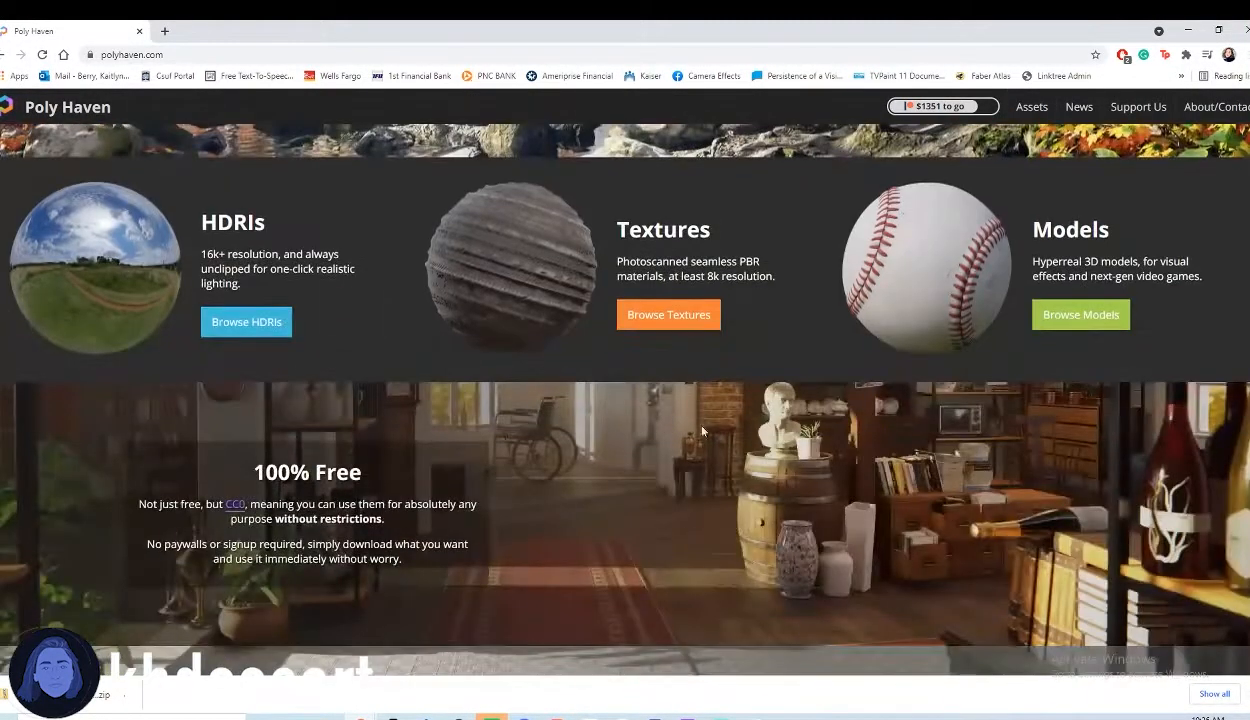
{"action": "left_click", "coordinate": [515, 265]}
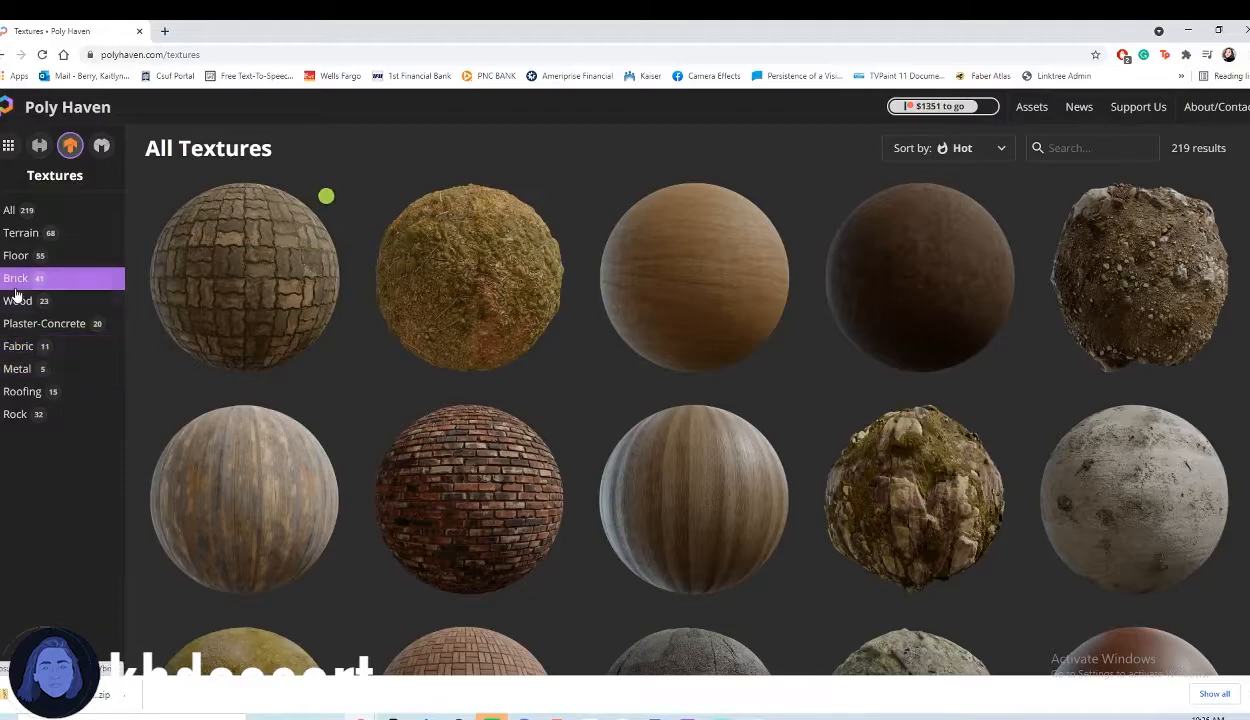
Open the Green Metal Rust texture in the Metal category and download its 1K version.
{"action": "left_click", "coordinate": [20, 346]}
{"action": "left_click", "coordinate": [20, 399]}
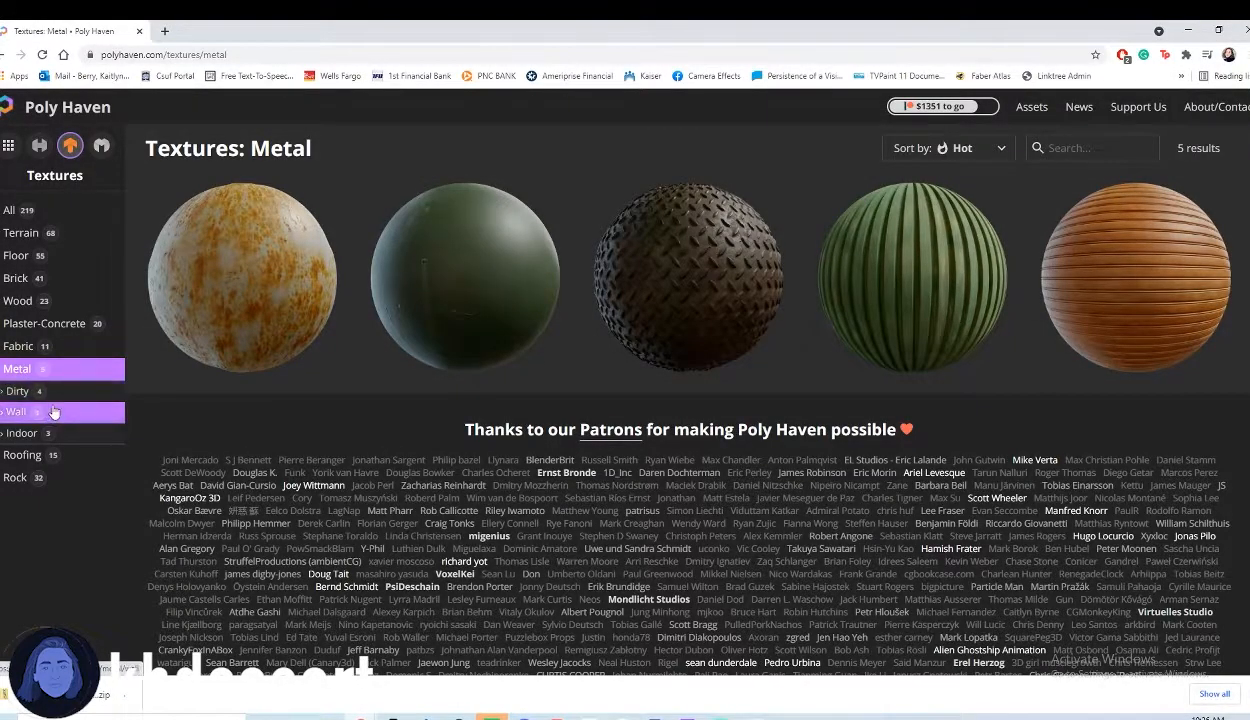
{"action": "left_click", "coordinate": [456, 321]}
{"action": "scroll", "coordinate": [716, 513], "scroll_direction": "down", "scroll_amount": 3}
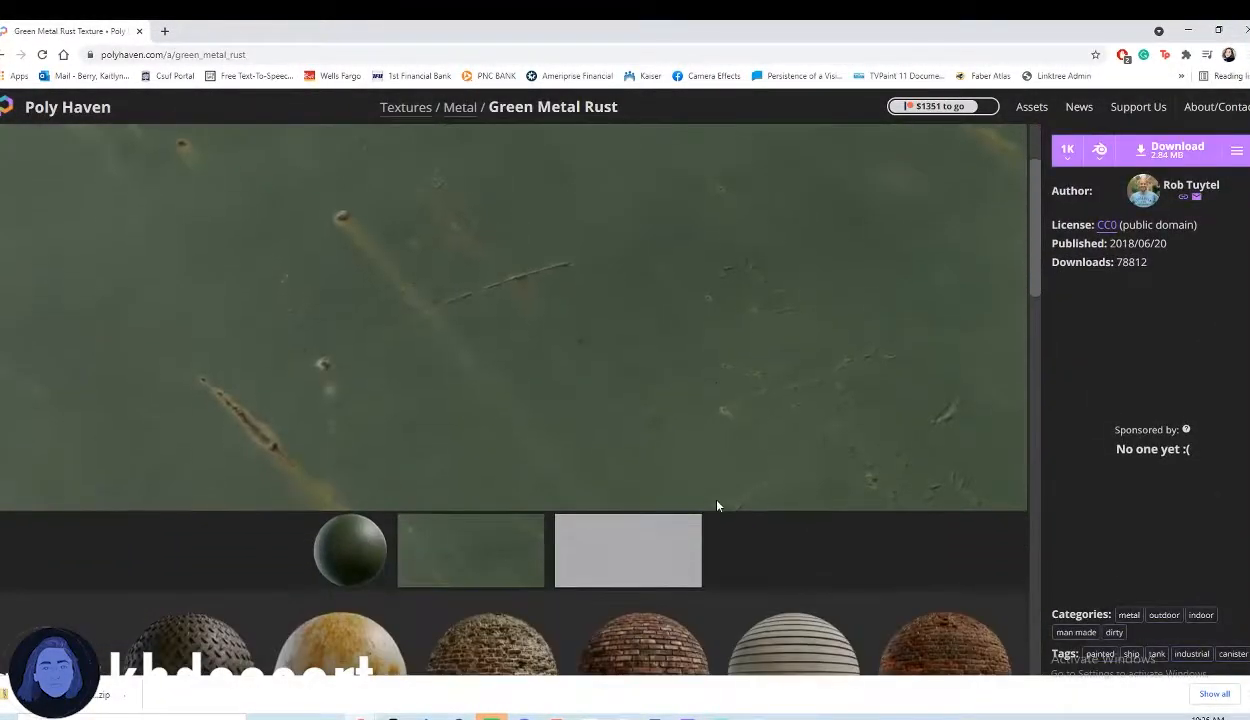
{"action": "left_click", "coordinate": [1137, 152]}
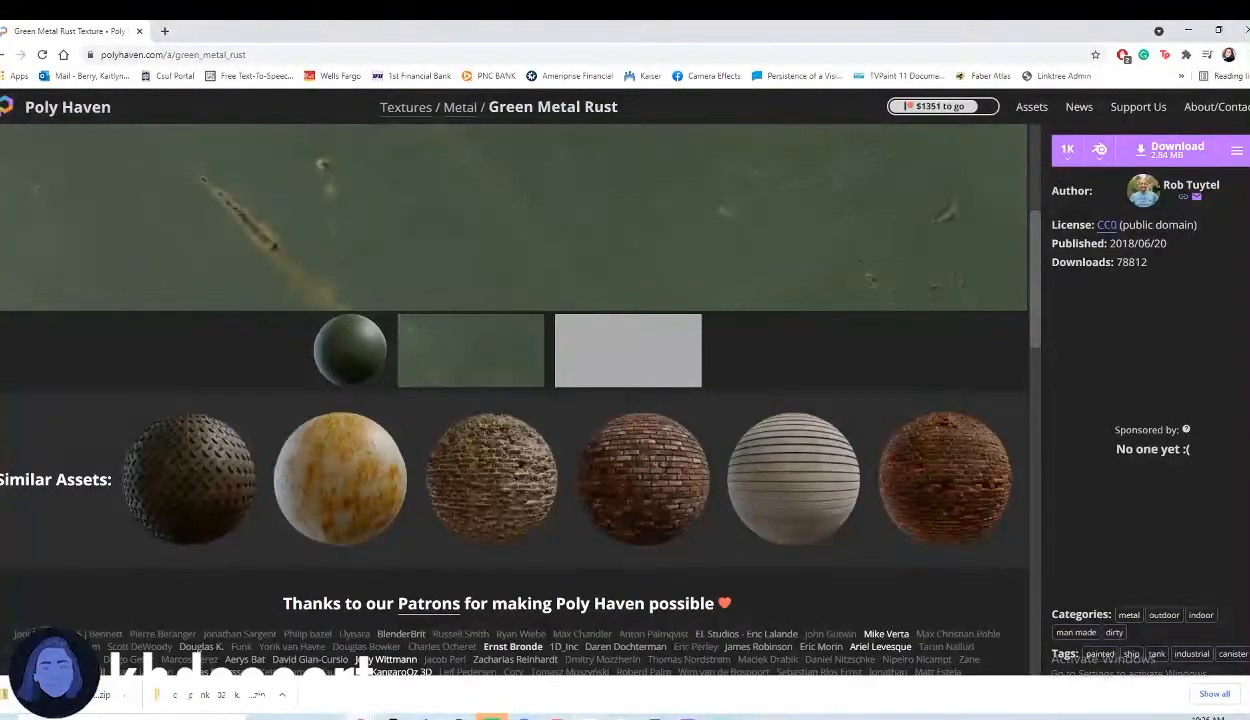
Extract the downloaded green_metal_rust_1k.blend archive within the Downloads folder and open its extracted textures folder.
{"action": "left_click", "coordinate": [325, 716]}
{"action": "left_click", "coordinate": [254, 640]}
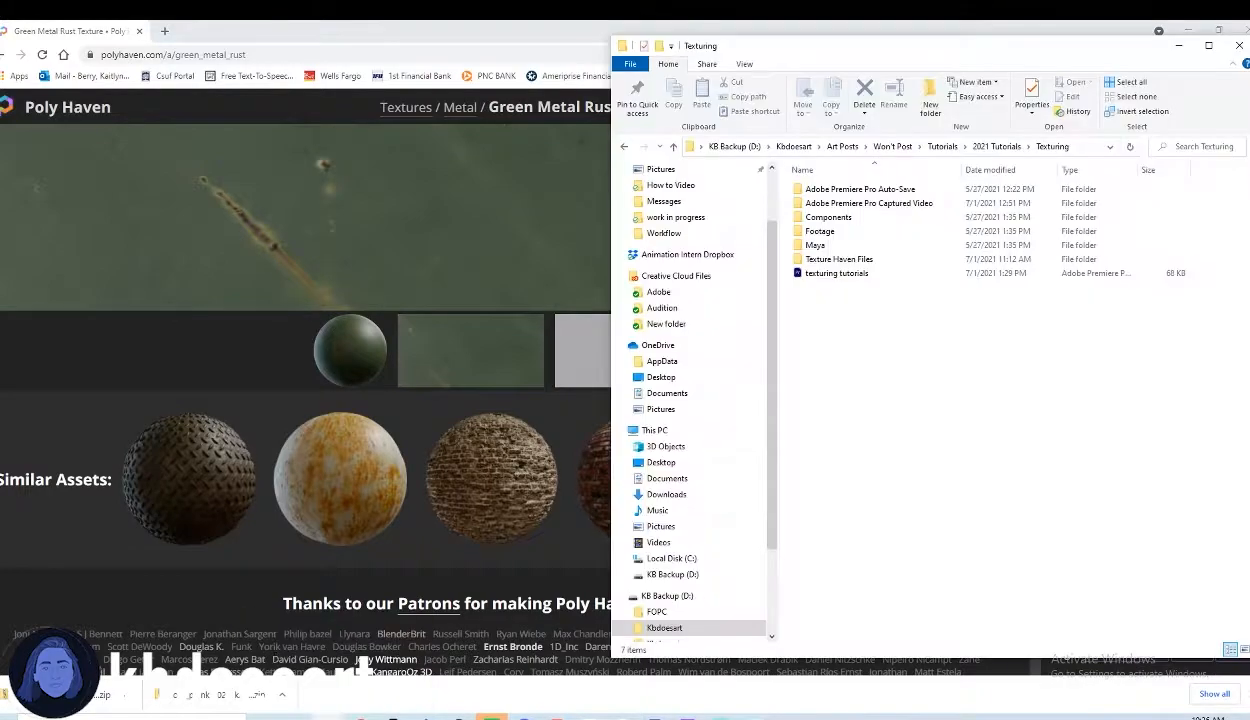
{"action": "left_click", "coordinate": [327, 716]}
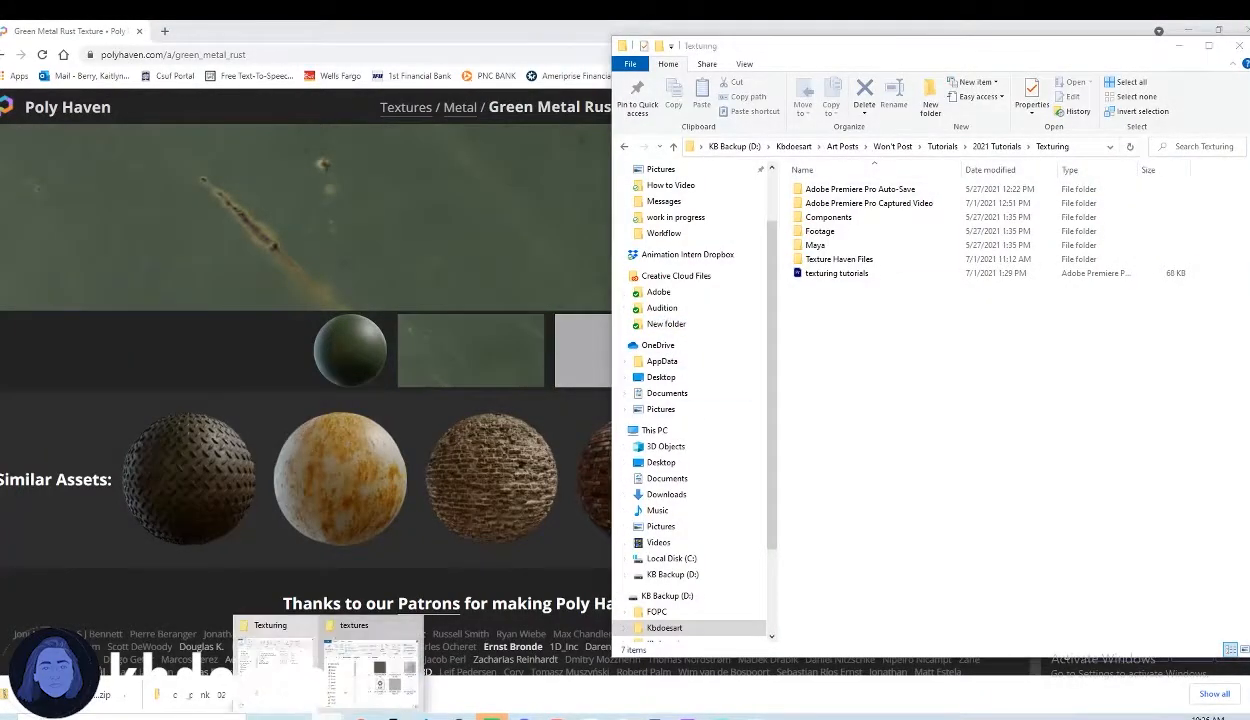
{"action": "left_click", "coordinate": [666, 494]}
{"action": "double_click", "coordinate": [1050, 225]}
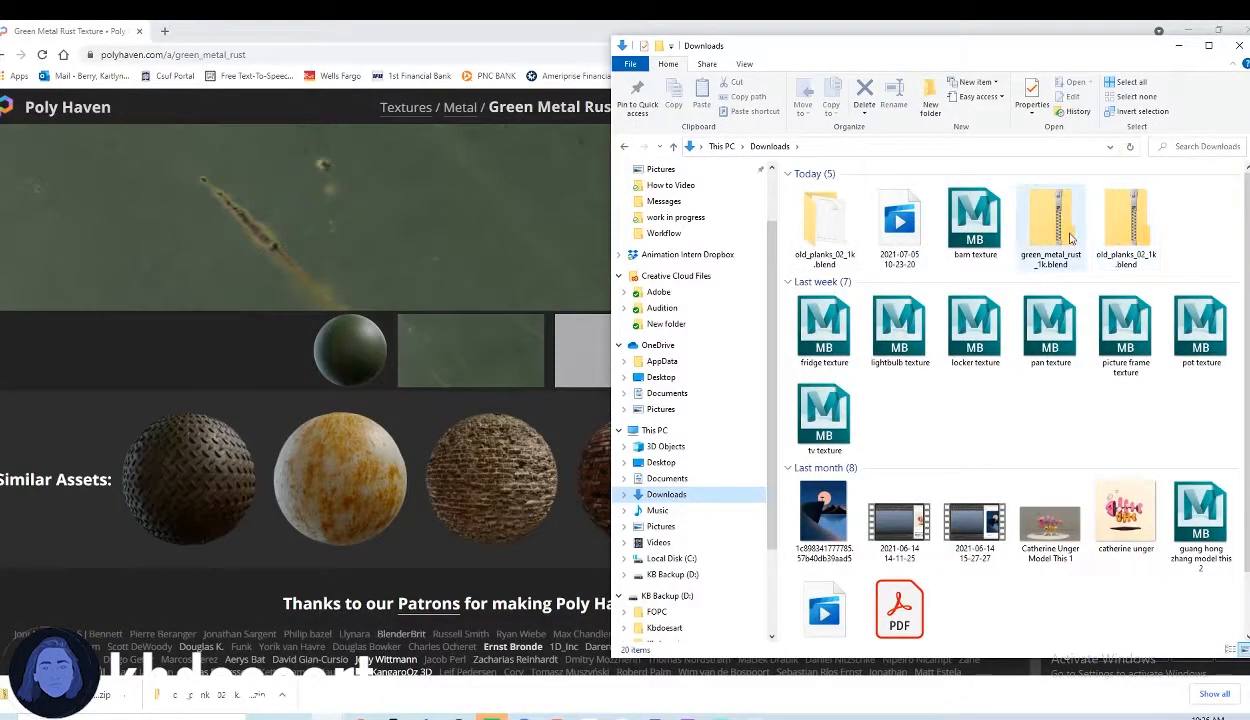
{"action": "left_click", "coordinate": [903, 106]}
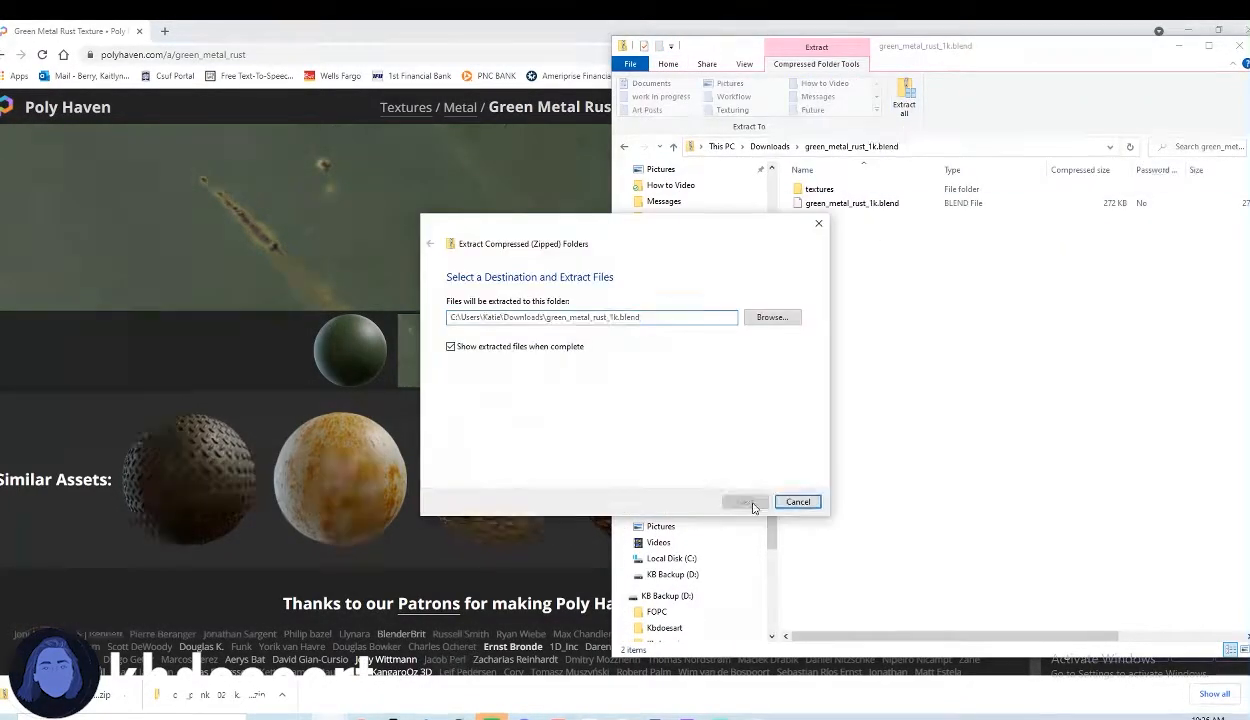
{"action": "left_click", "coordinate": [745, 503]}
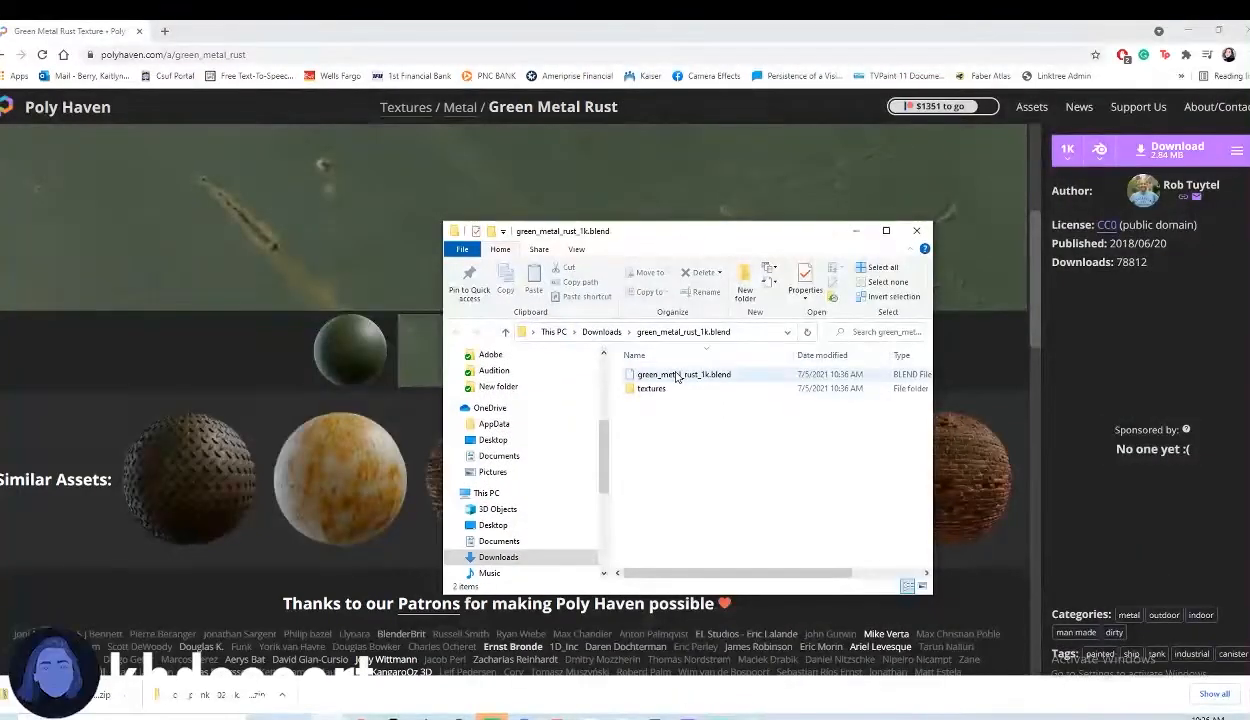
{"action": "double_click", "coordinate": [655, 388]}
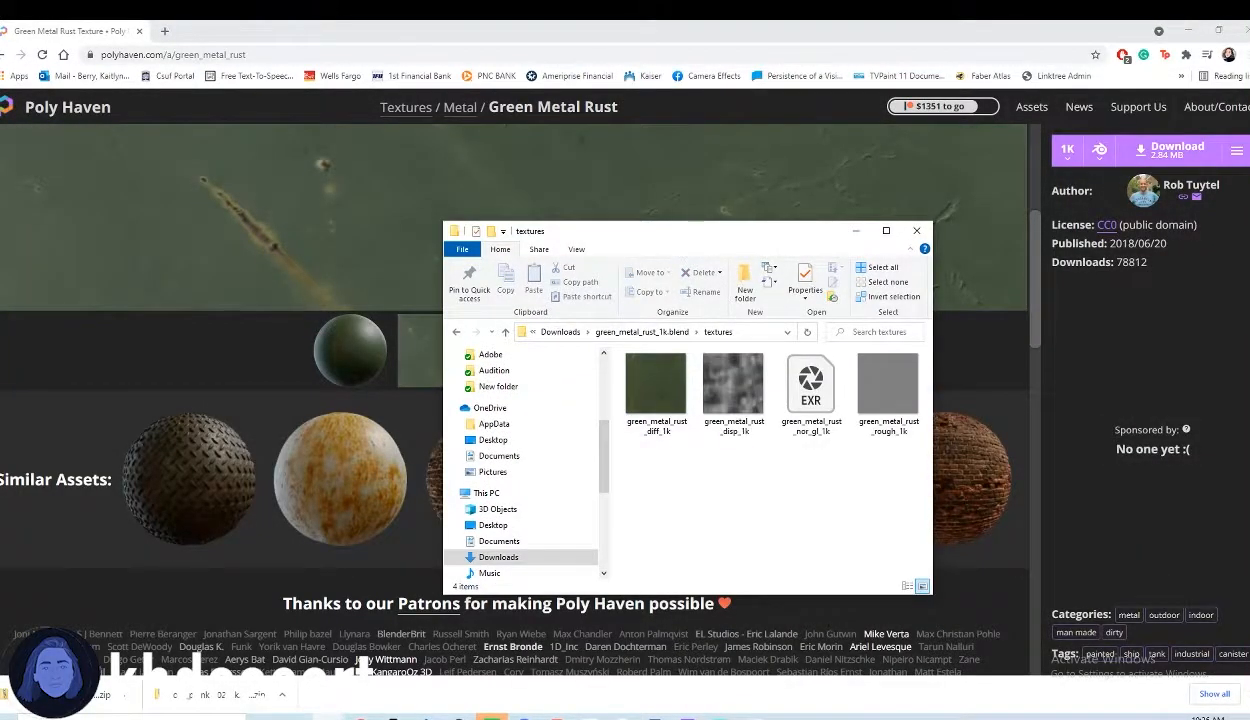
{"action": "left_click_drag", "start_coordinate": [777, 252], "coordinate": [1249, 260]}
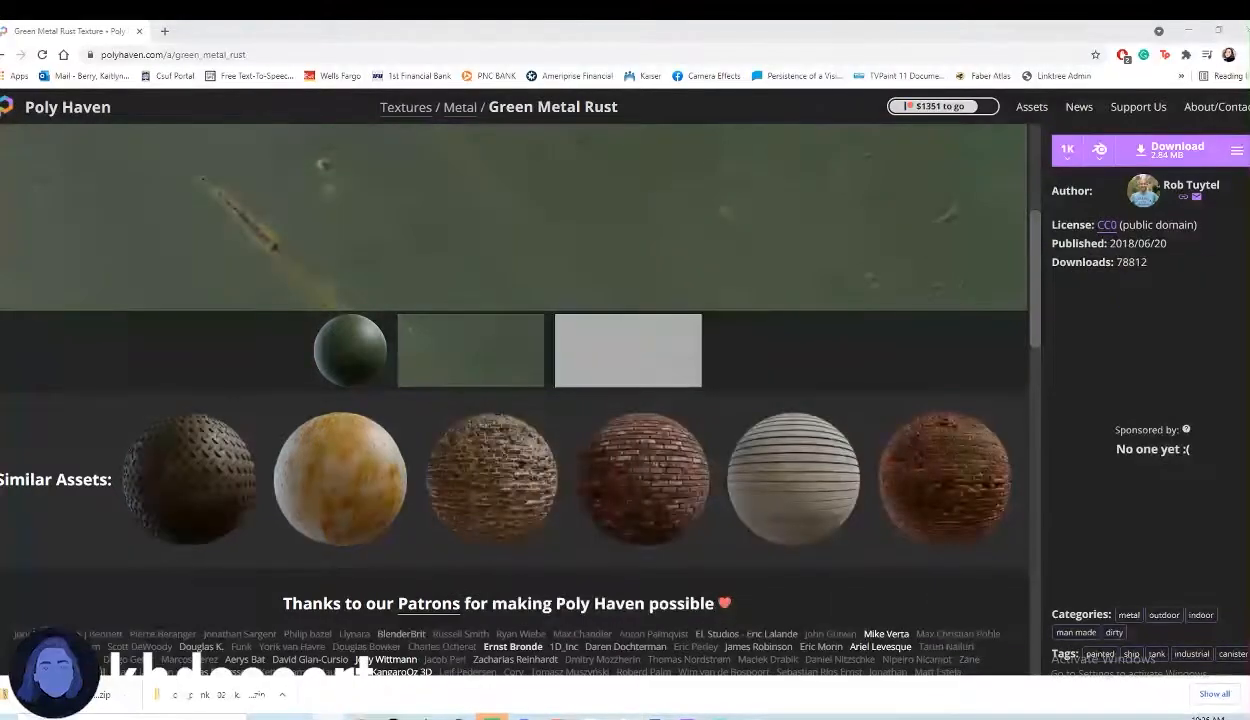
Return to Maya and assign a new Arnold aiStandardSurface material to the selected roof faces.
{"action": "left_click", "coordinate": [1185, 31]}
{"action": "right_click_drag", "start_coordinate": [572, 258], "coordinate": [590, 582]}
{"action": "left_click", "coordinate": [446, 370]}
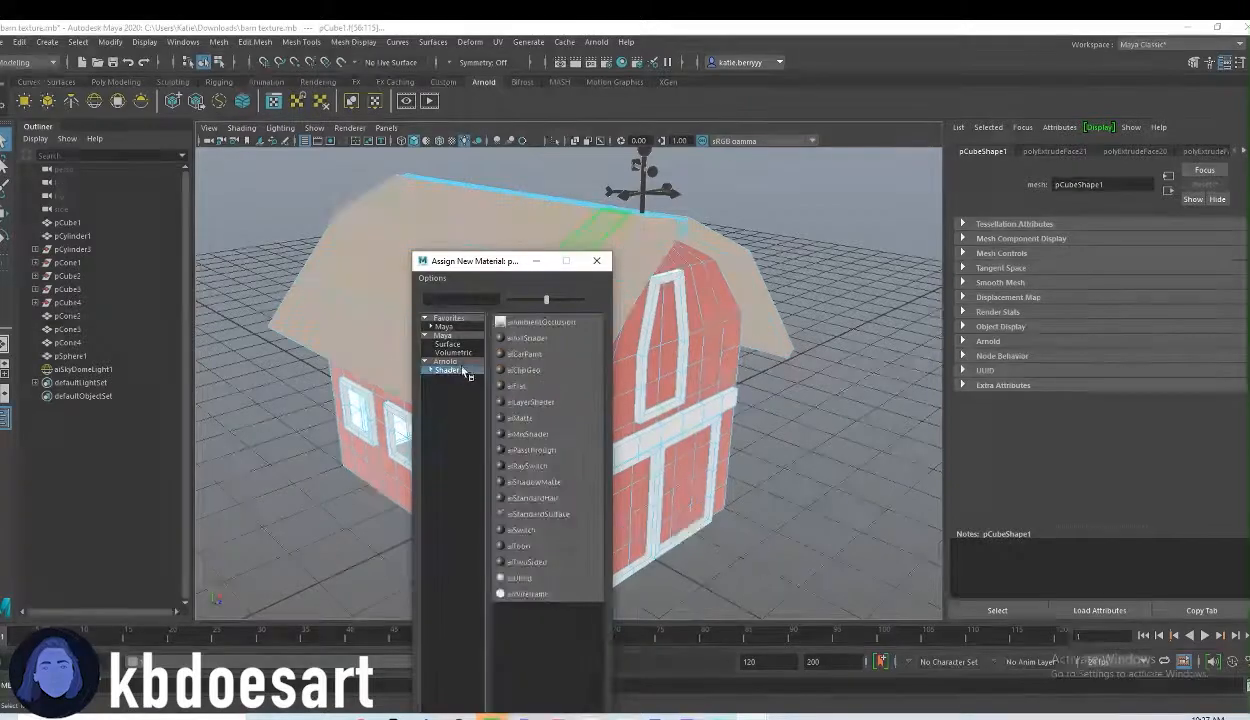
{"action": "left_click_drag", "start_coordinate": [472, 260], "coordinate": [472, 183]}
{"action": "left_click", "coordinate": [553, 437]}
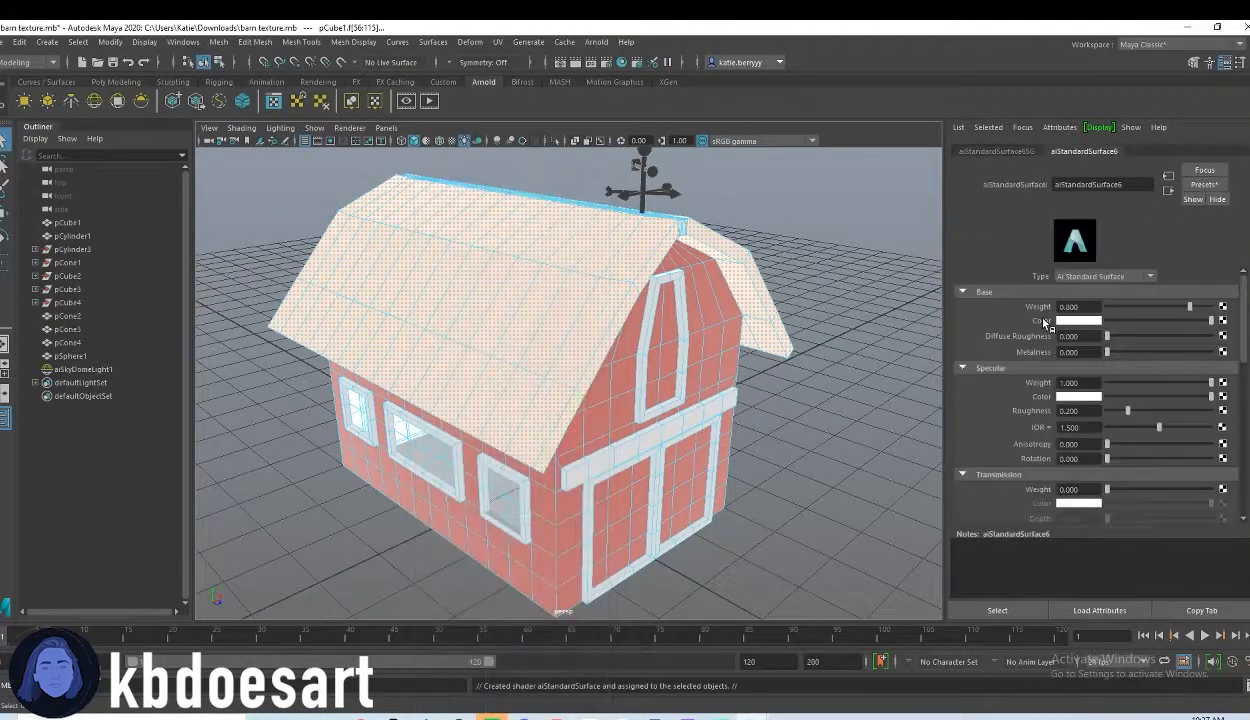
Map the roof material's base color with a file texture using green_metal_rust_diff_1k.jpg from the extracted download.
{"action": "left_click", "coordinate": [1222, 320]}
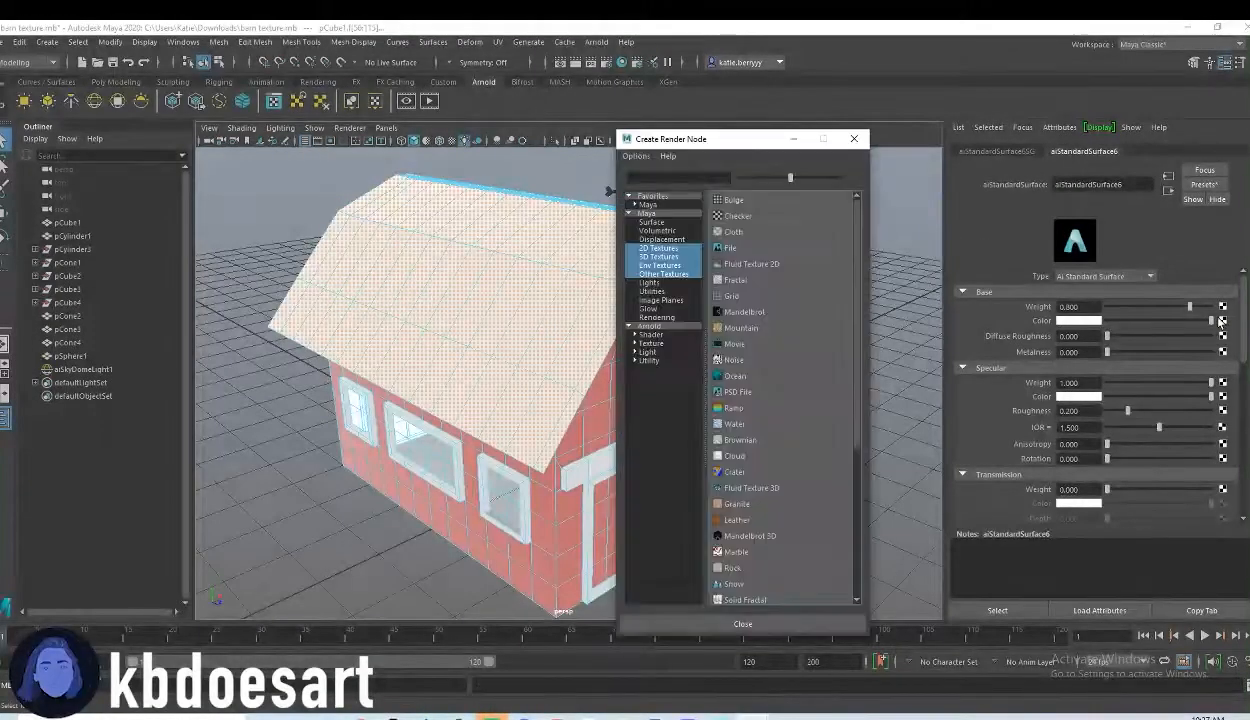
{"action": "left_click", "coordinate": [729, 254]}
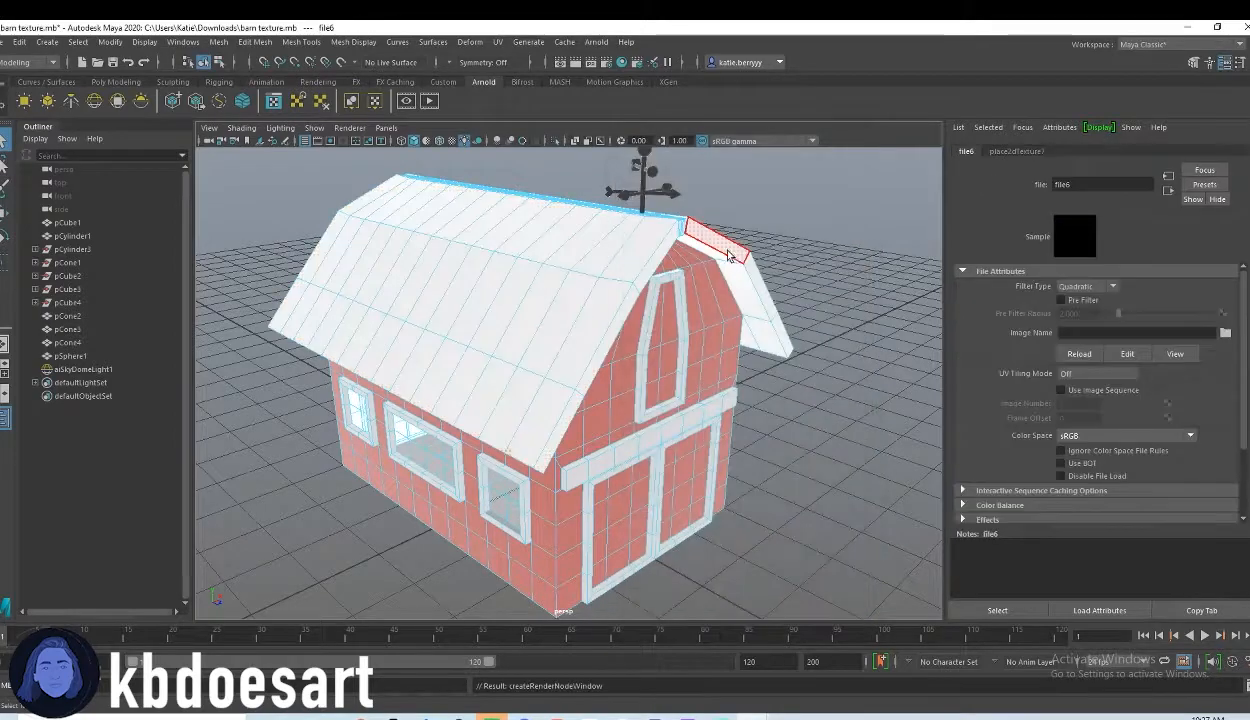
{"action": "left_click", "coordinate": [1225, 332]}
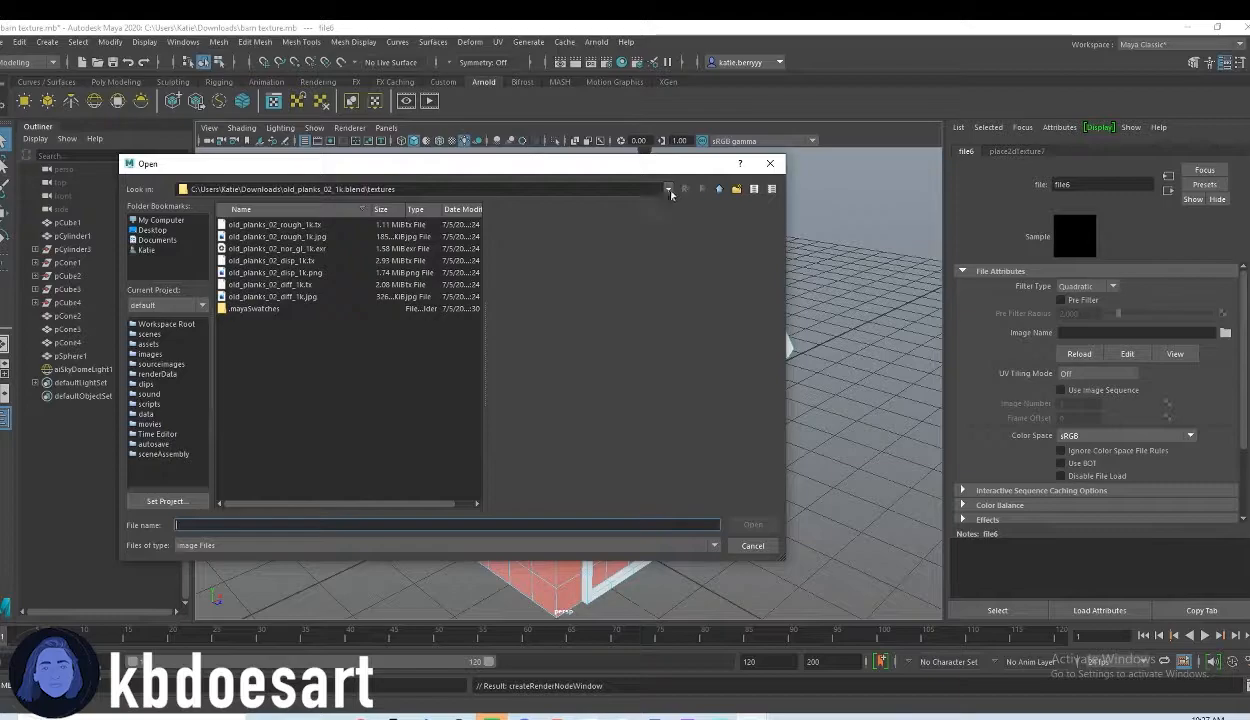
{"action": "left_click", "coordinate": [147, 251]}
{"action": "double_click", "coordinate": [251, 309]}
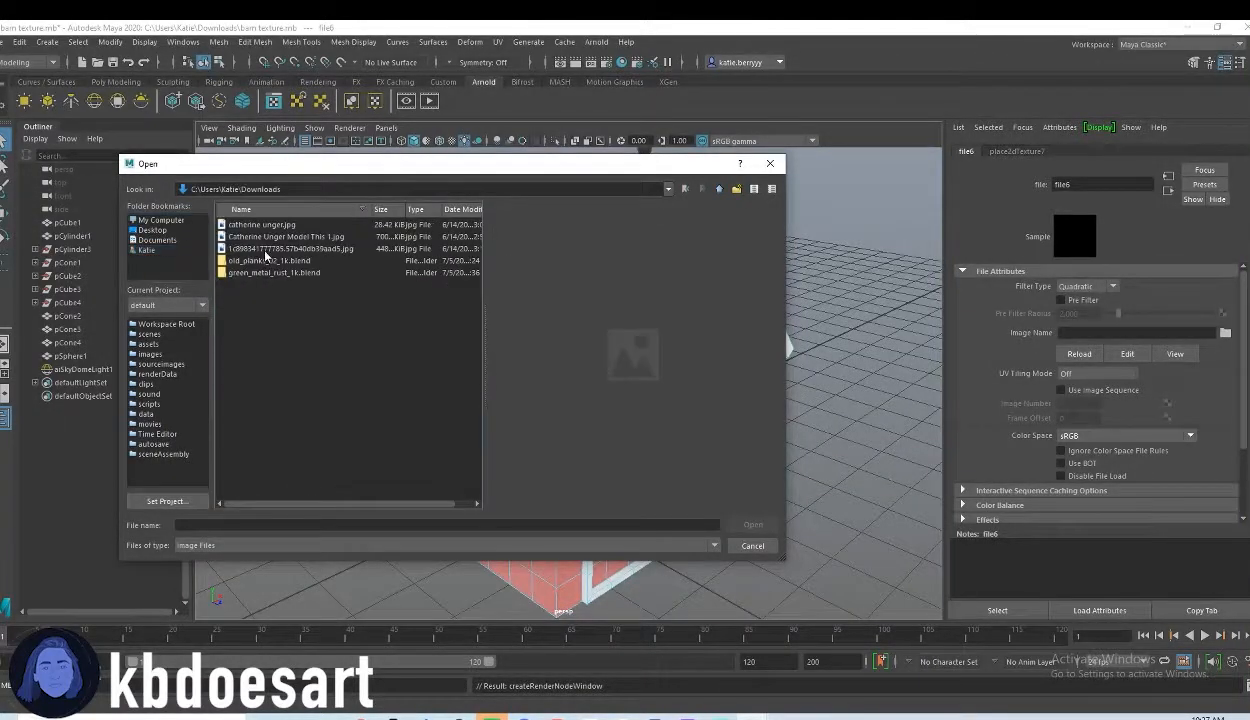
{"action": "double_click", "coordinate": [284, 272]}
{"action": "double_click", "coordinate": [279, 226]}
{"action": "left_click", "coordinate": [288, 237]}
{"action": "left_click", "coordinate": [300, 261]}
{"action": "double_click", "coordinate": [300, 261]}
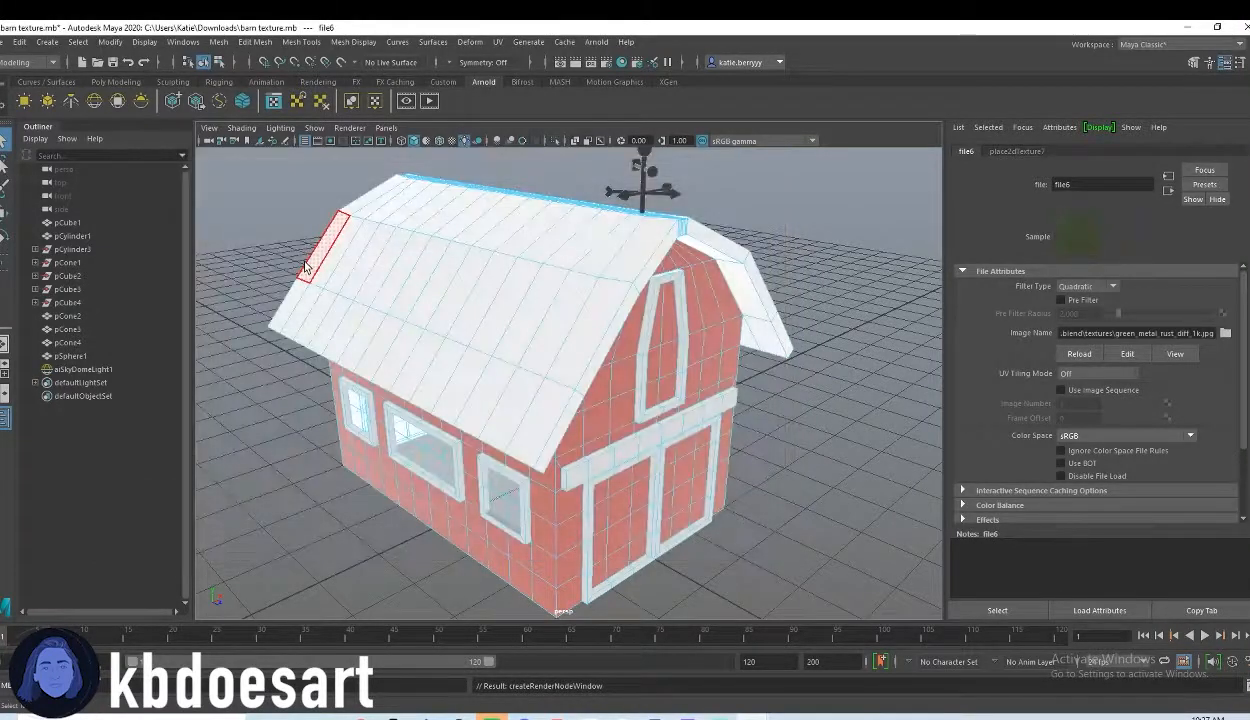
Reopen the roof's aiStandardSurface6 material and map its specular color with a file texture using green_metal_rust_disp_1k.png.
{"action": "left_click", "coordinate": [653, 268]}
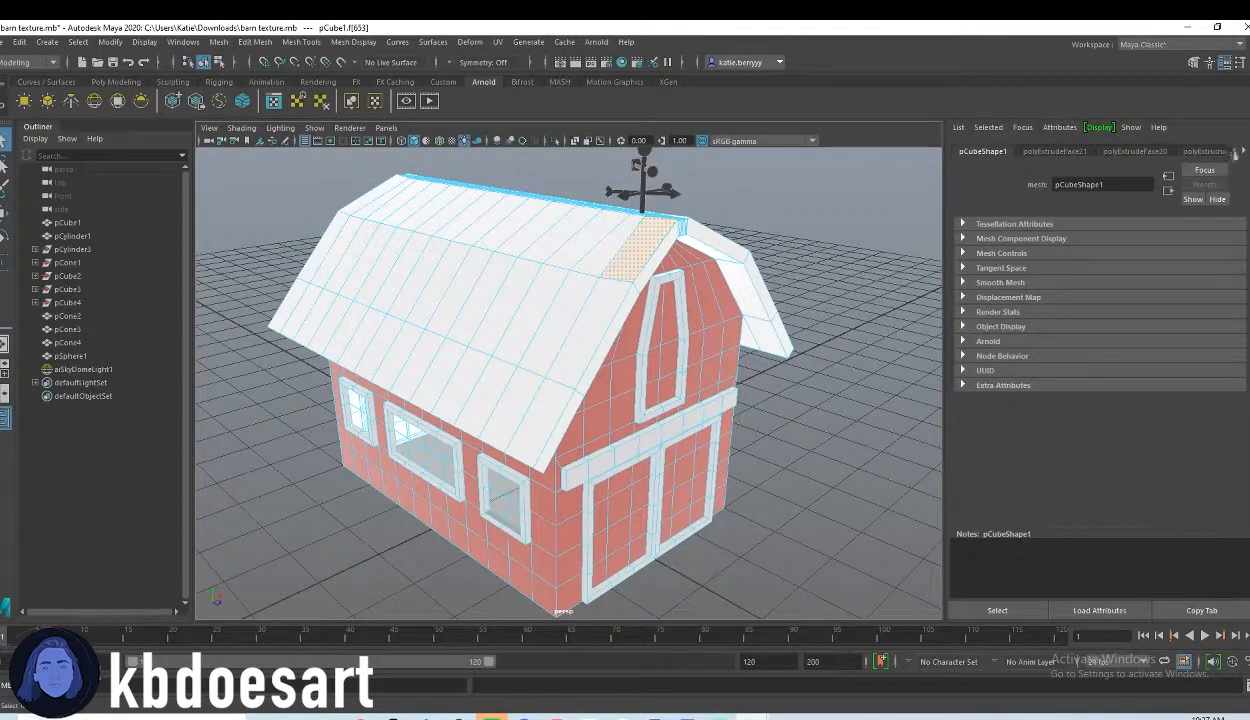
{"action": "left_click", "coordinate": [1245, 152]}
{"action": "left_click", "coordinate": [1245, 152]}
{"action": "left_click", "coordinate": [1245, 152]}
{"action": "left_click", "coordinate": [1245, 152]}
{"action": "left_click", "coordinate": [1245, 152]}
{"action": "left_click", "coordinate": [1168, 150]}
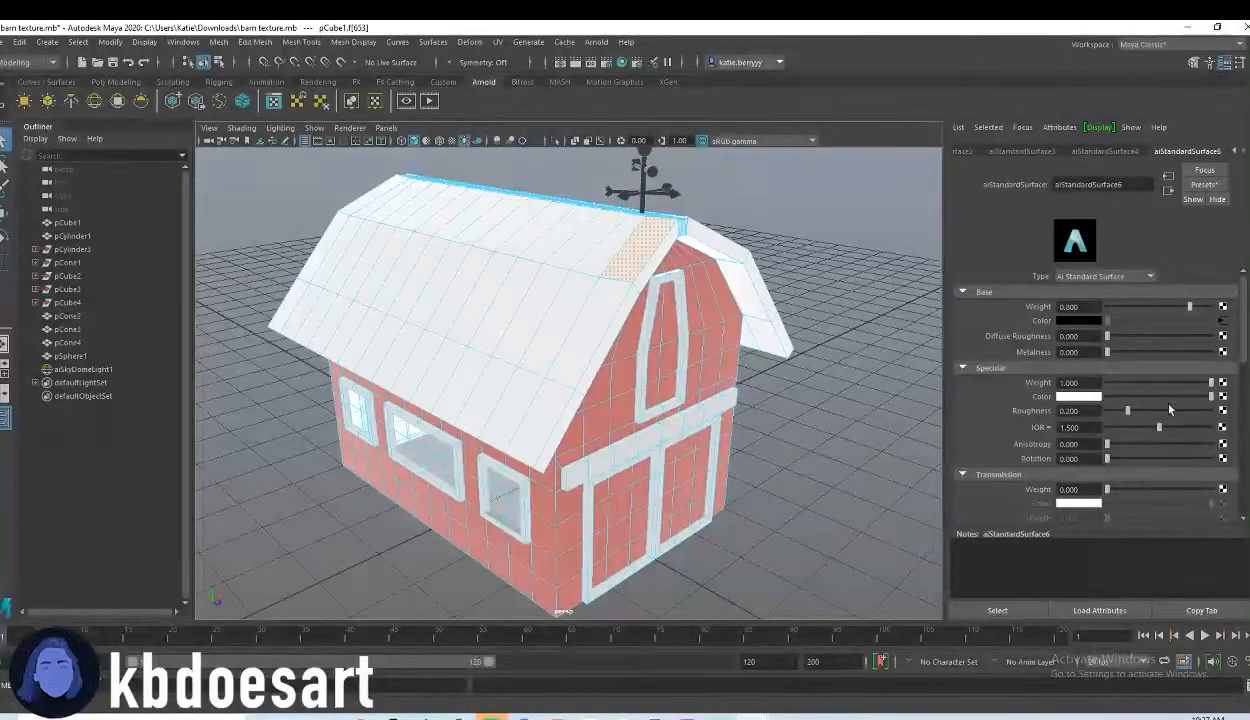
{"action": "left_click", "coordinate": [1222, 397]}
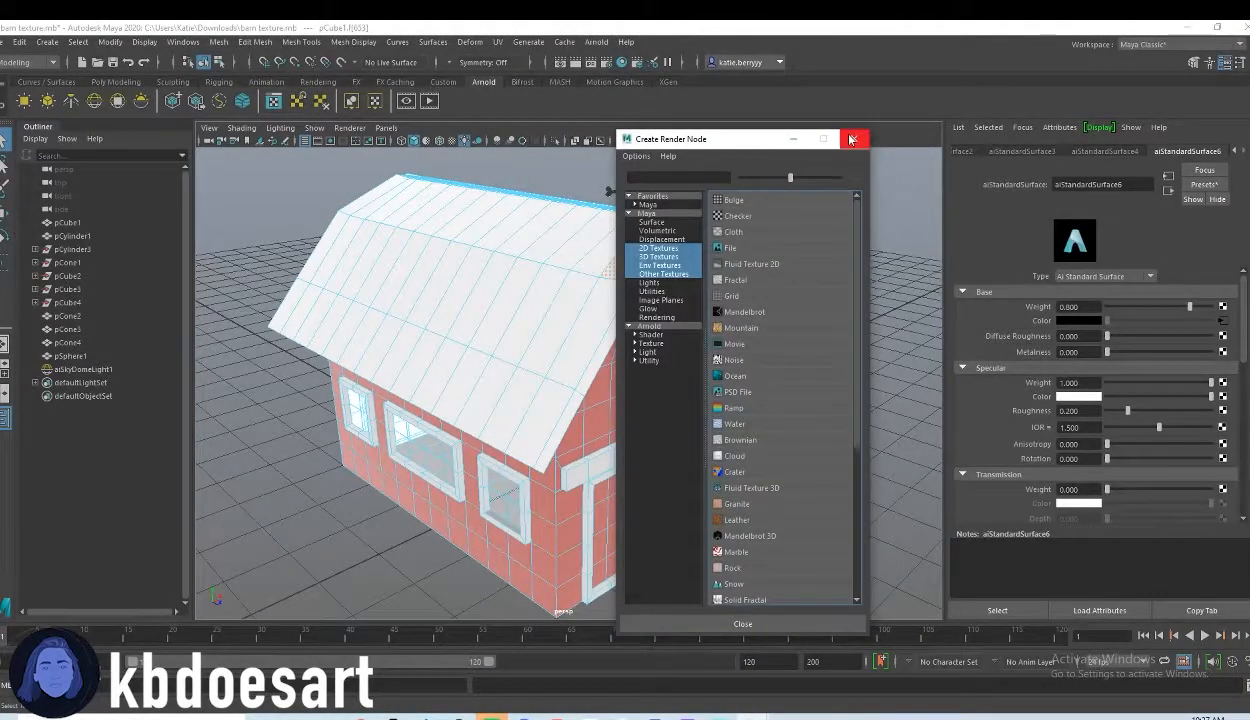
{"action": "left_click", "coordinate": [730, 247]}
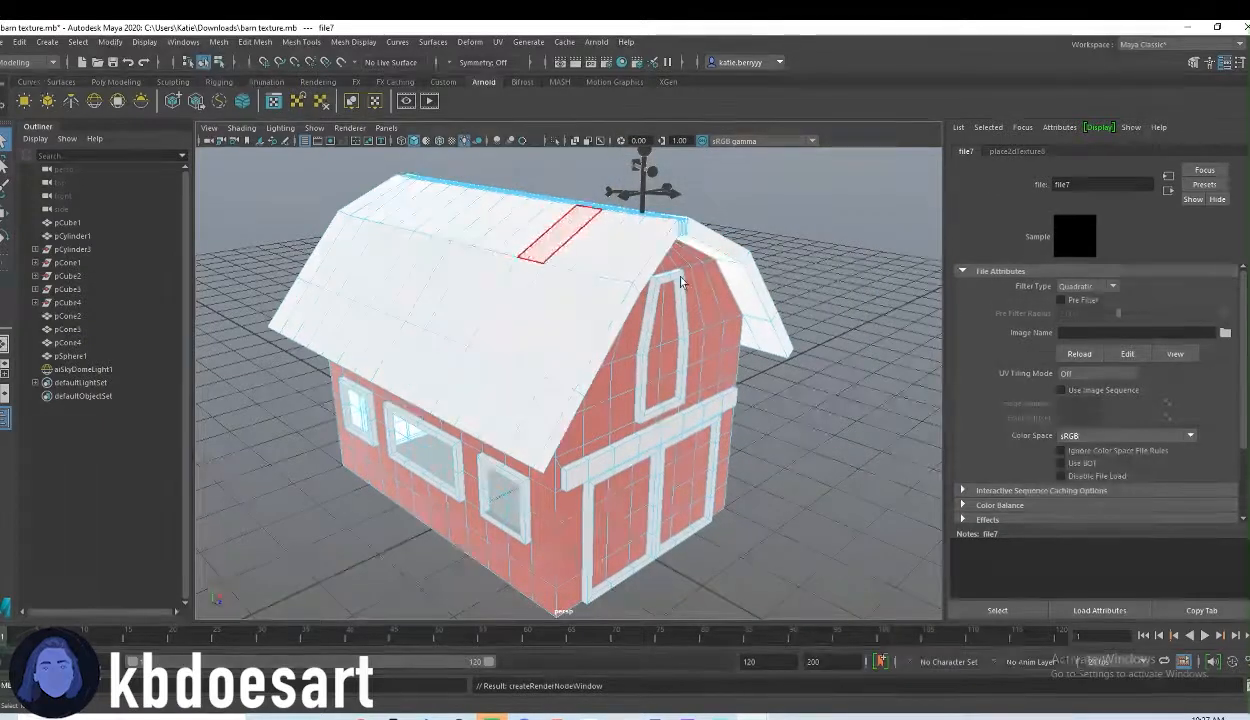
{"action": "left_click", "coordinate": [1225, 333]}
{"action": "left_click", "coordinate": [300, 260]}
{"action": "left_click", "coordinate": [310, 249]}
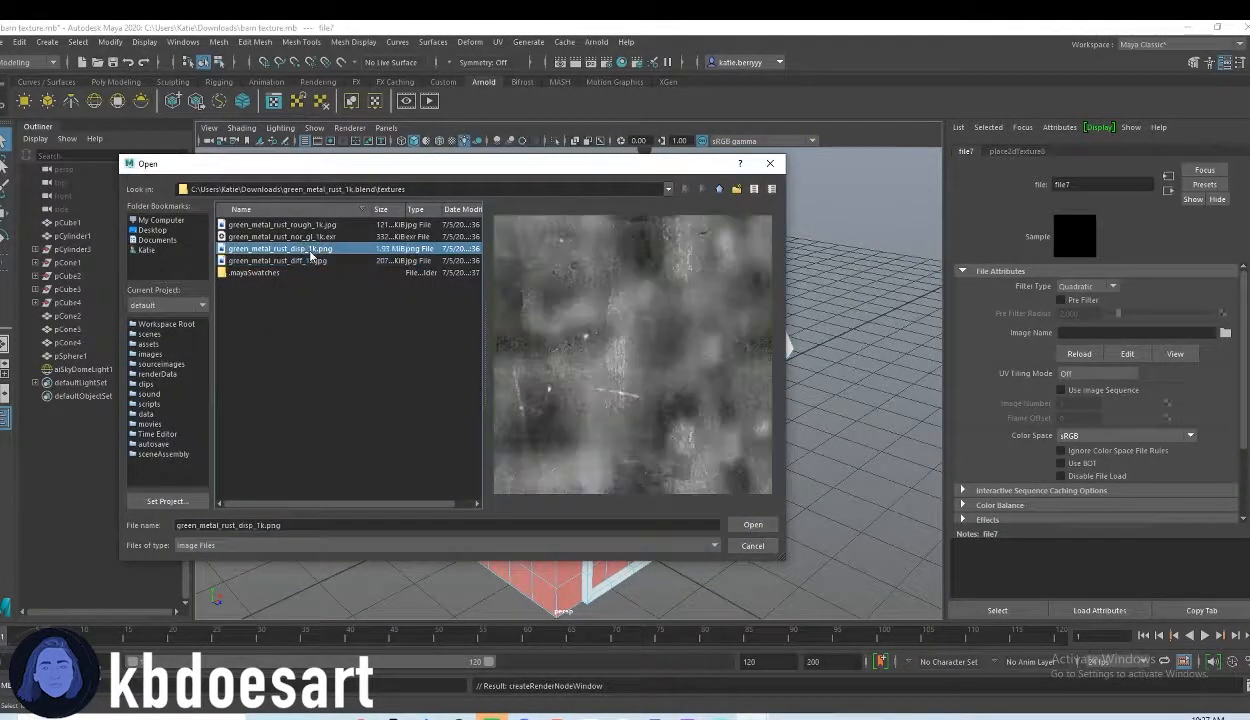
{"action": "double_click", "coordinate": [316, 250]}
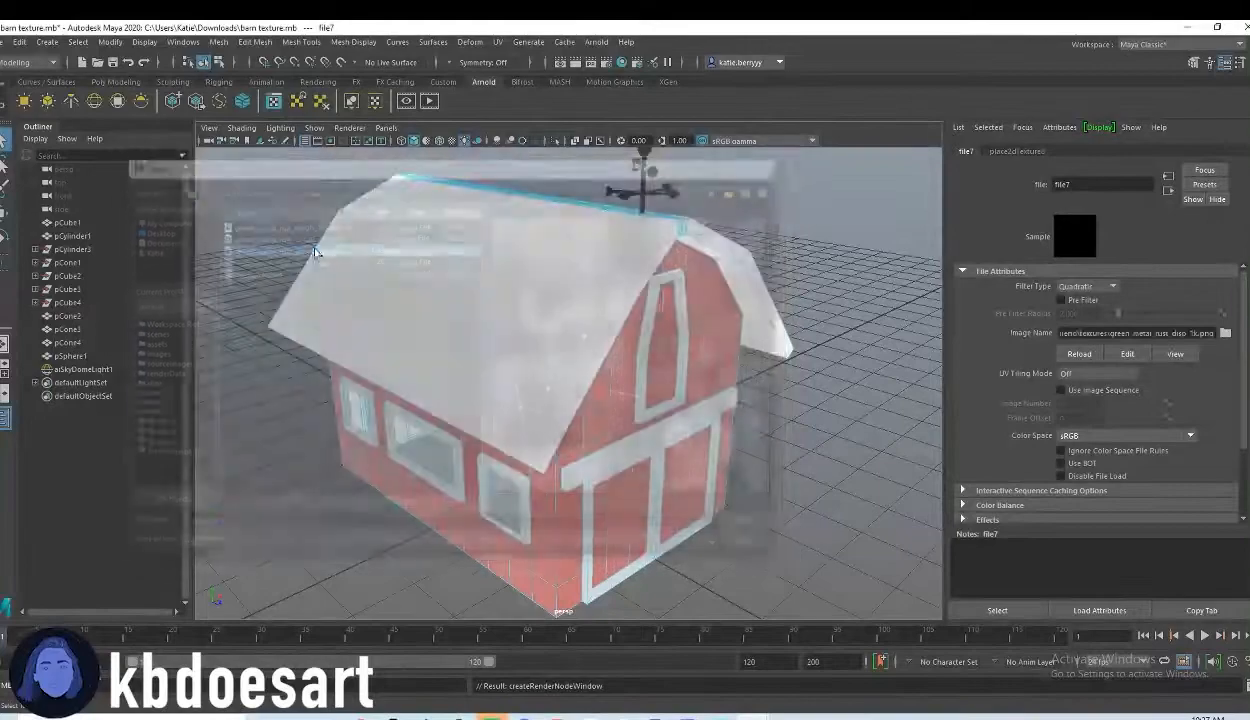
Map the roof material's diffuse roughness with a file texture using green_metal_rust_rough_1k.jpg.
{"action": "left_click", "coordinate": [588, 328]}
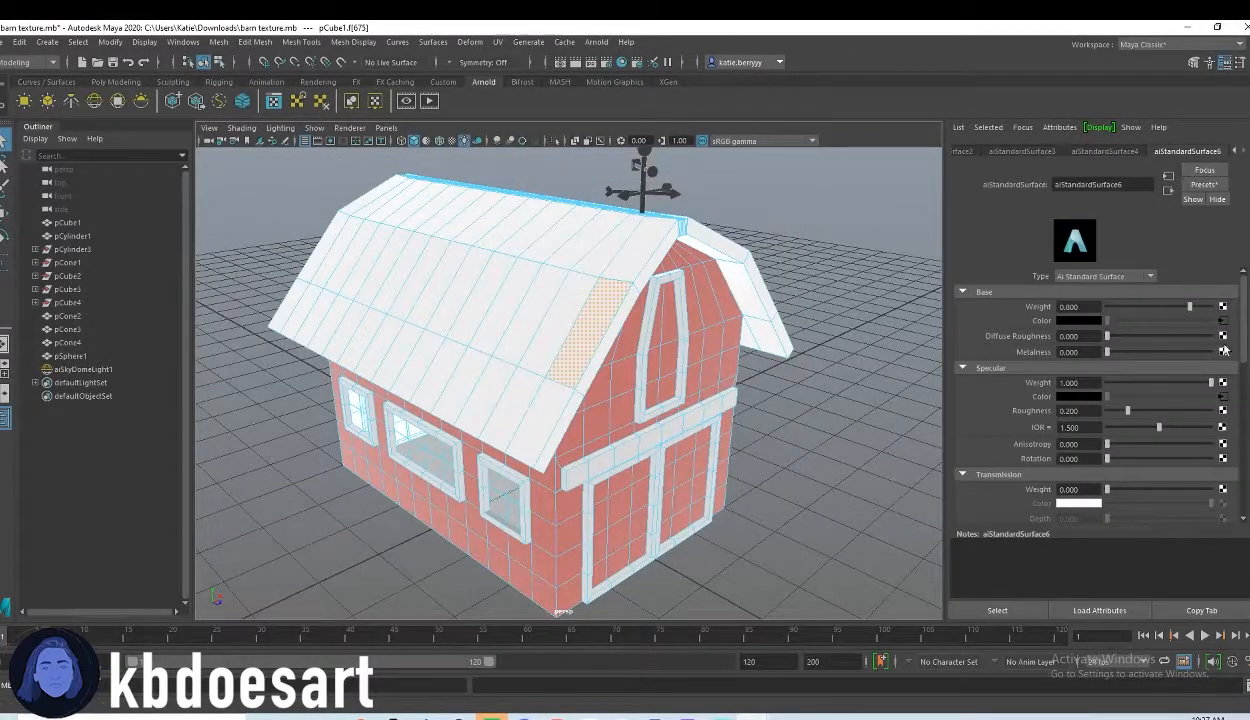
{"action": "left_click", "coordinate": [1222, 337]}
{"action": "left_click", "coordinate": [728, 248]}
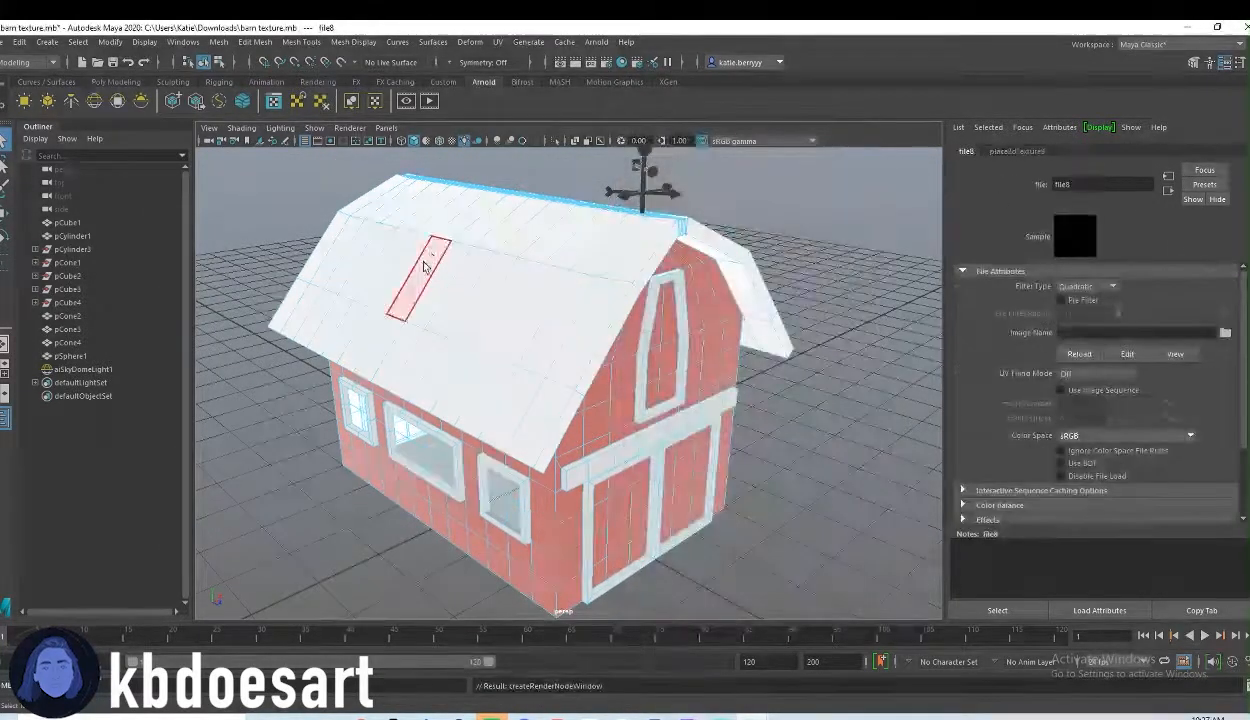
{"action": "left_click", "coordinate": [1224, 332]}
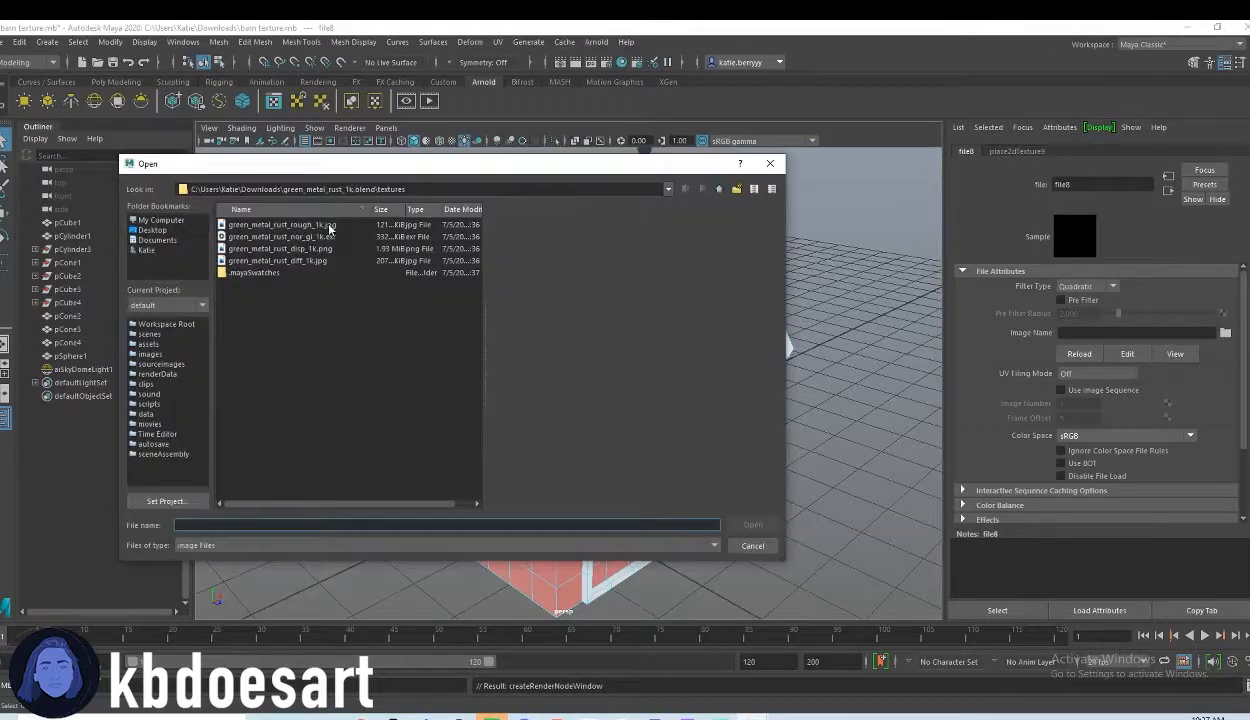
{"action": "double_click", "coordinate": [330, 228]}
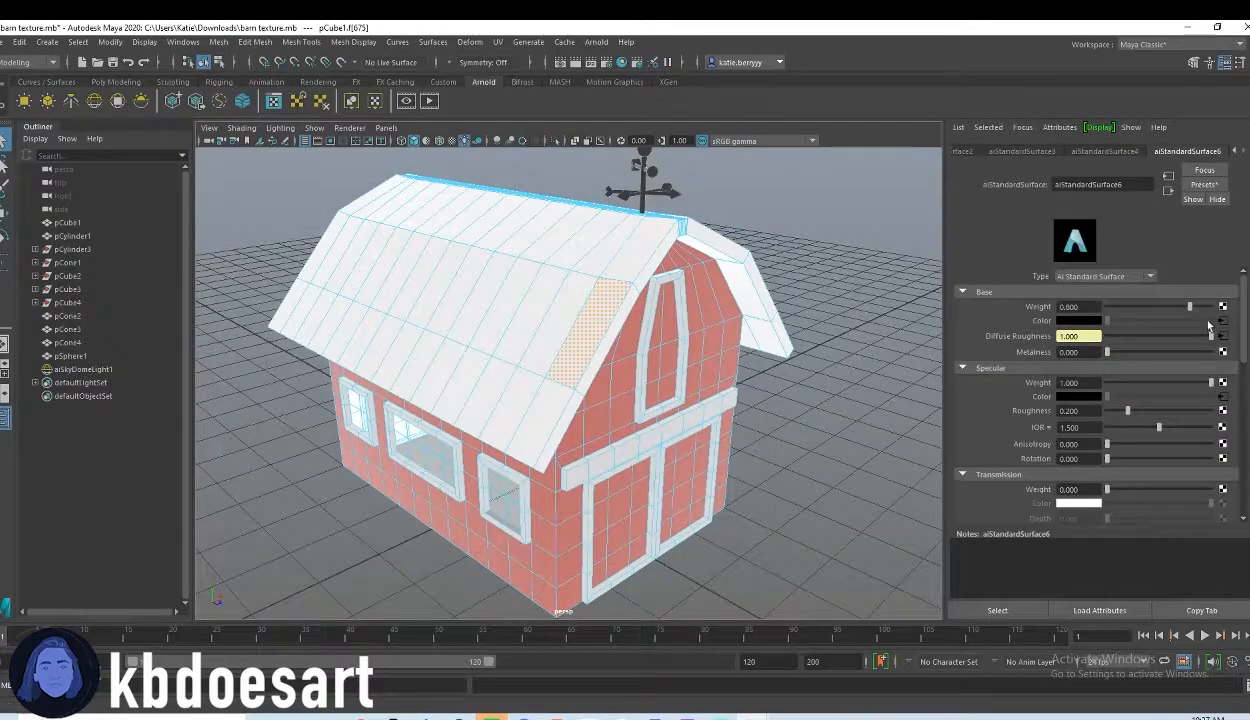
Set the color space of the roof's base color texture to Raw.
{"action": "left_click", "coordinate": [1222, 321]}
{"action": "left_click", "coordinate": [1082, 436]}
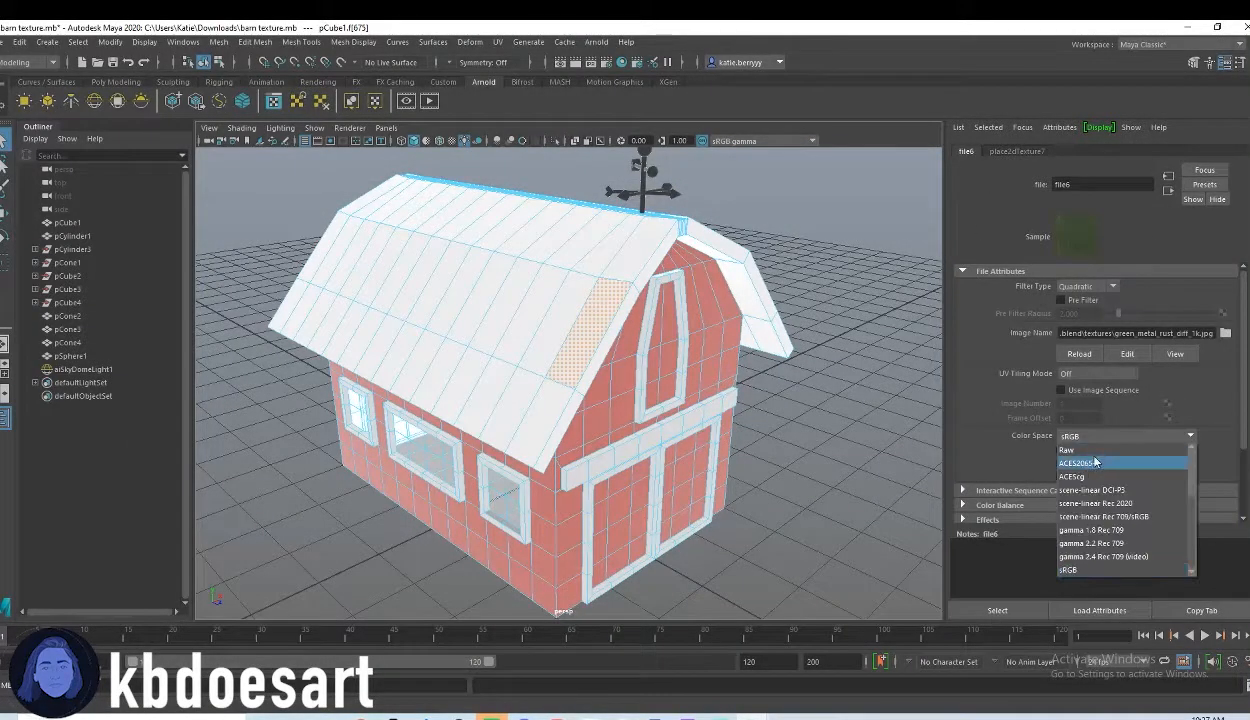
{"action": "left_click", "coordinate": [1078, 450]}
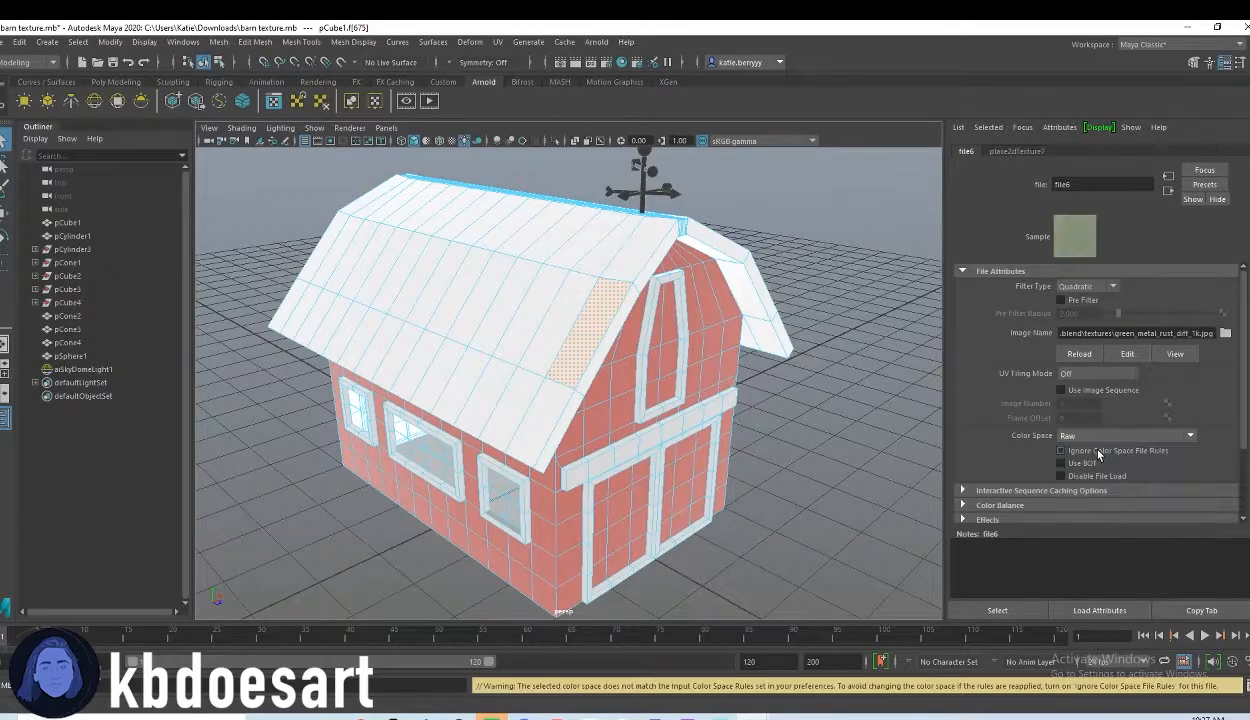
Add a file texture to the roof material's bump mapping and set the bump to use Tangent Space Normals.
{"action": "left_click", "coordinate": [555, 243]}
{"action": "scroll", "coordinate": [1104, 424], "scroll_direction": "down", "scroll_amount": 1}
{"action": "scroll", "coordinate": [1090, 415], "scroll_direction": "down", "scroll_amount": 3}
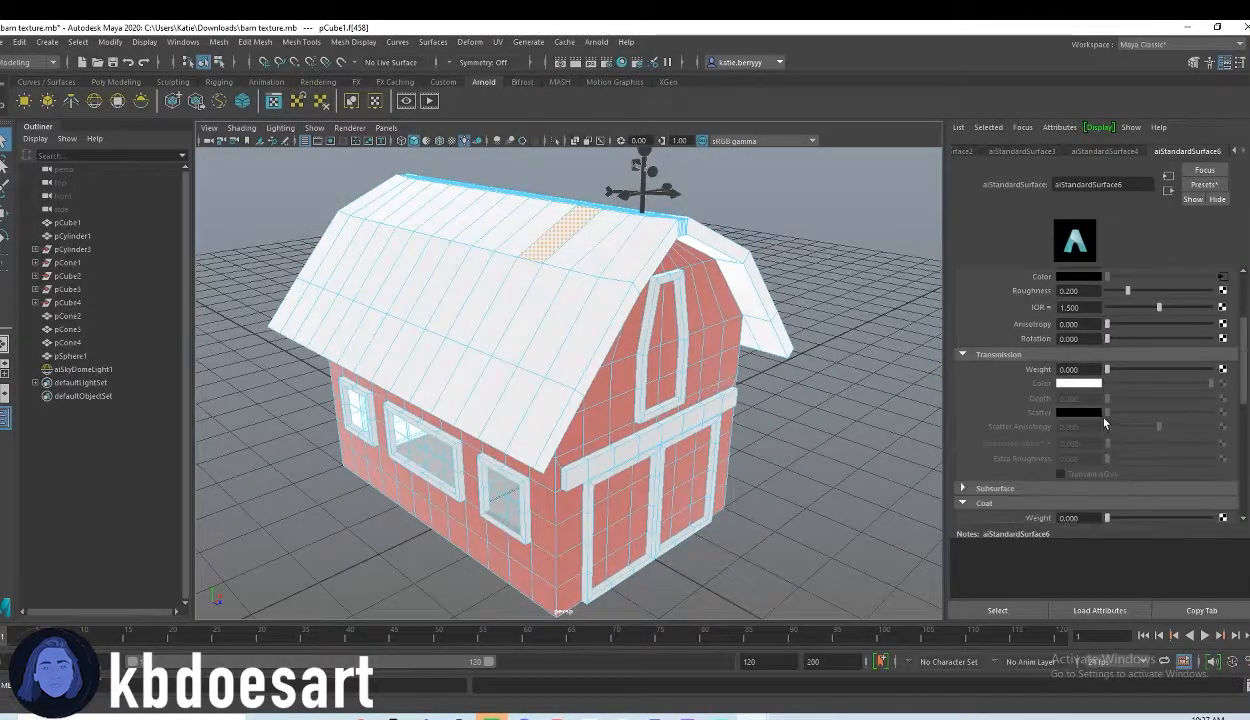
{"action": "scroll", "coordinate": [1091, 476], "scroll_direction": "down", "scroll_amount": 2}
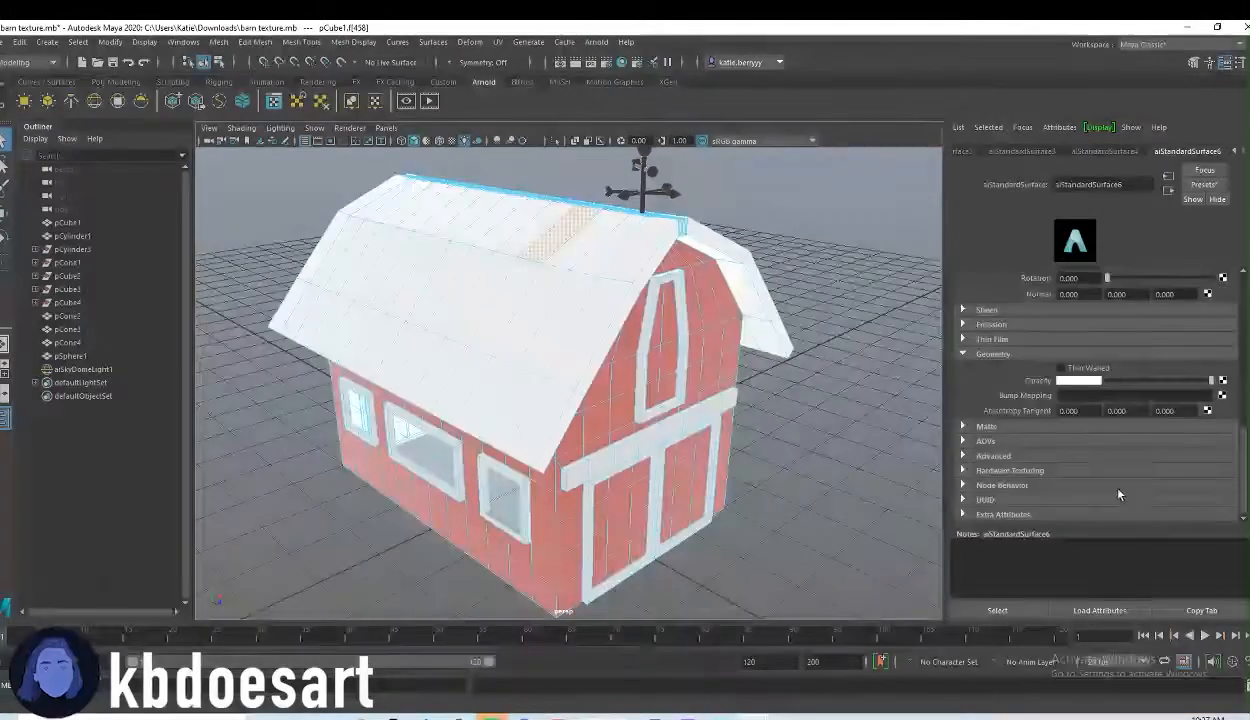
{"action": "left_click", "coordinate": [1223, 395]}
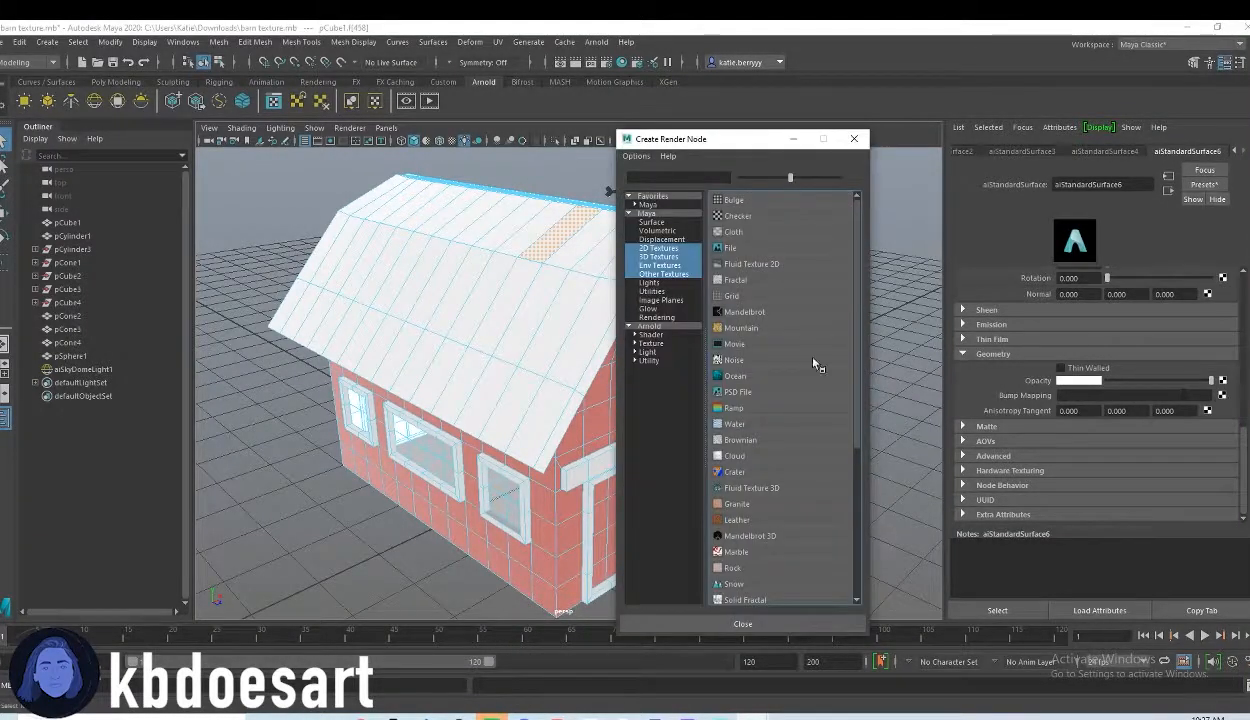
{"action": "left_click", "coordinate": [721, 247]}
{"action": "left_click", "coordinate": [1108, 315]}
{"action": "left_click", "coordinate": [1099, 336]}
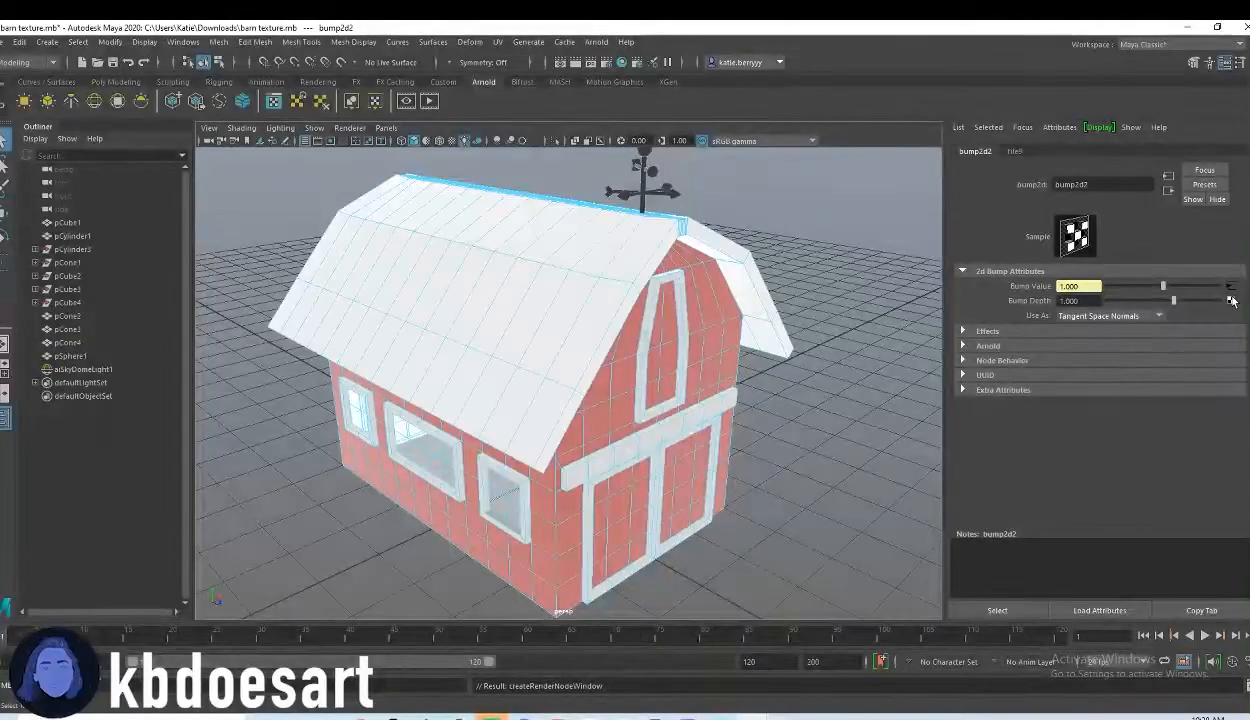
Map the roof bump's depth with a file texture using green_metal_rust_nor_gl_1k.exr.
{"action": "left_click", "coordinate": [1230, 300]}
{"action": "left_click", "coordinate": [721, 245]}
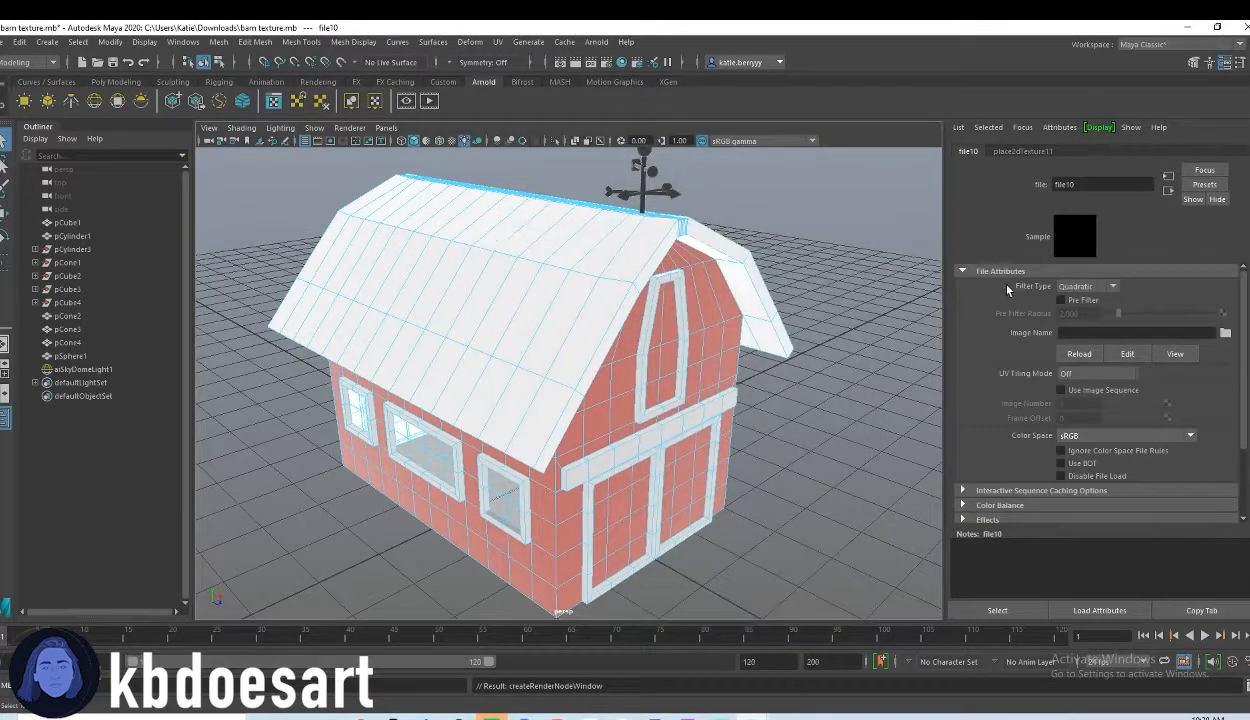
{"action": "left_click", "coordinate": [1225, 332]}
{"action": "left_click", "coordinate": [280, 236]}
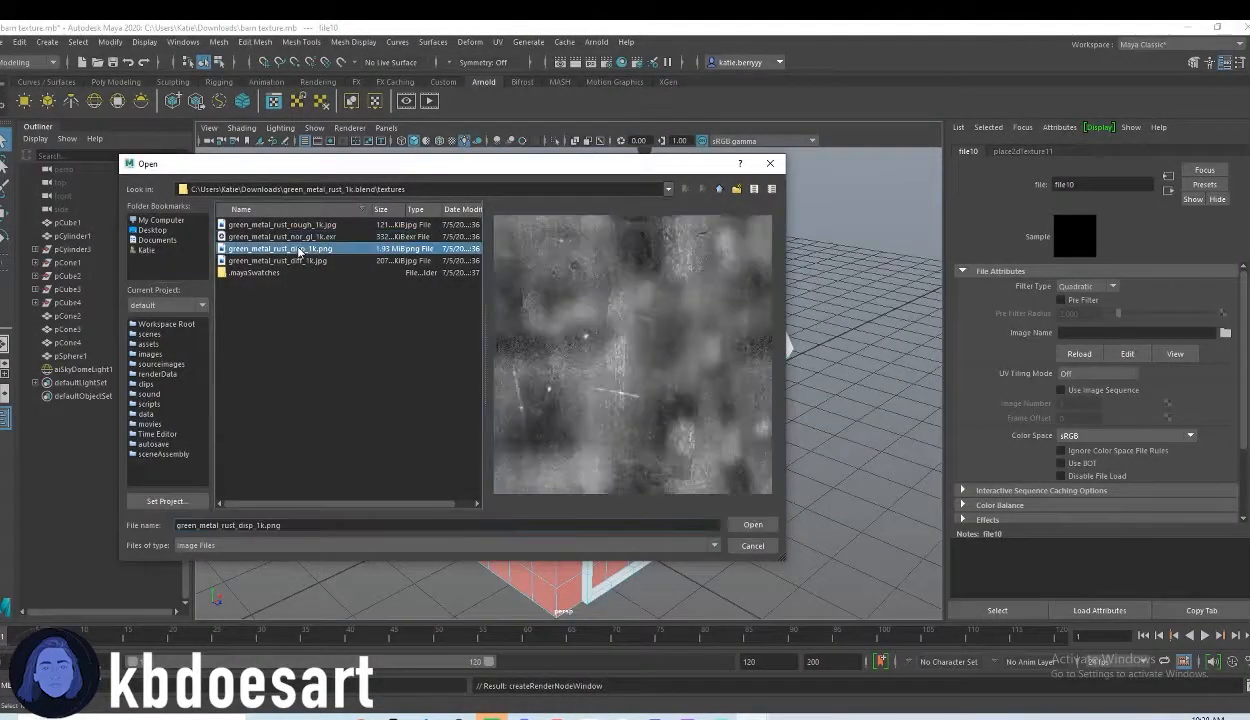
{"action": "double_click", "coordinate": [280, 236]}
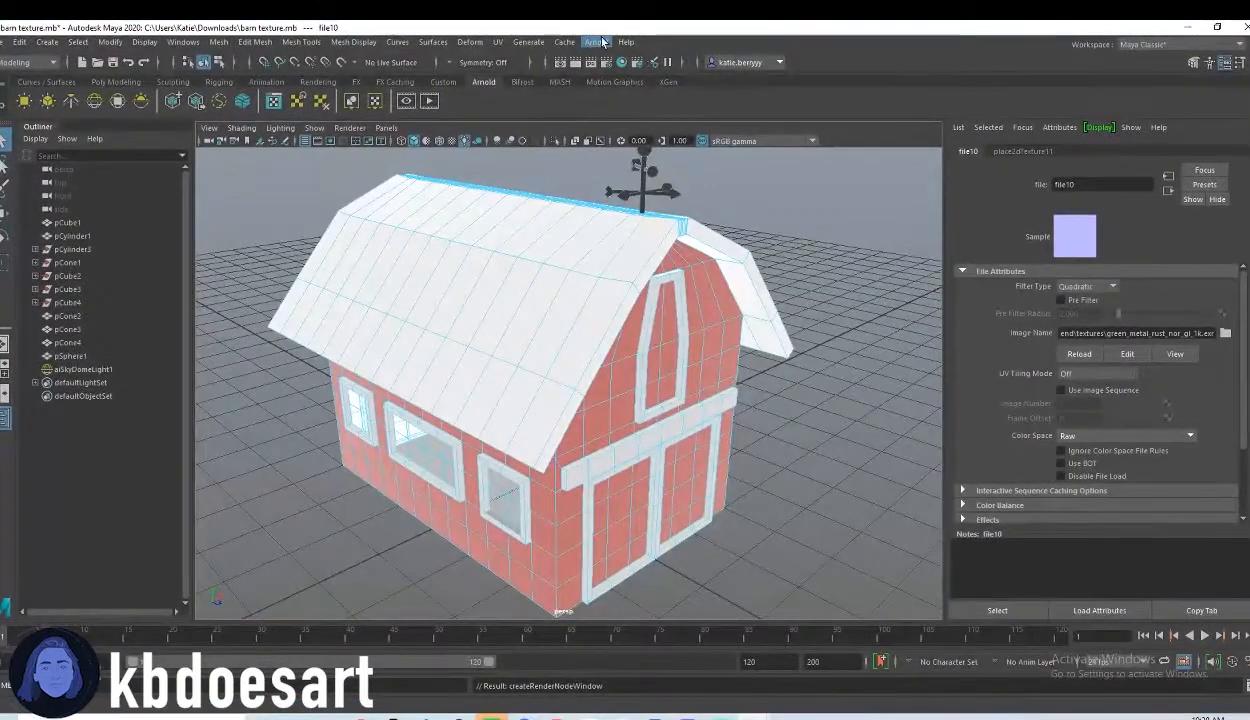
Render the barn in Arnold RenderView and inspect the whole building with its textured roof from a lower angle.
{"action": "left_click", "coordinate": [596, 41]}
{"action": "left_click", "coordinate": [615, 60]}
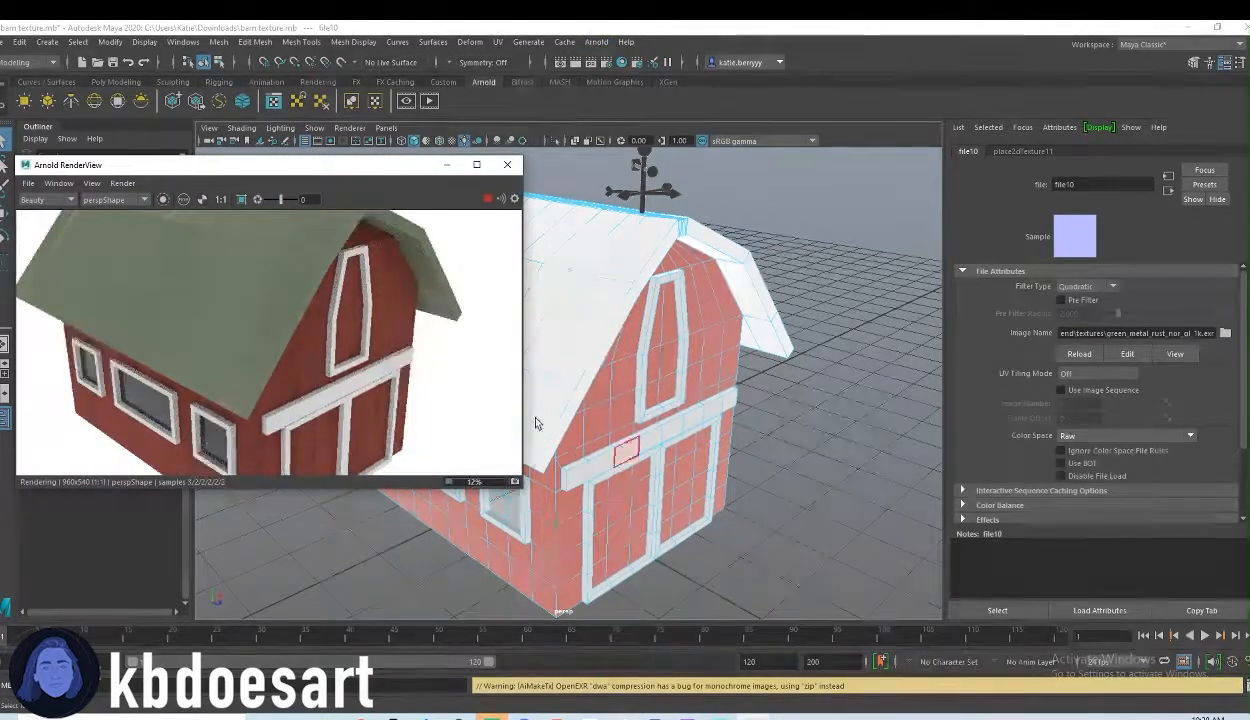
{"action": "left_click_drag", "start_coordinate": [757, 374], "coordinate": [685, 470], "text": "alt"}
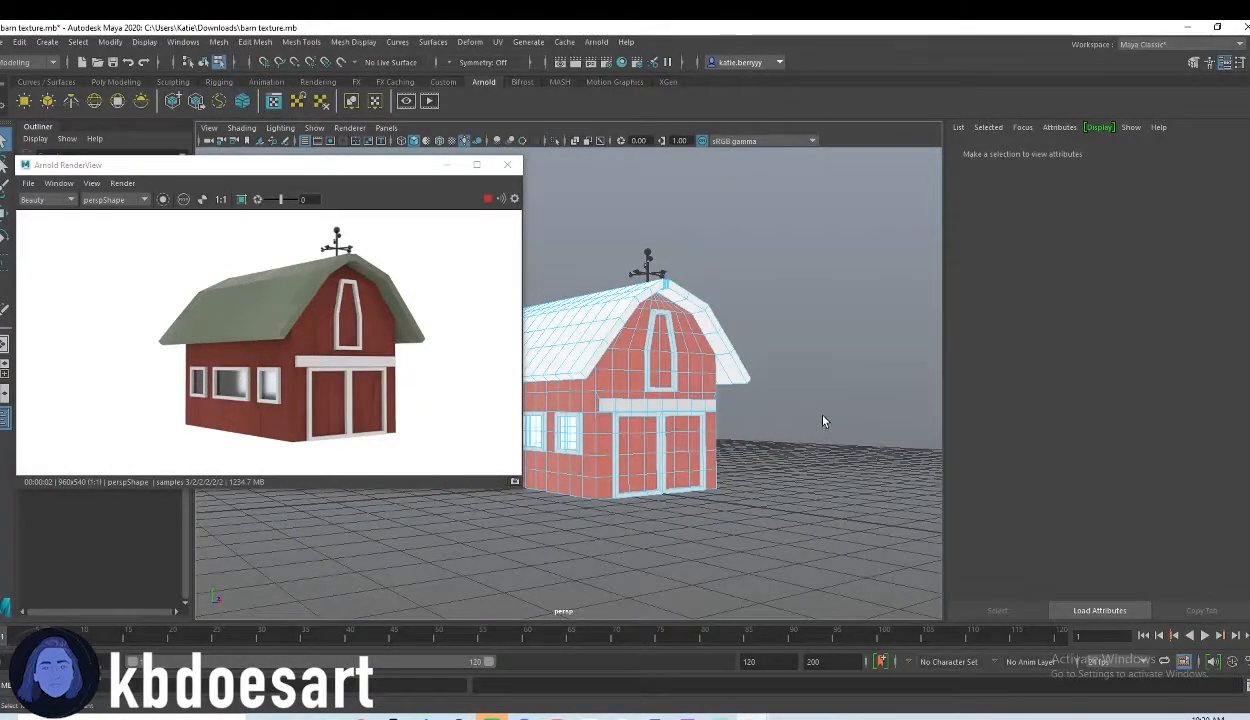
Save the barn scene over the existing file and switch to the UV Editing workspace.
{"action": "key", "text": "ctrl+s"}
{"action": "key", "text": "Return"}
{"action": "left_click", "coordinate": [1200, 46]}
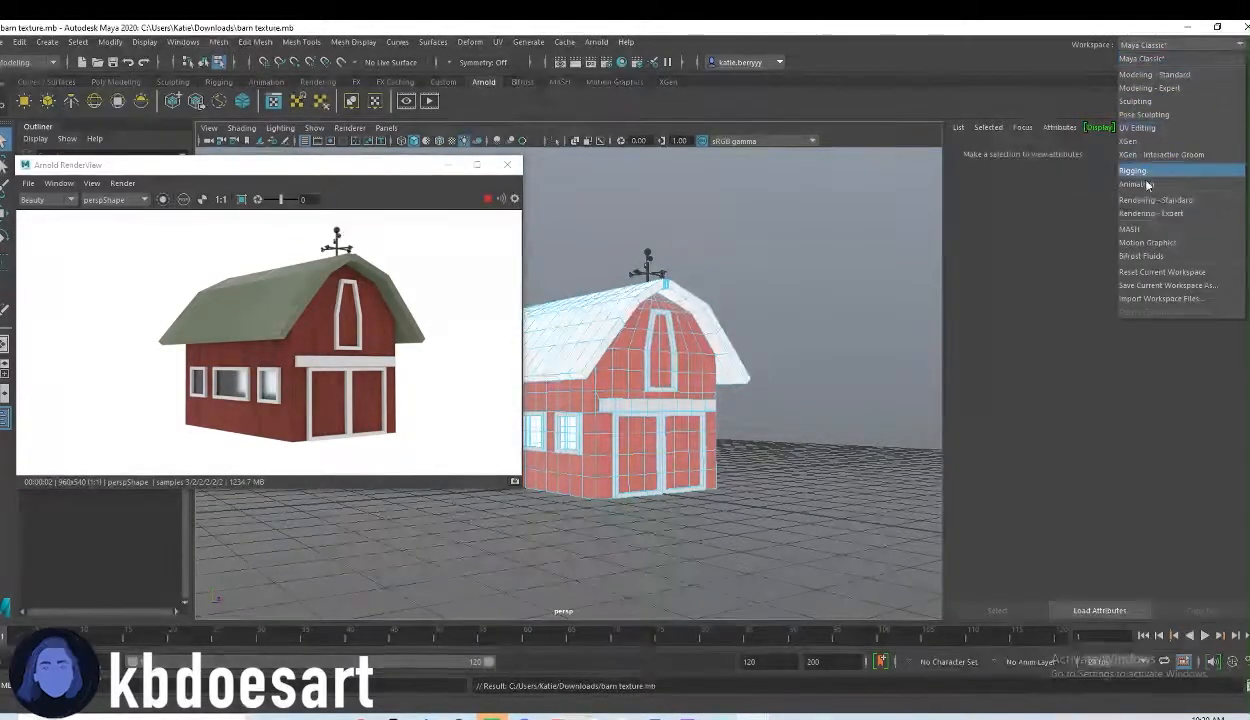
{"action": "left_click", "coordinate": [1130, 127]}
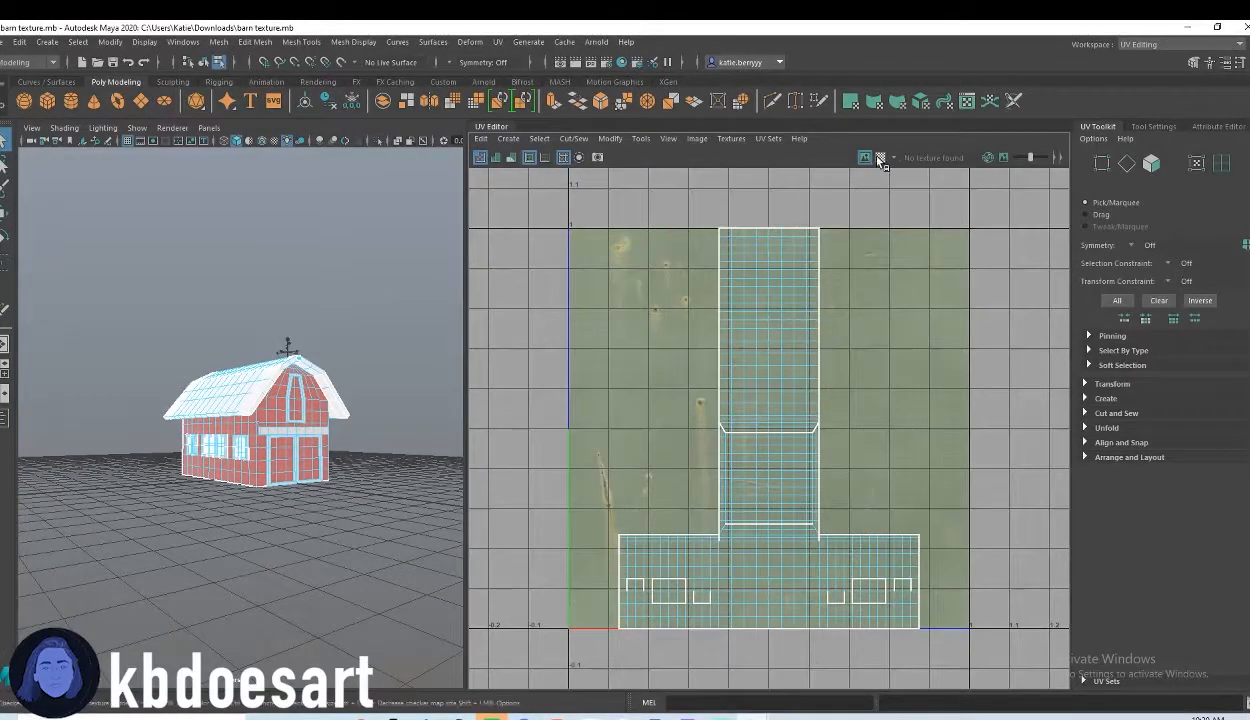
{"action": "left_click", "coordinate": [1141, 128]}
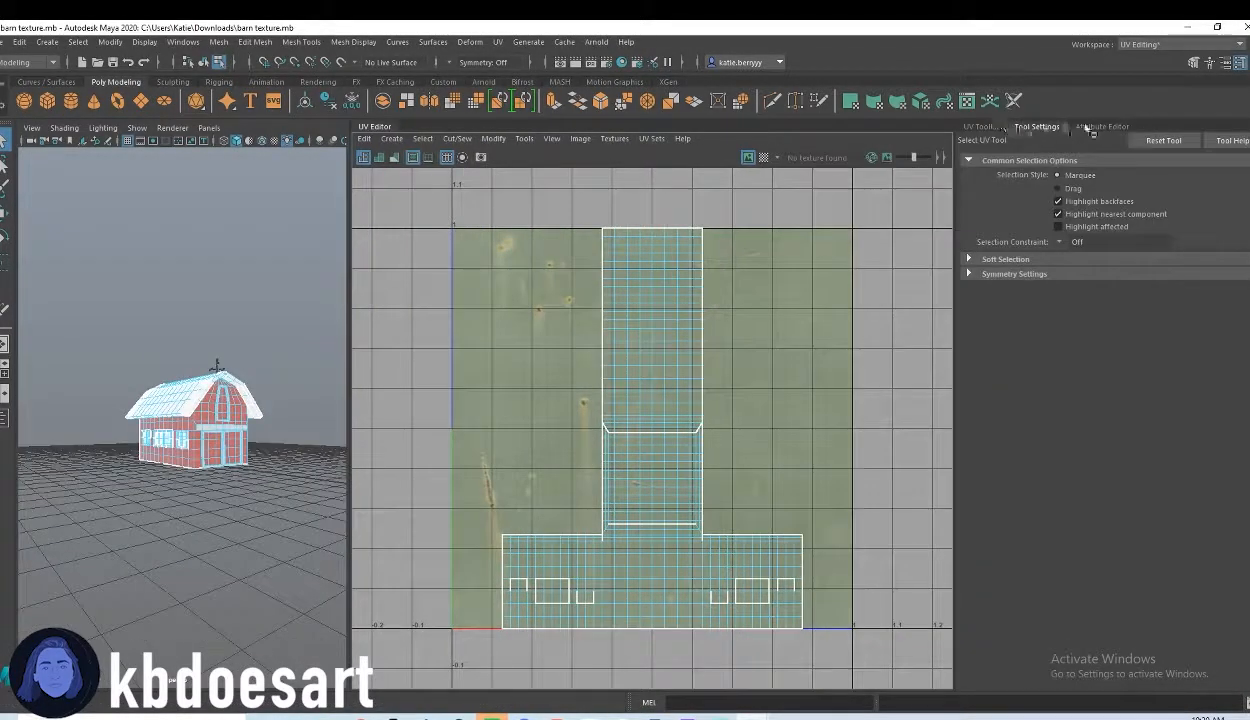
{"action": "left_click", "coordinate": [1089, 129]}
{"action": "left_click", "coordinate": [988, 128]}
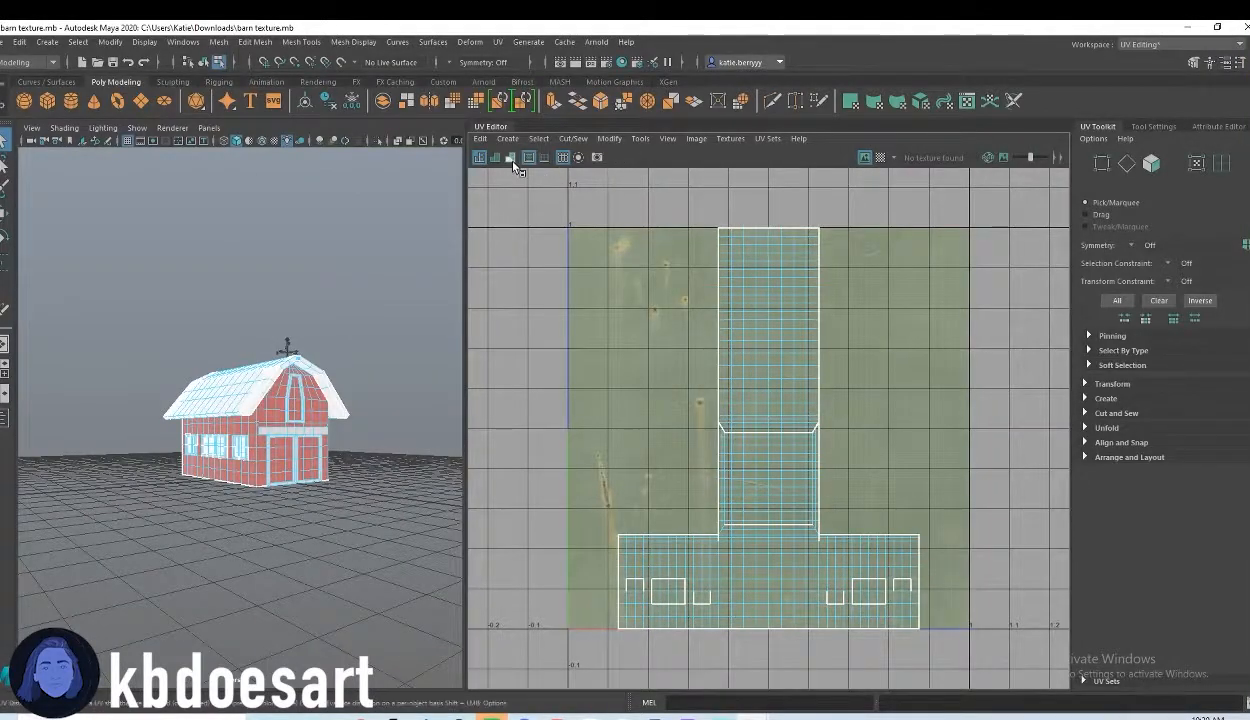